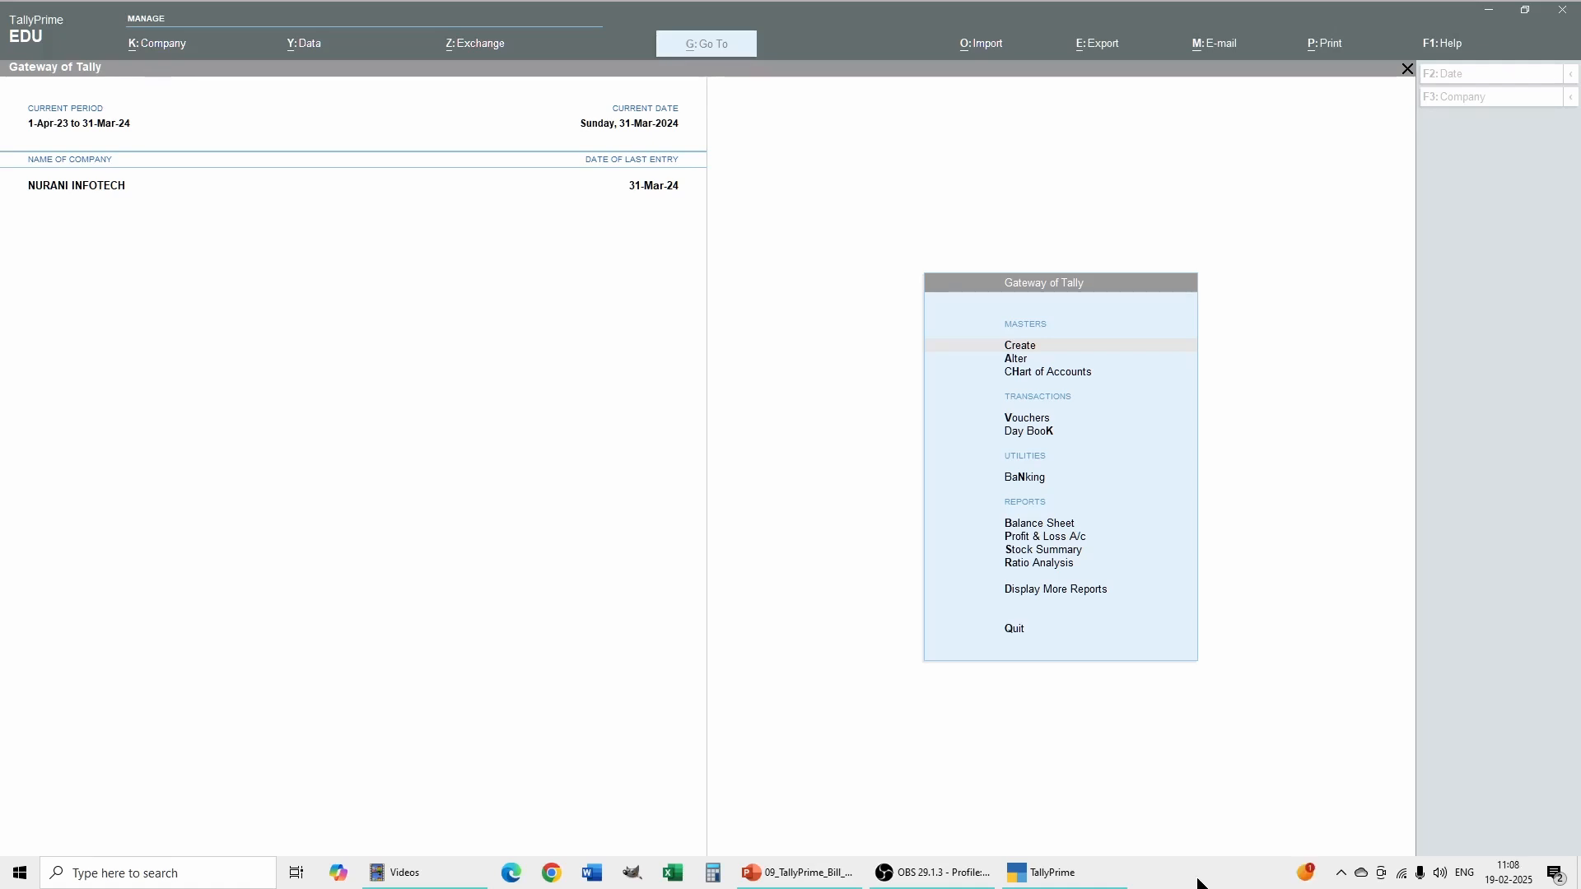
# Open the company features, keep Enable Bill-wise entry at Yes, and accept the feature settings.
pyautogui.click(1224, 812)
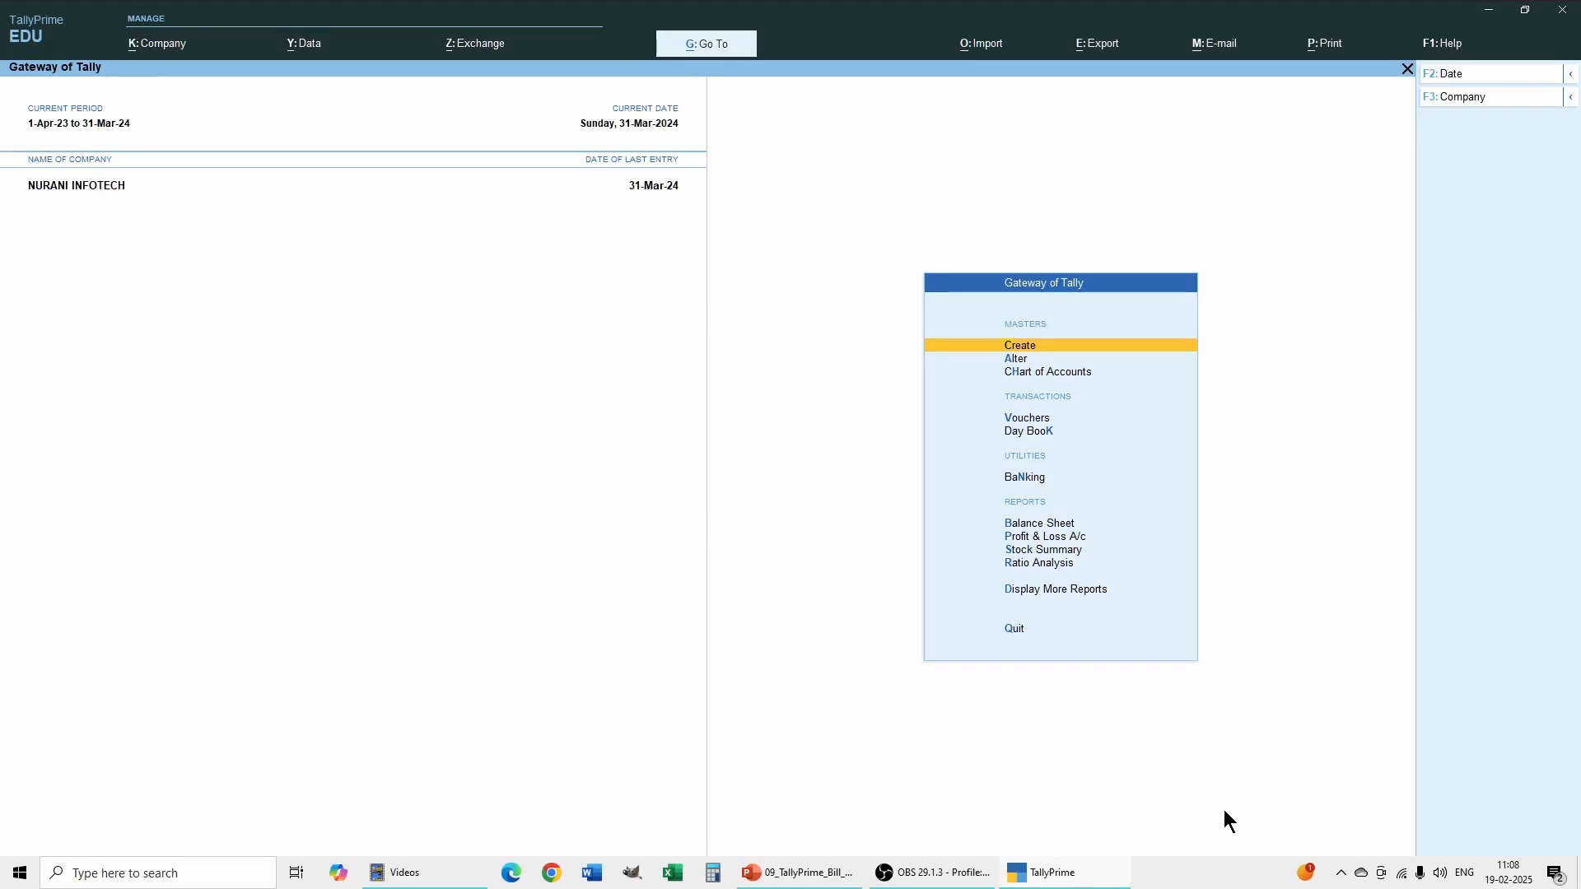
pyautogui.press('F11')
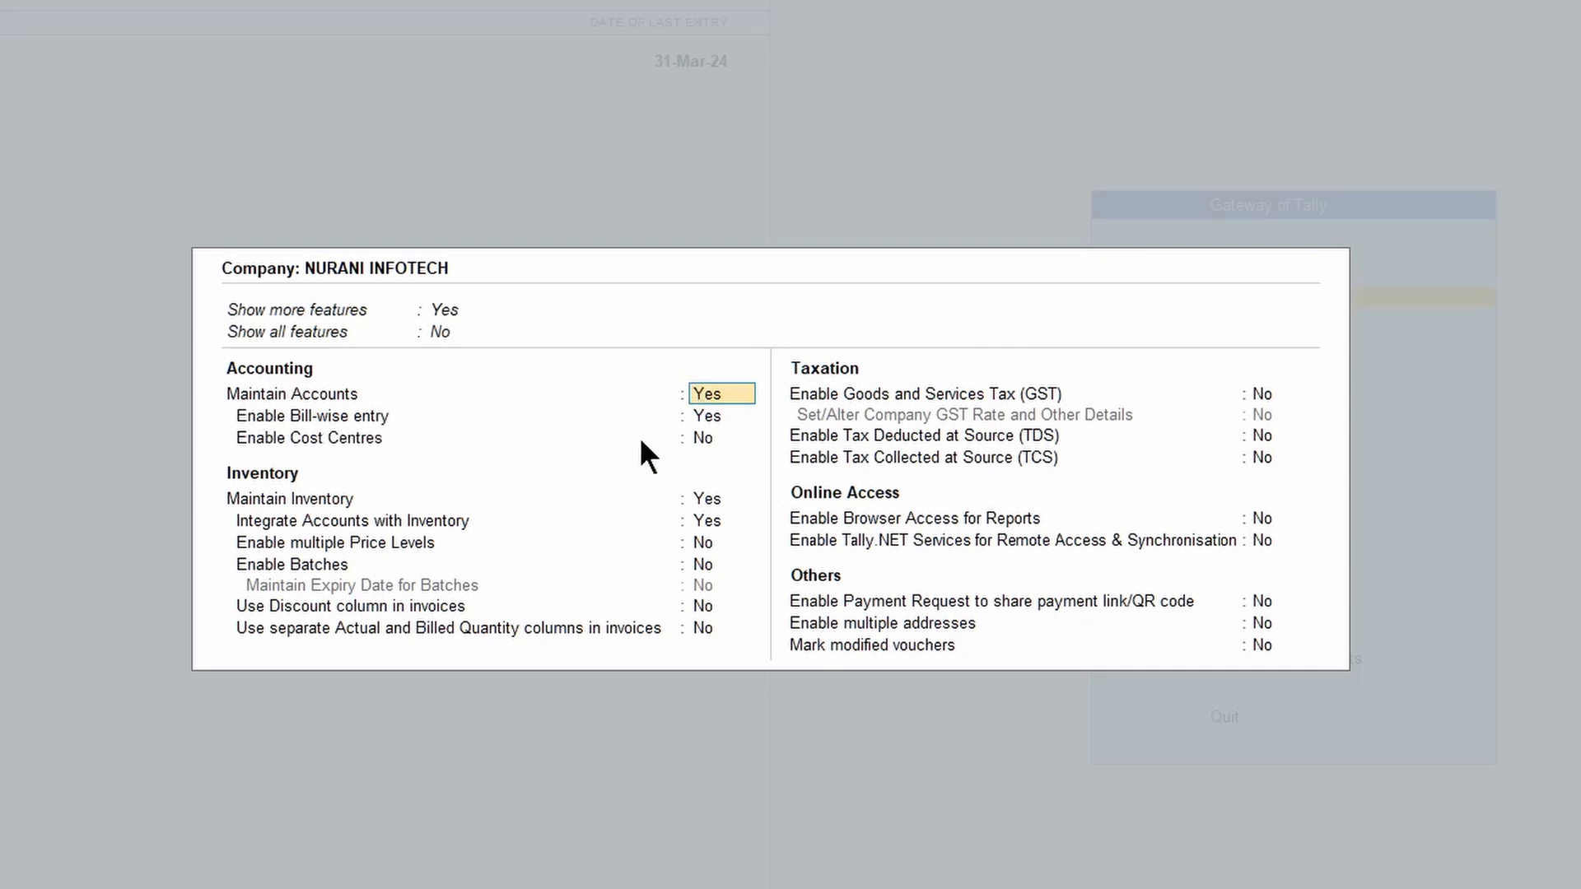
pyautogui.click(706, 419)
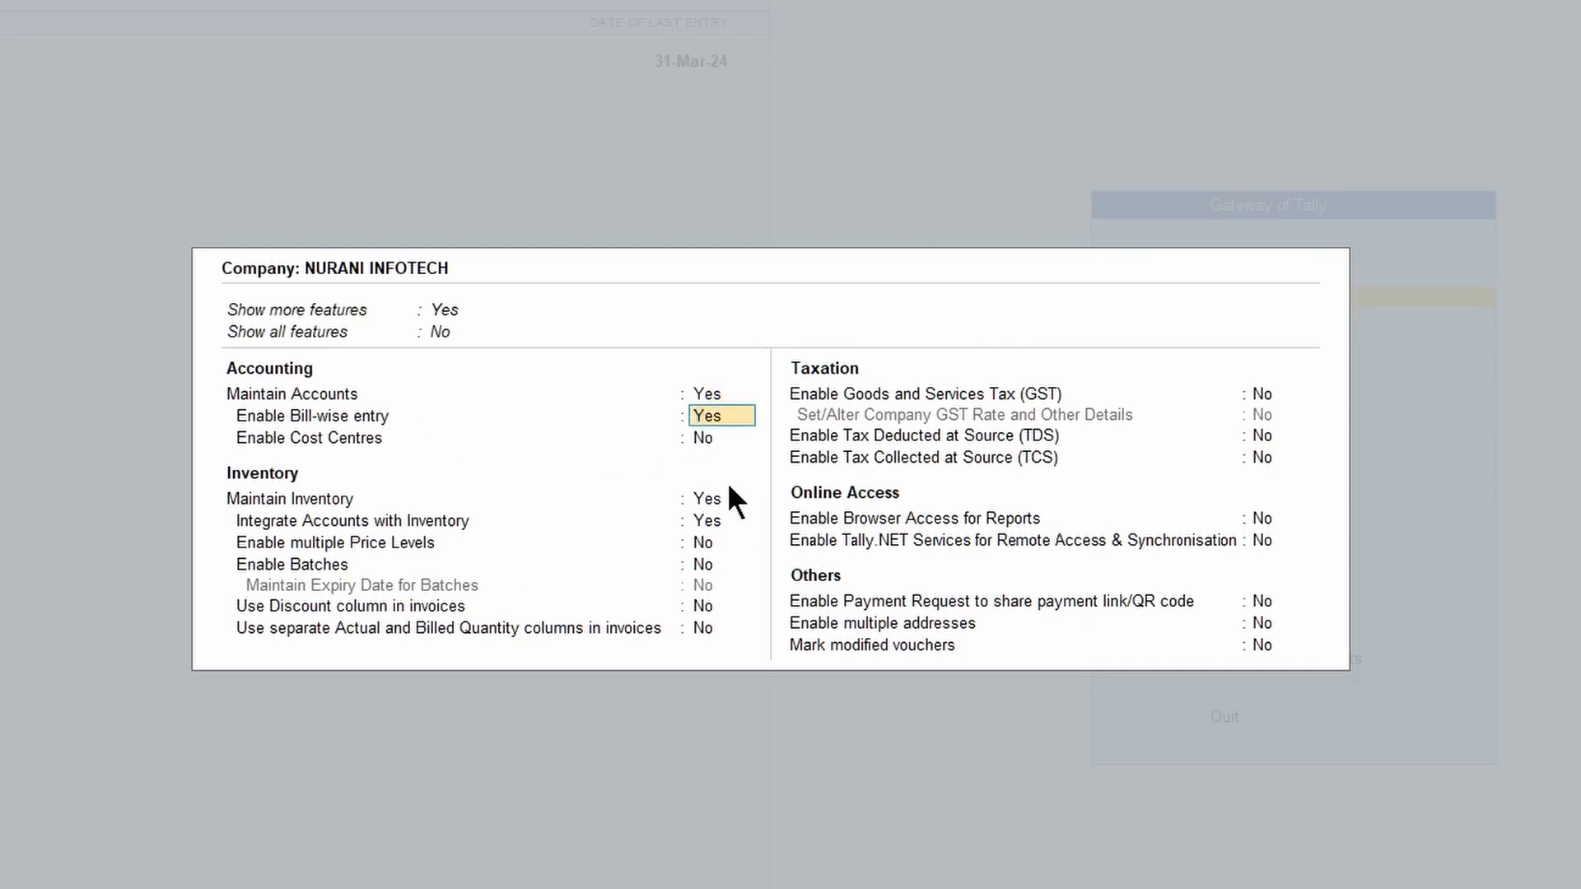
pyautogui.press('Down')
pyautogui.press('Down')
pyautogui.press('Down')
pyautogui.press('Down')
pyautogui.press('Down')
pyautogui.press('Down')
pyautogui.press('Down')
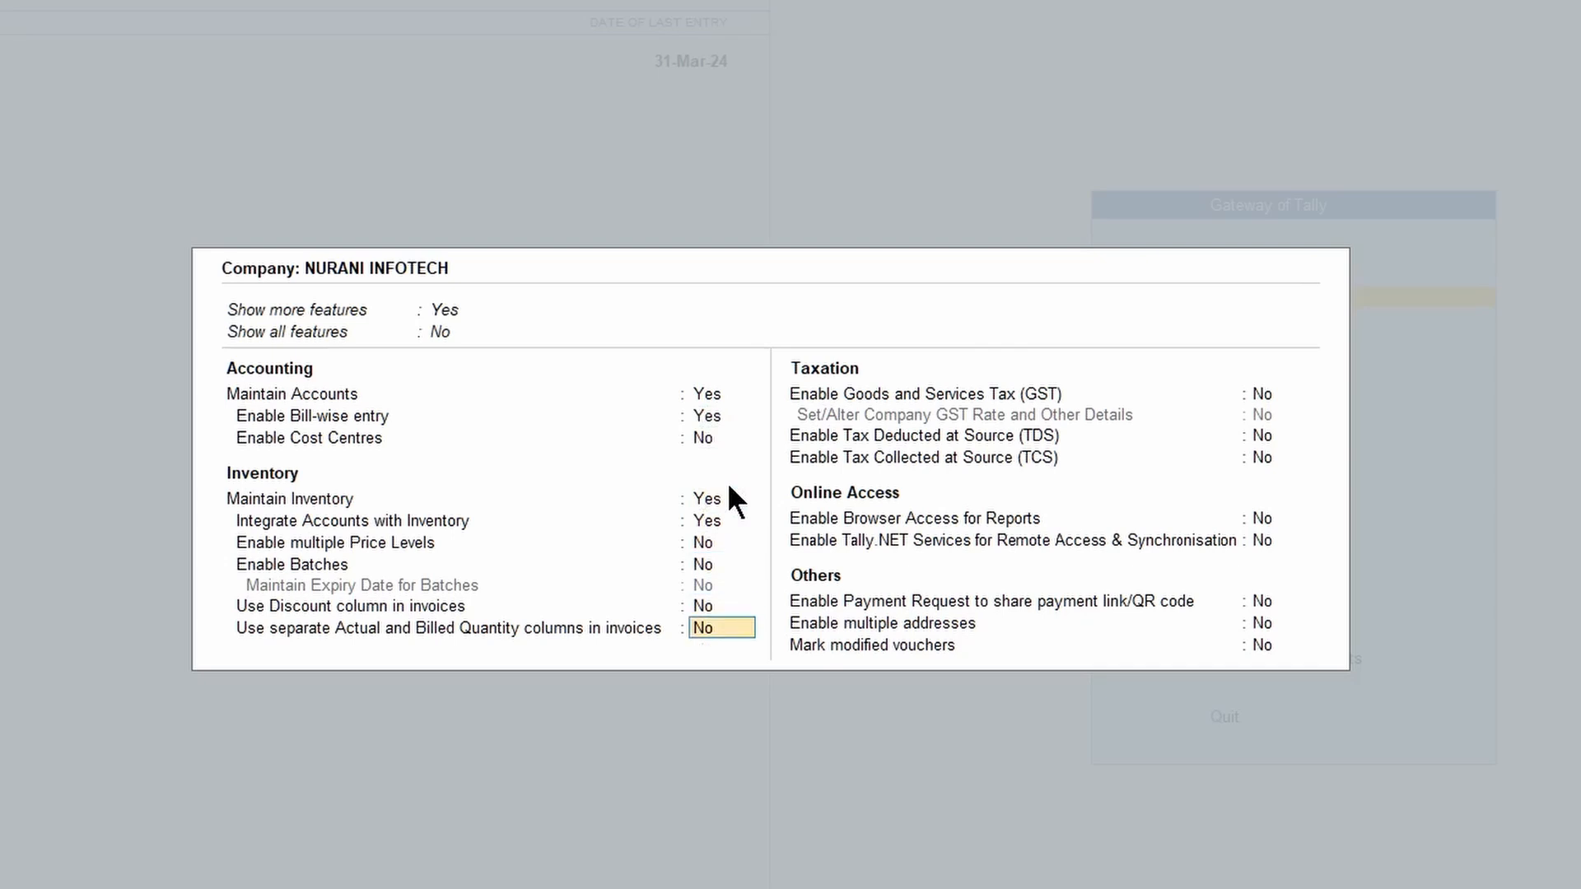
pyautogui.press('Down')
pyautogui.press('Down')
pyautogui.press('Down')
pyautogui.press('Down')
pyautogui.press('Down')
pyautogui.press('Down')
pyautogui.press('Down')
pyautogui.press('Down')
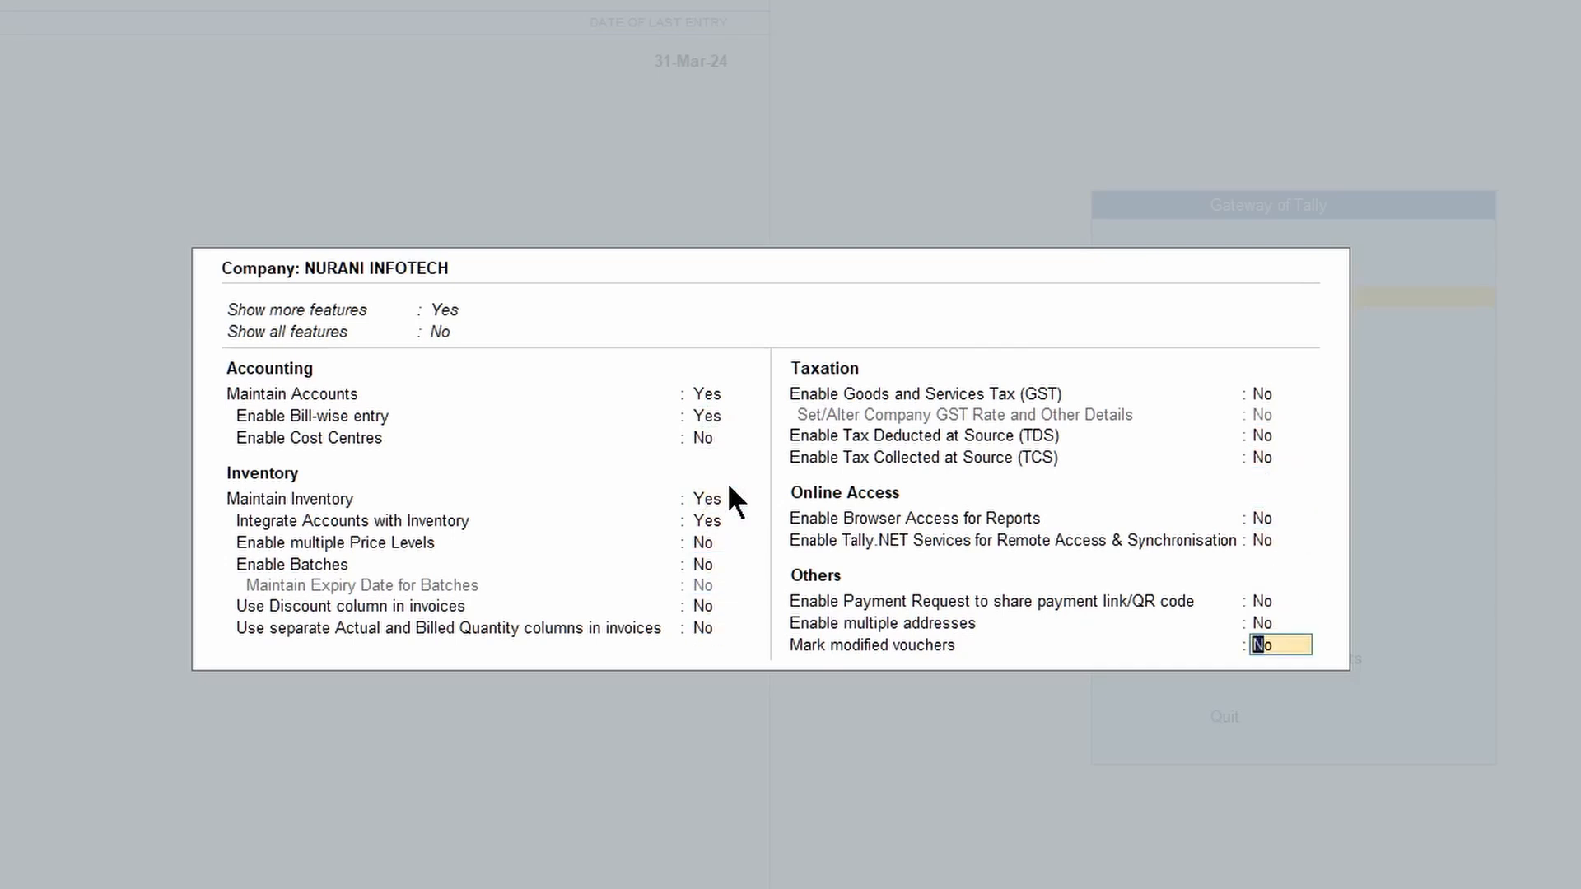
pyautogui.press('Return')
pyautogui.press('Return')
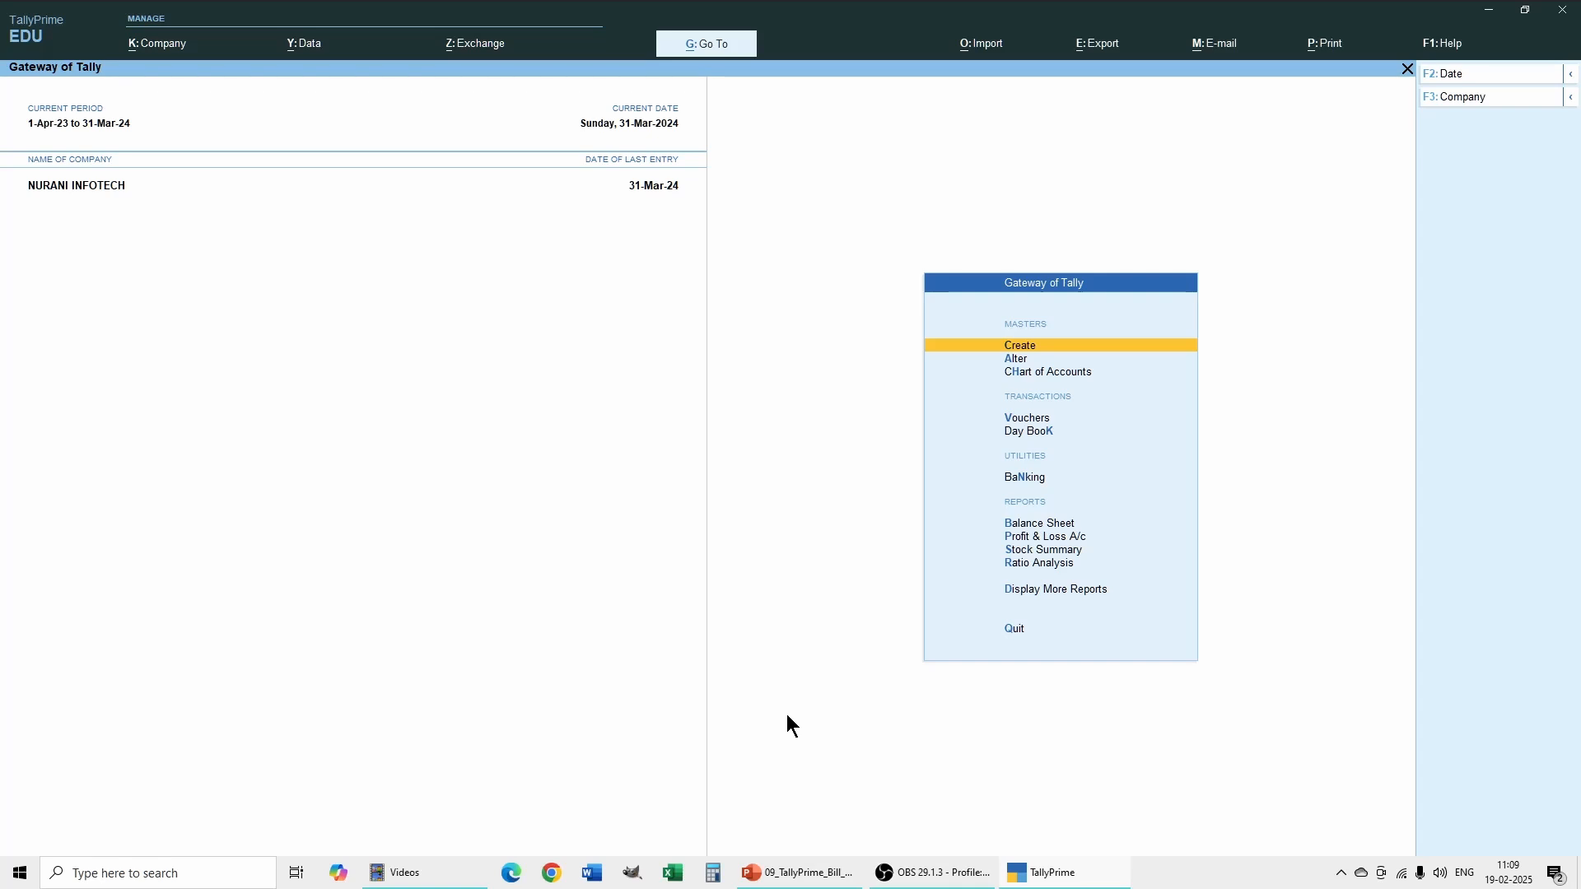
# Open the ABC Ltd ledger for alteration, keep Maintain balances bill-by-bill at Yes, and save the ledger.
pyautogui.click(1021, 359)
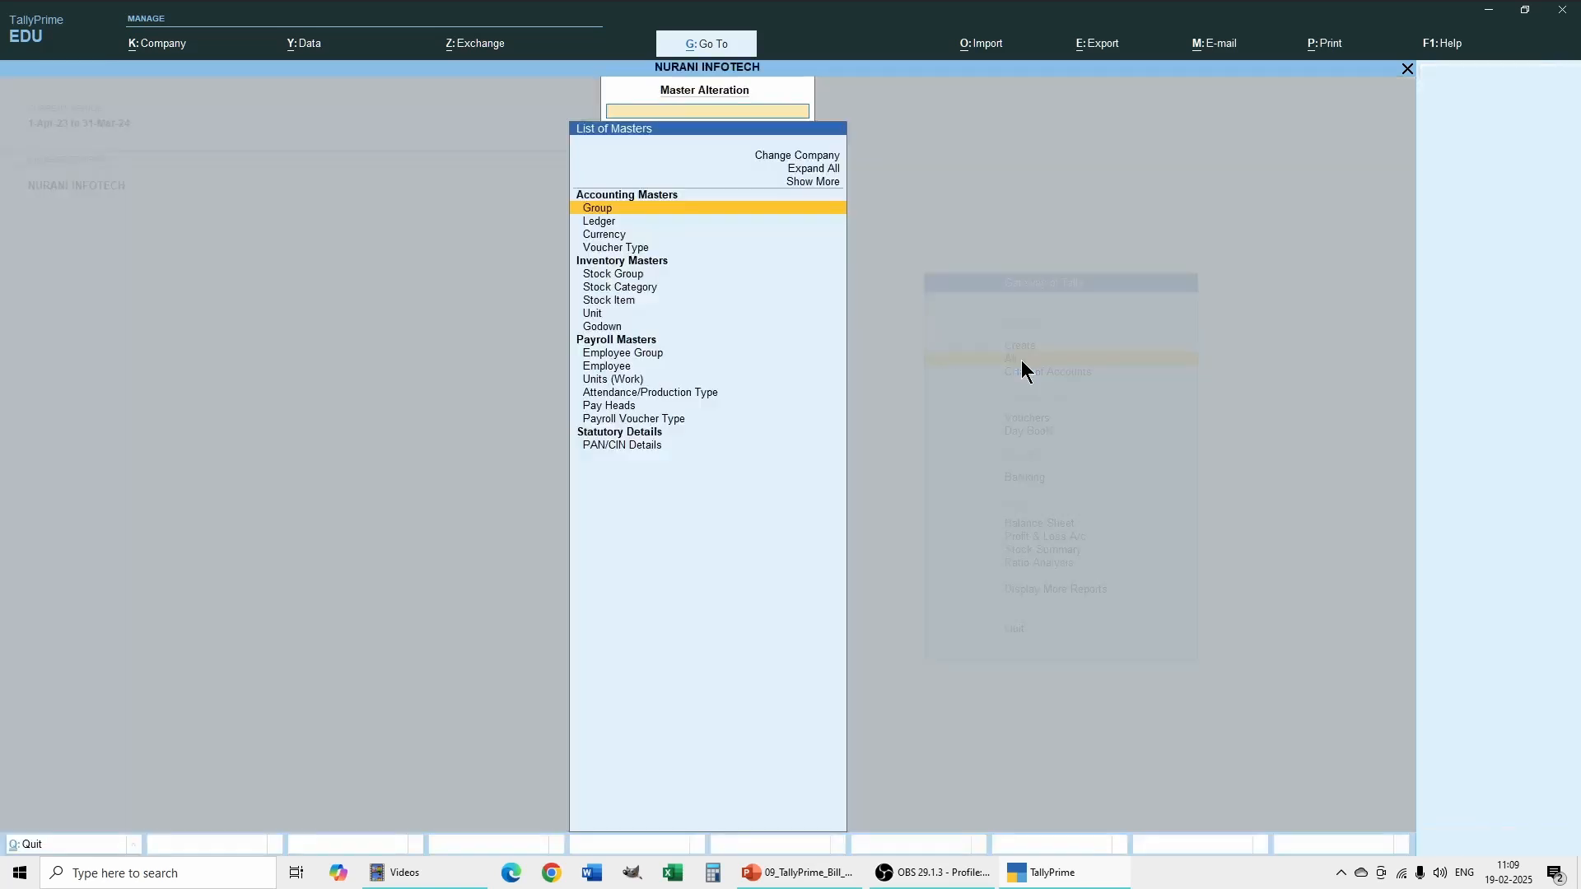
pyautogui.click(601, 221)
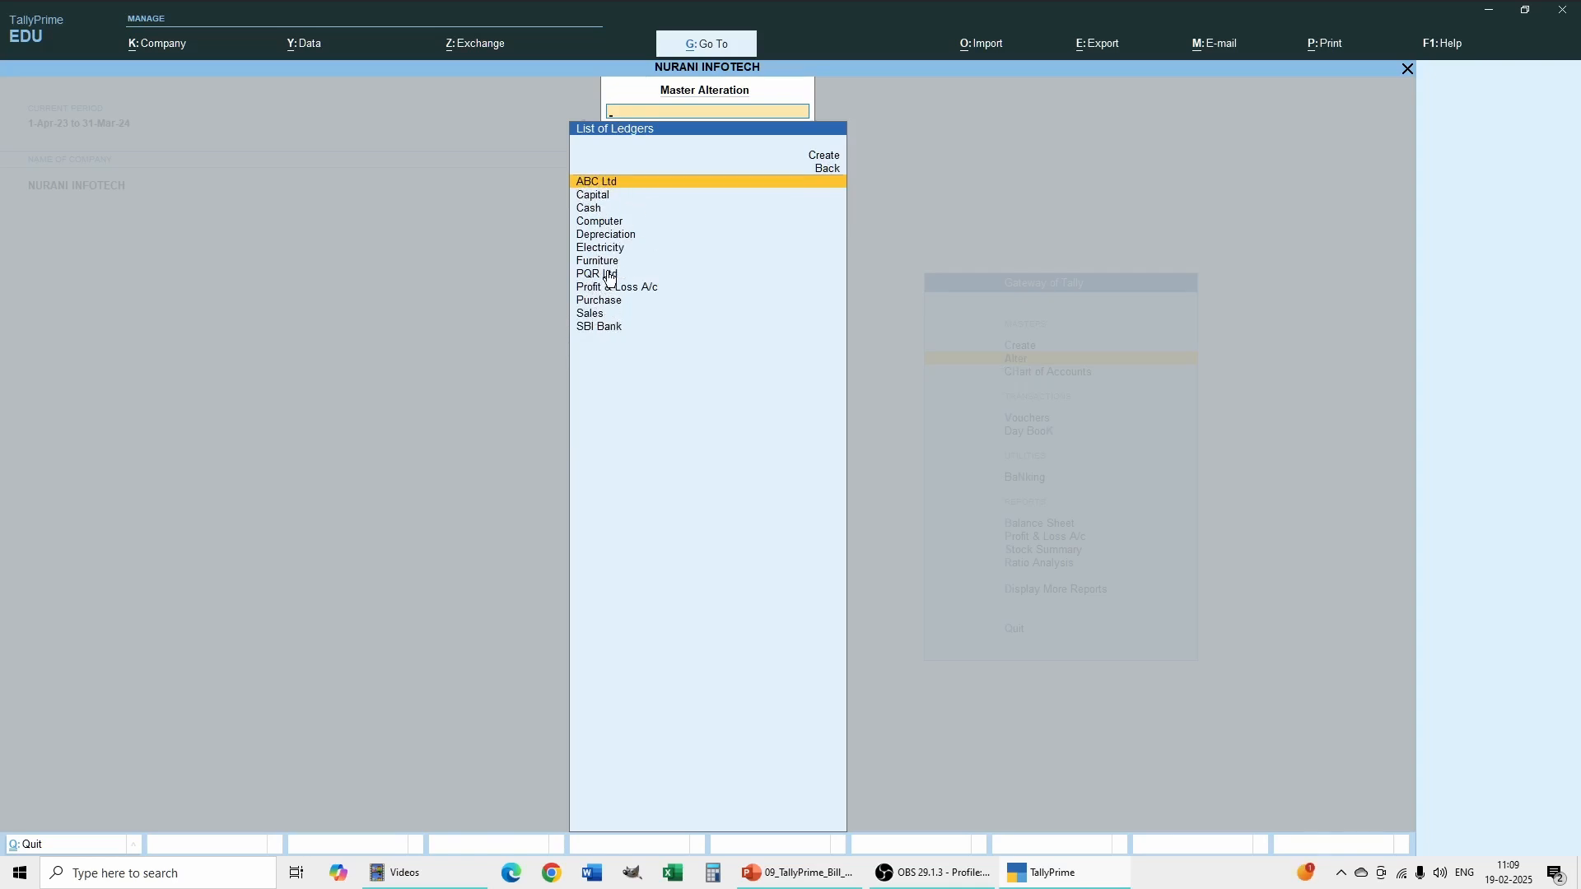
pyautogui.click(610, 187)
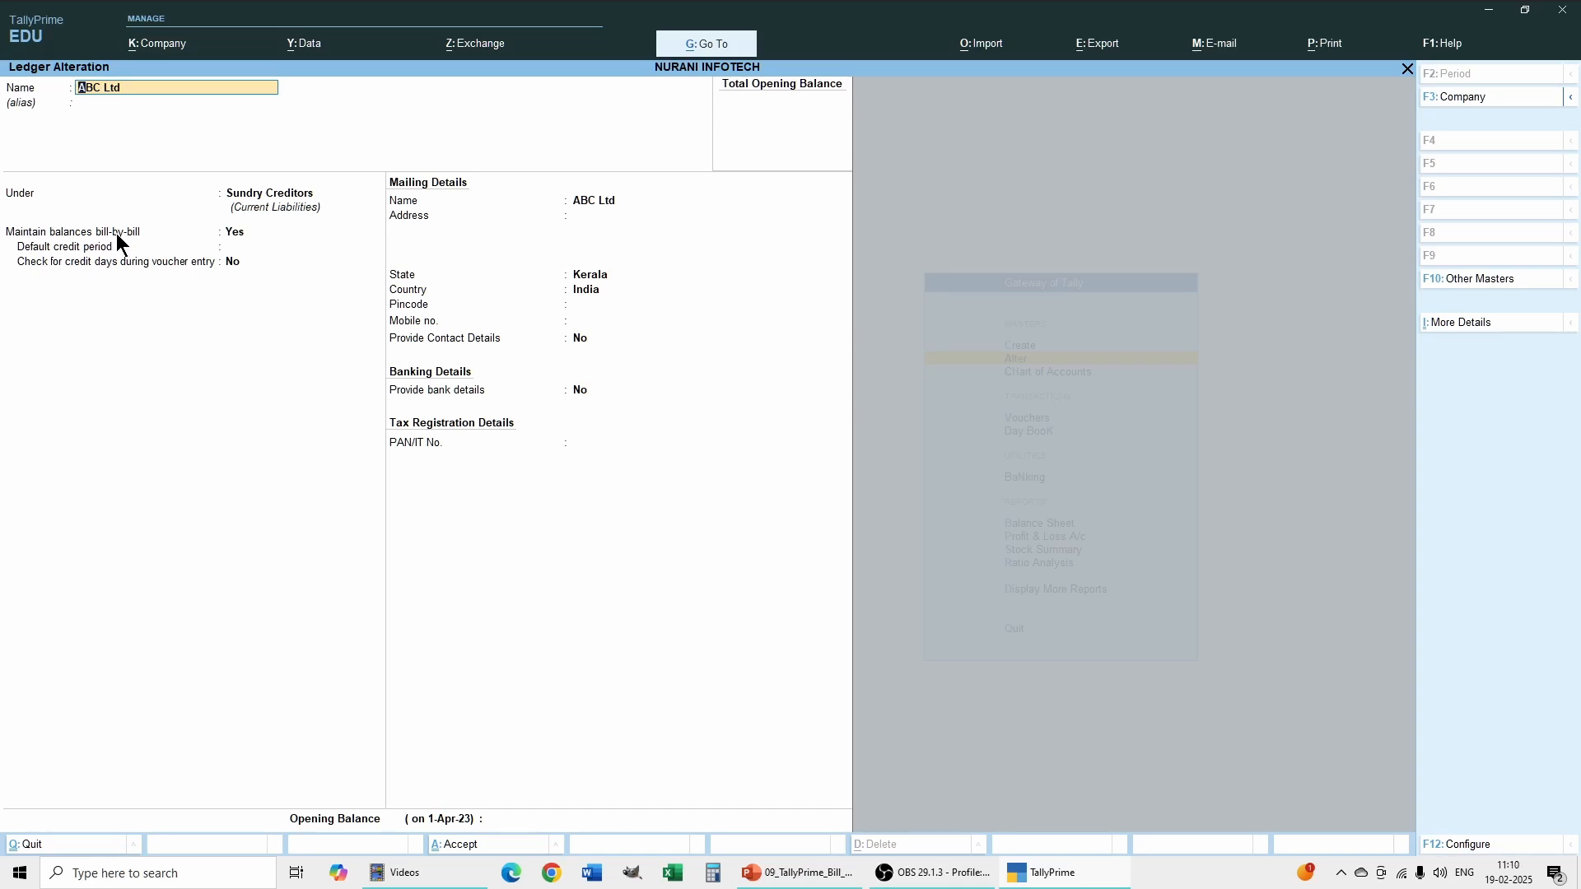
pyautogui.click(234, 238)
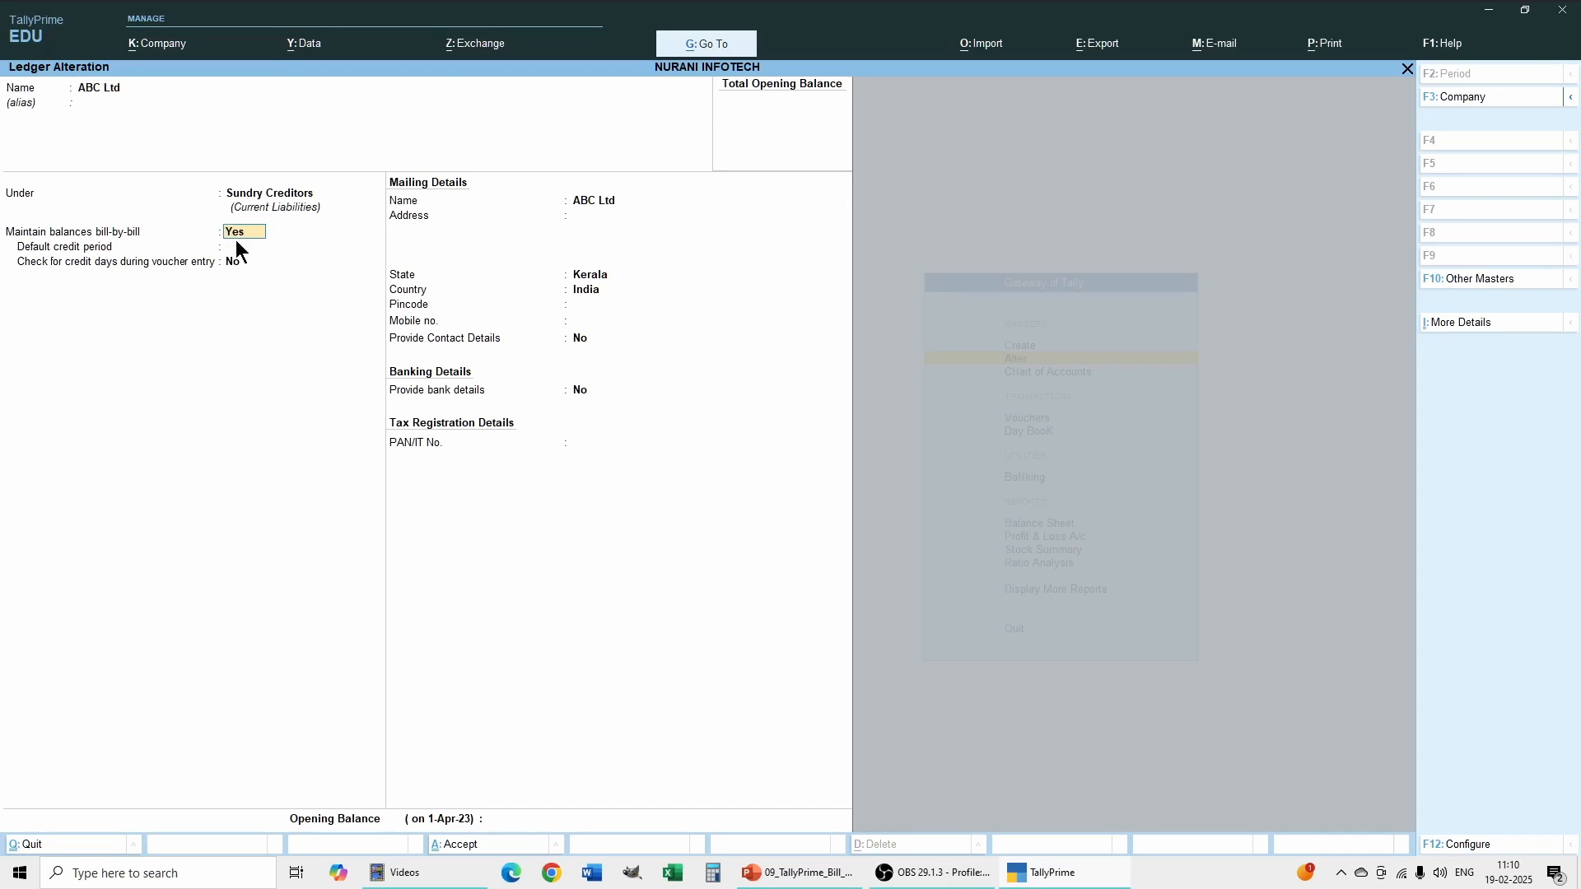
pyautogui.press('Return')
pyautogui.press('Return')
pyautogui.press('Return')
pyautogui.press('Return')
pyautogui.press('Return')
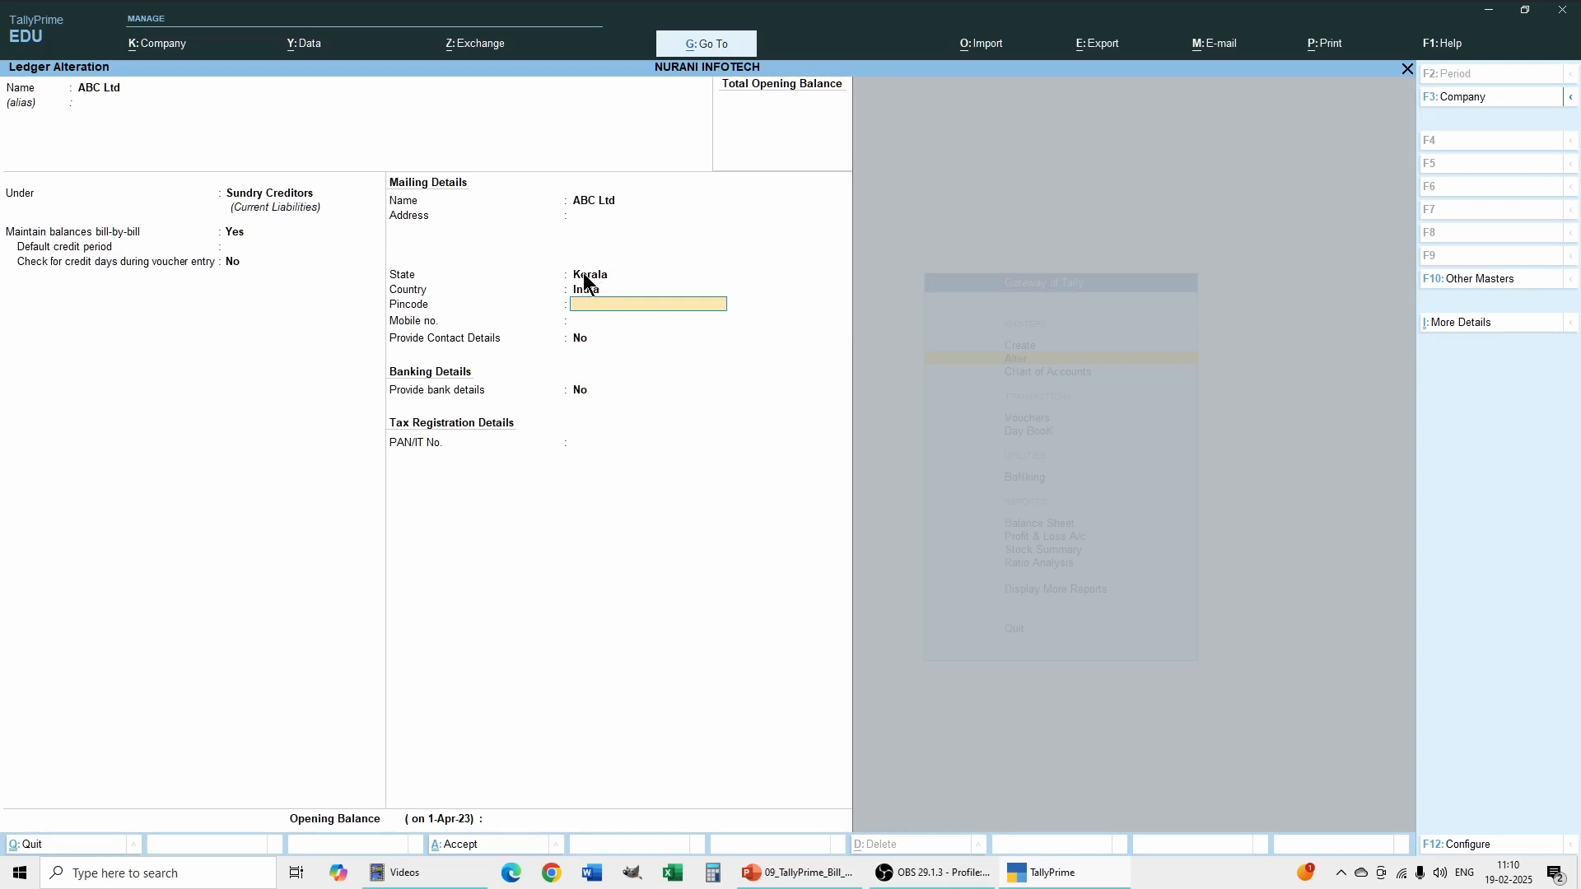
pyautogui.press('Return')
pyautogui.press('Return')
pyautogui.press('Return')
pyautogui.press('Return')
pyautogui.press('Return')
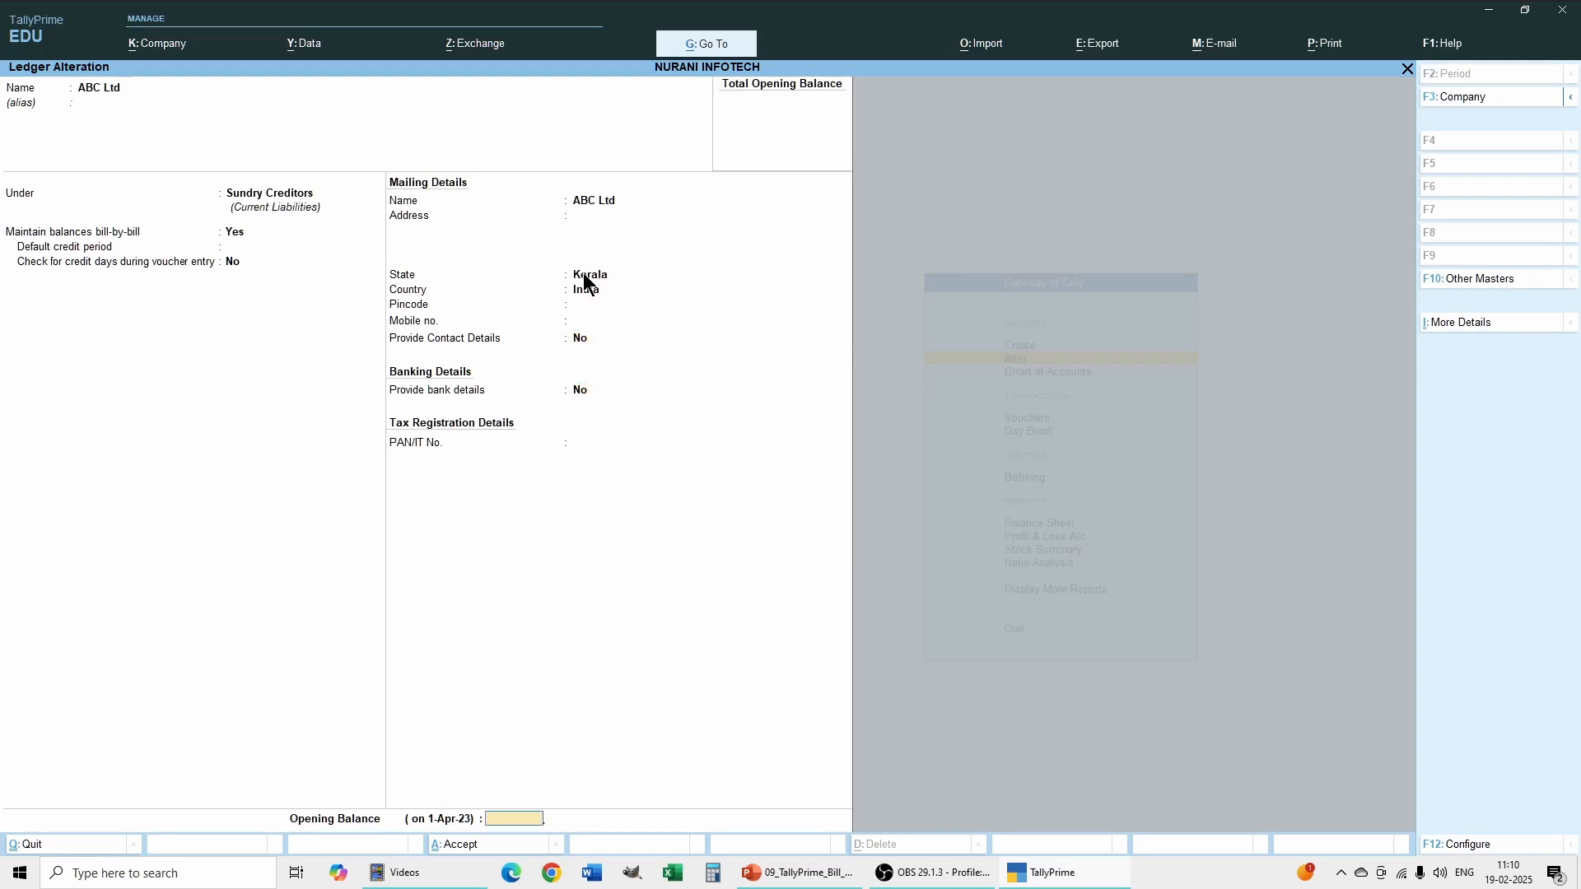
pyautogui.press('Return')
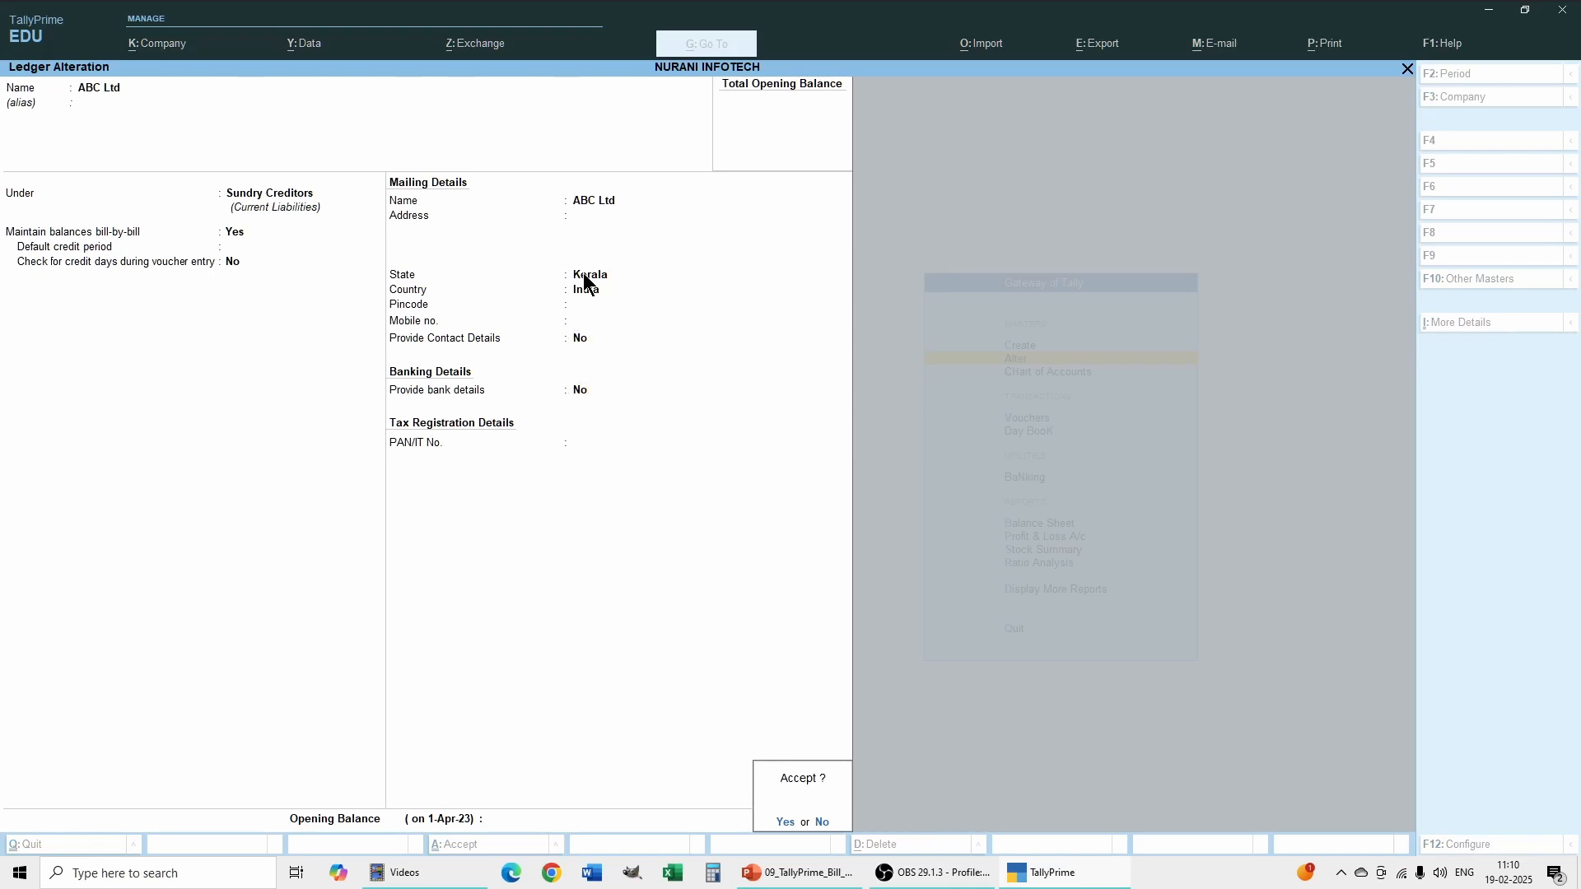
pyautogui.press('Return')
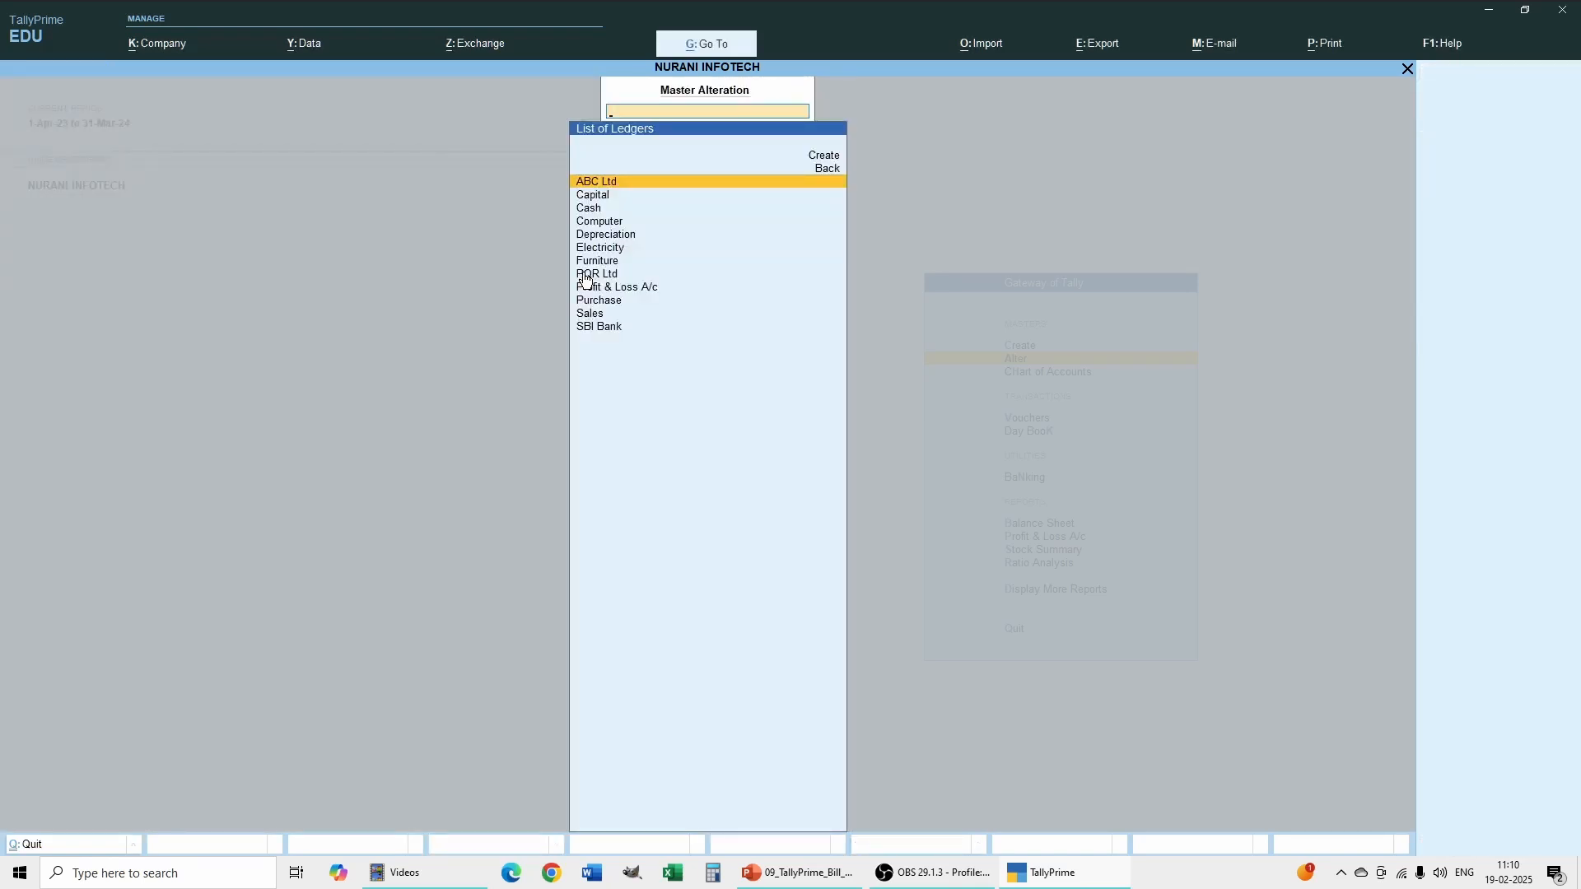
# Open the PQR Ltd ledger for alteration, keep Maintain balances bill-by-bill at Yes, save it, and return to the Gateway.
pyautogui.click(589, 273)
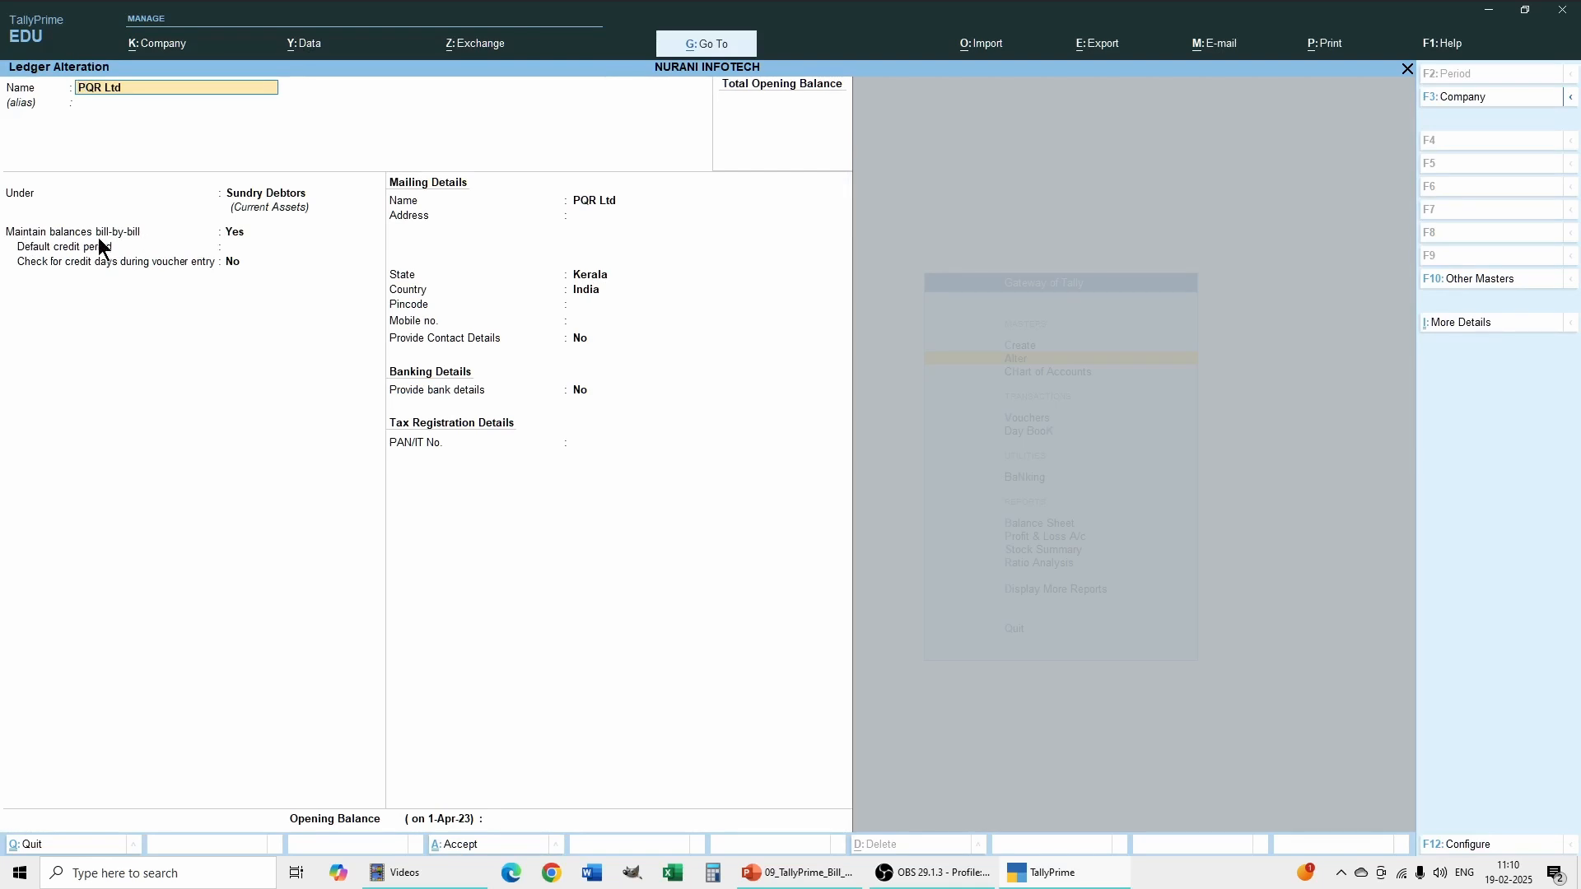
pyautogui.click(239, 241)
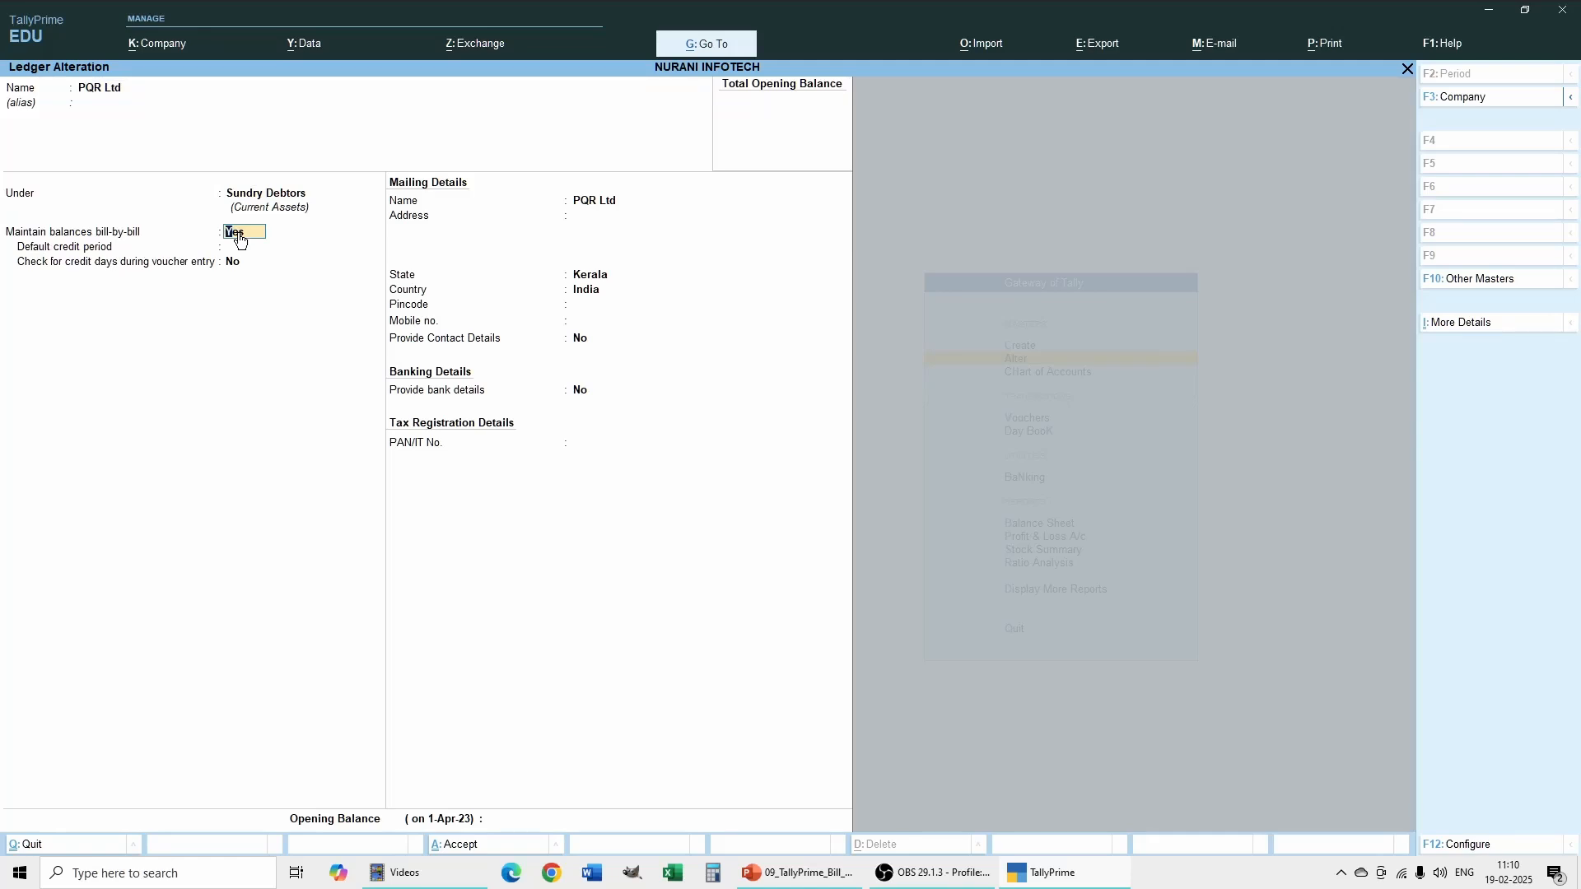
pyautogui.press('Return')
pyautogui.press('Return')
pyautogui.press('Return')
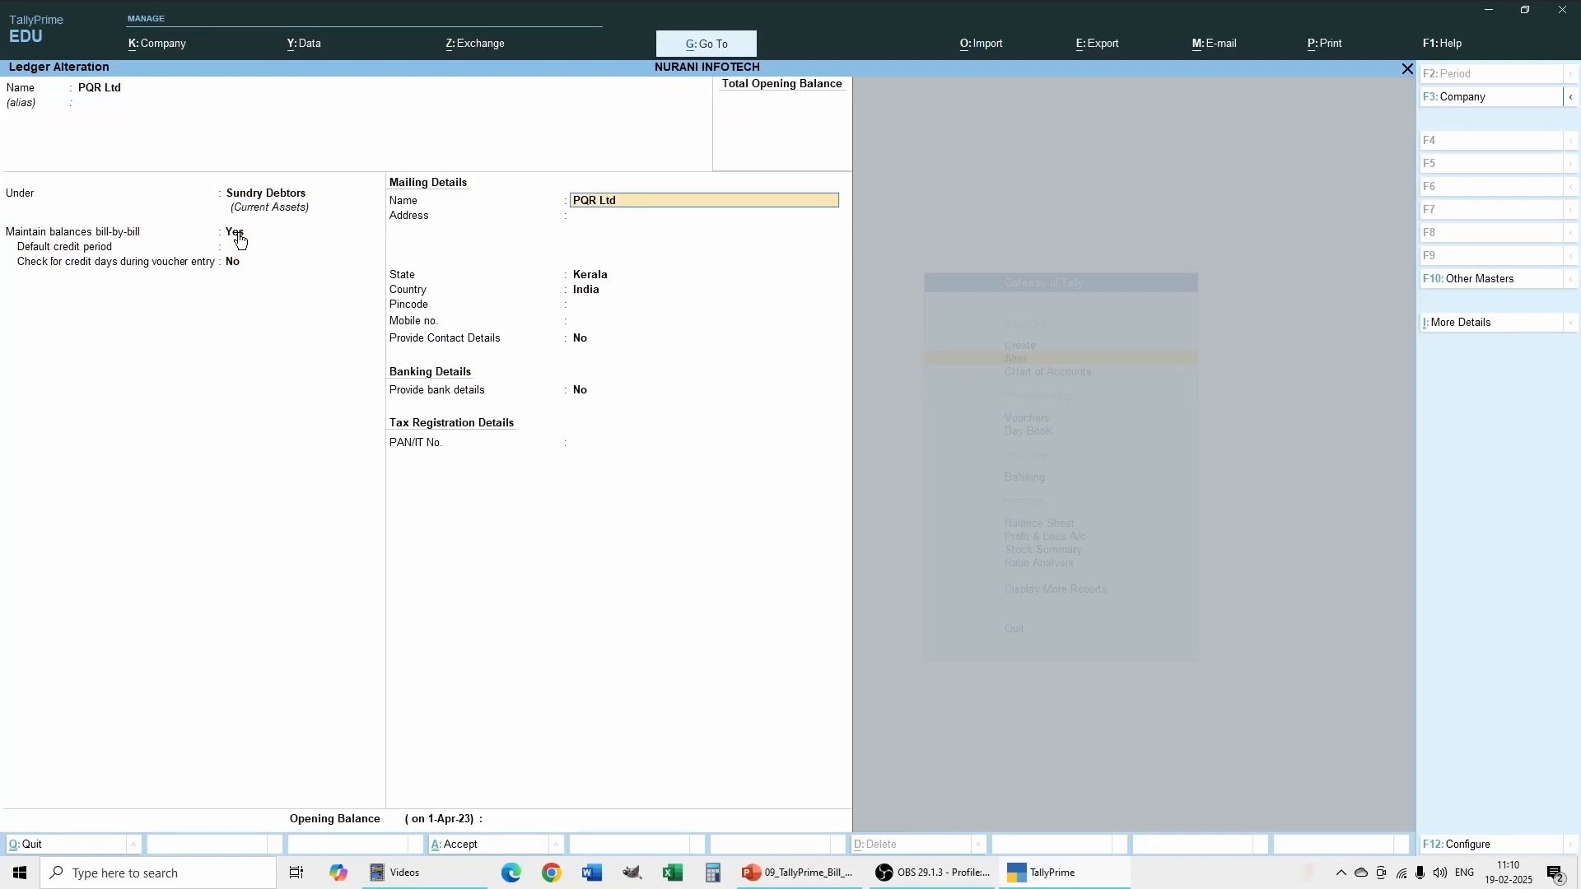
pyautogui.press('Return')
pyautogui.press('Return')
pyautogui.press('Return')
pyautogui.press('Return')
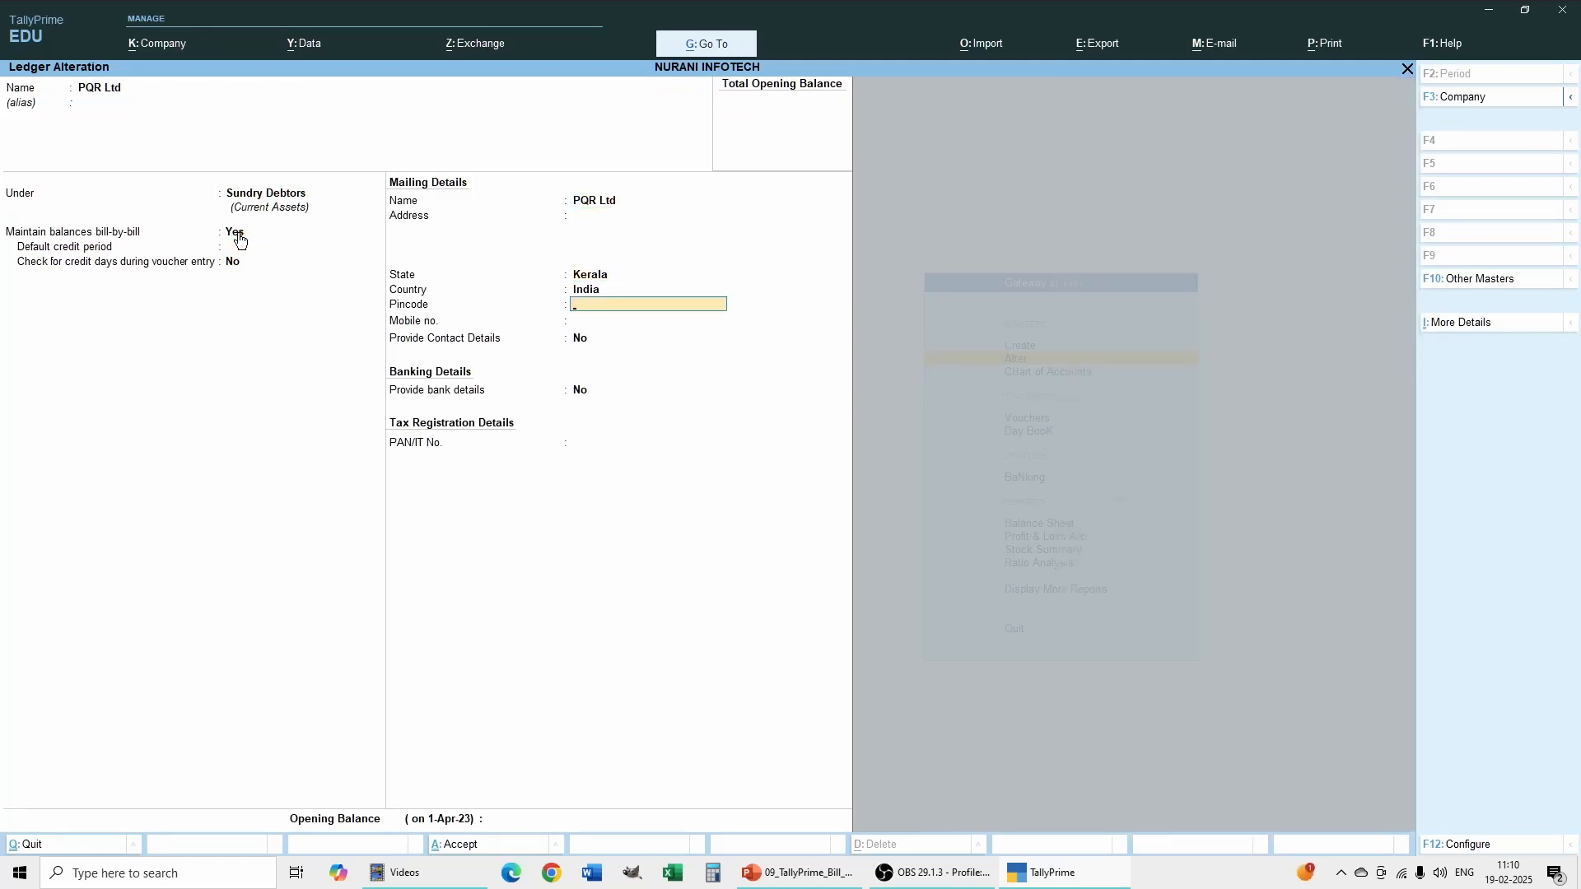
pyautogui.press('Return')
pyautogui.press('Return')
pyautogui.press('Return')
pyautogui.press('Return')
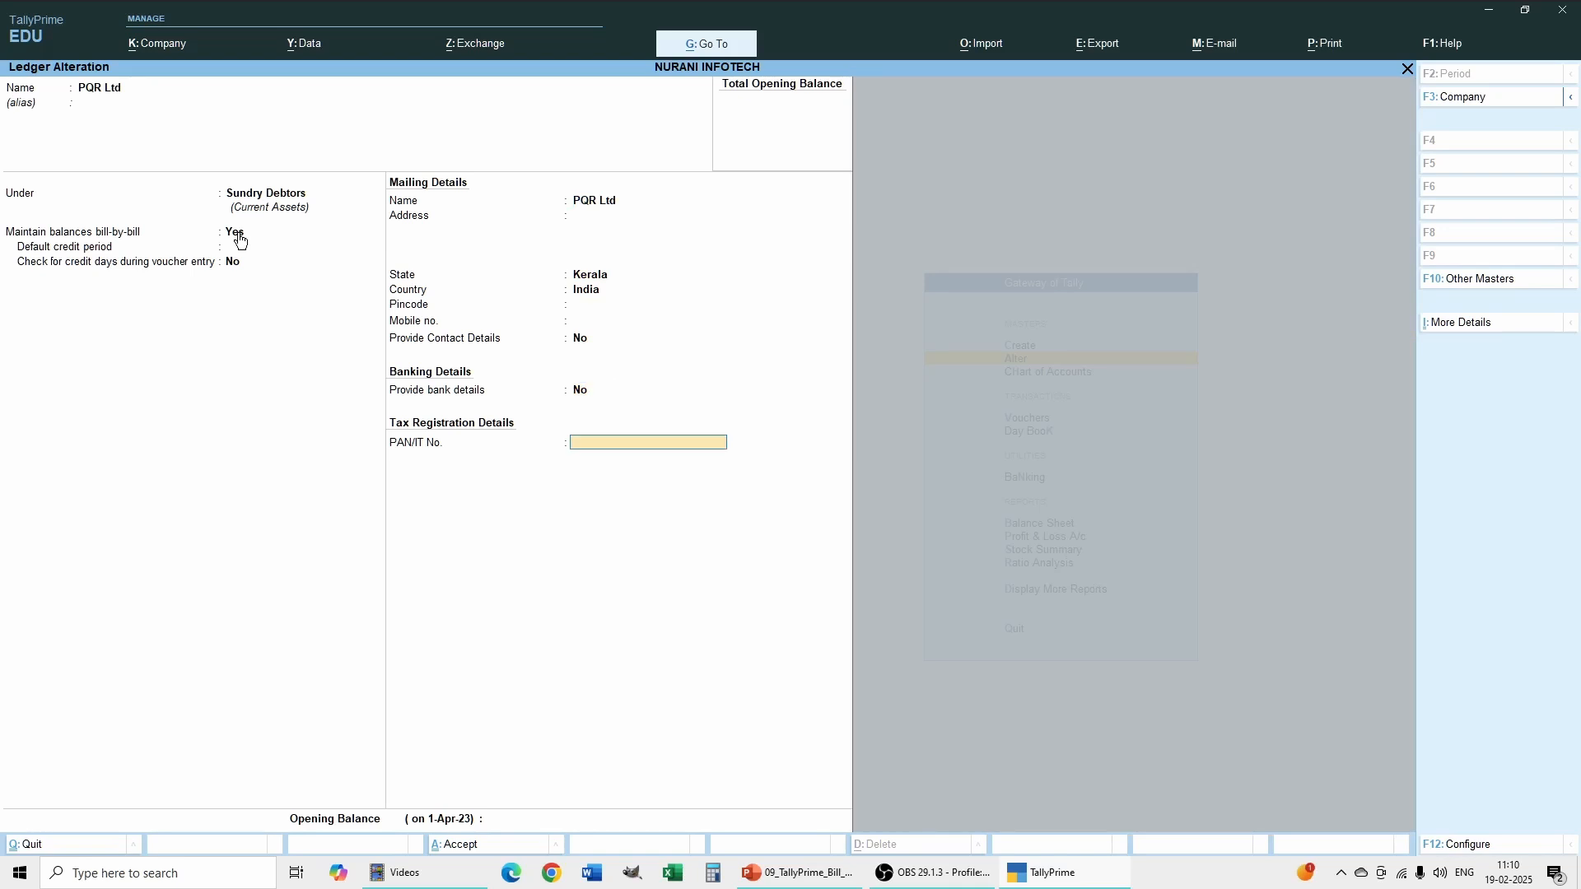
pyautogui.press('Return')
pyautogui.press('Return')
pyautogui.press('Return')
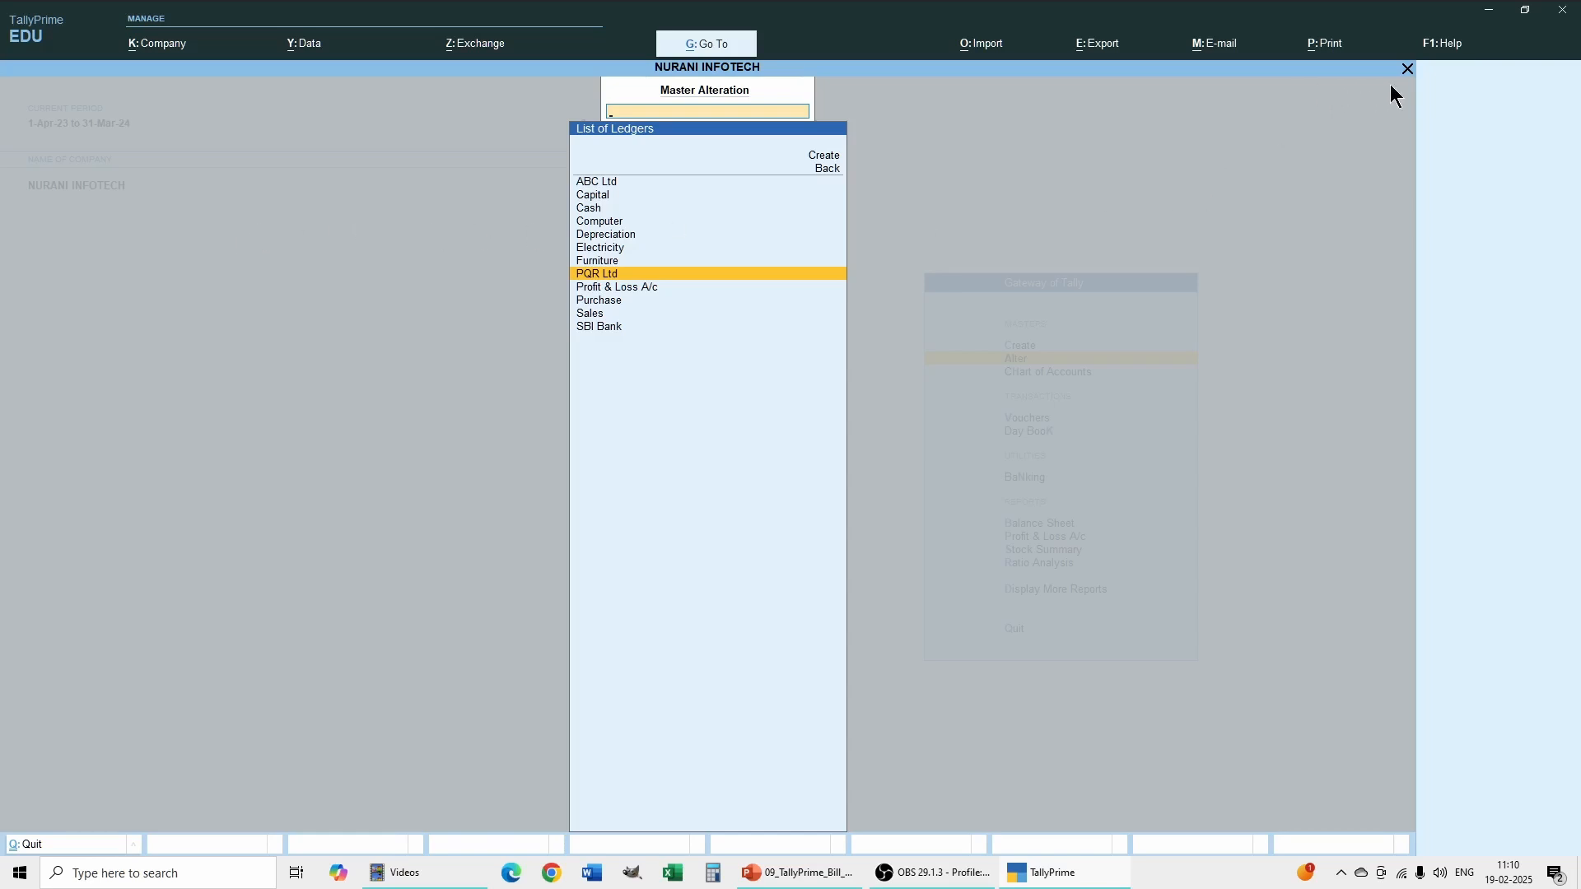
pyautogui.click(1407, 69)
pyautogui.click(1407, 69)
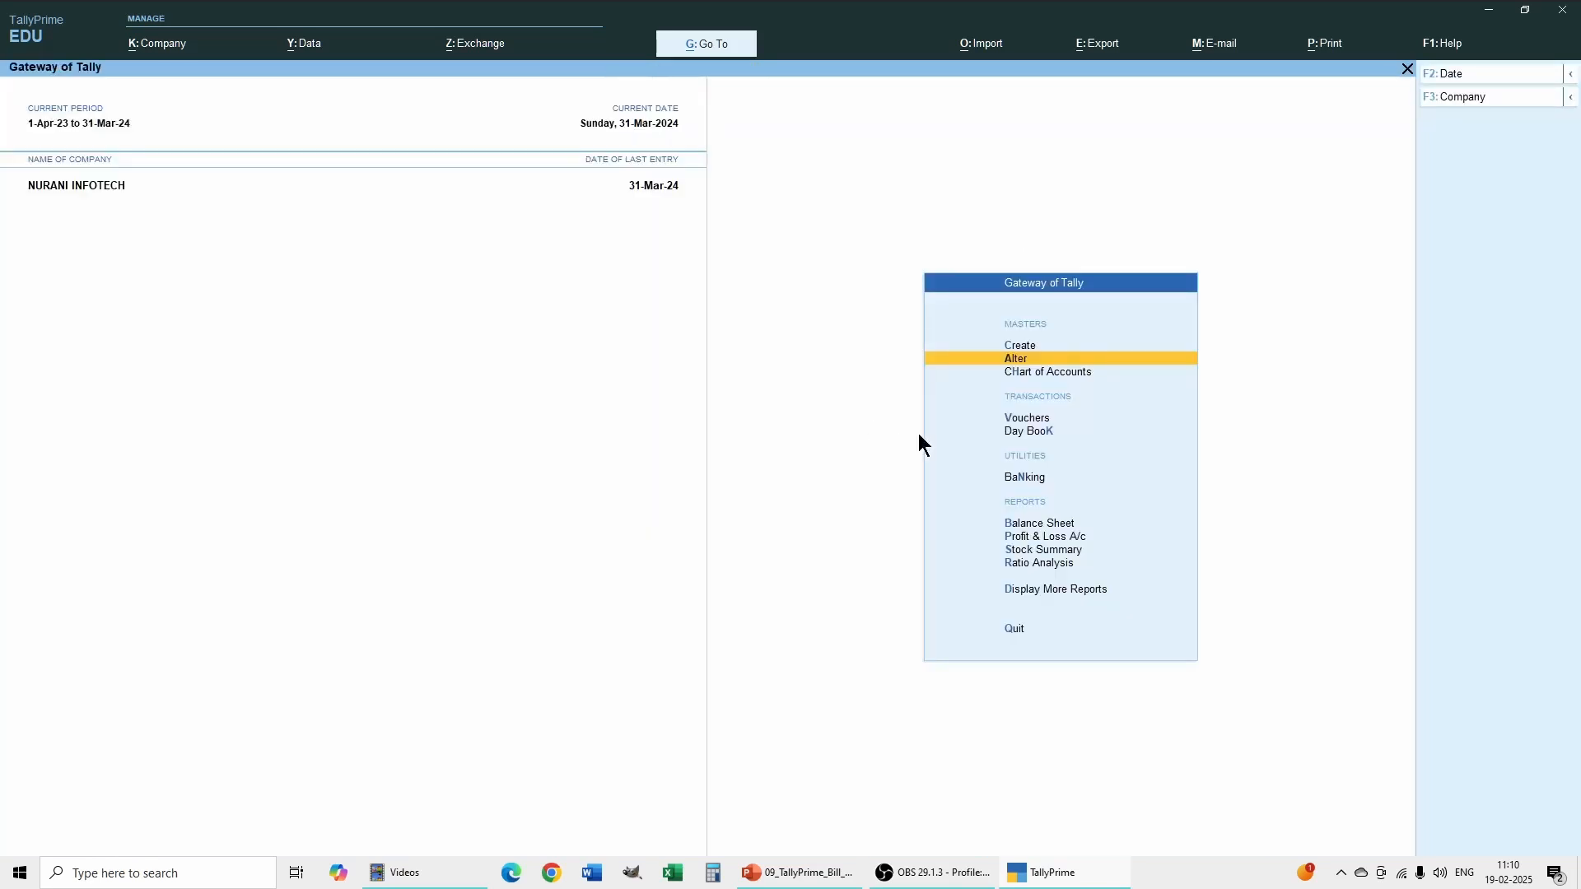
# Start a new stock item named Basmathi Rice and place it under the Rice group.
pyautogui.click(1027, 419)
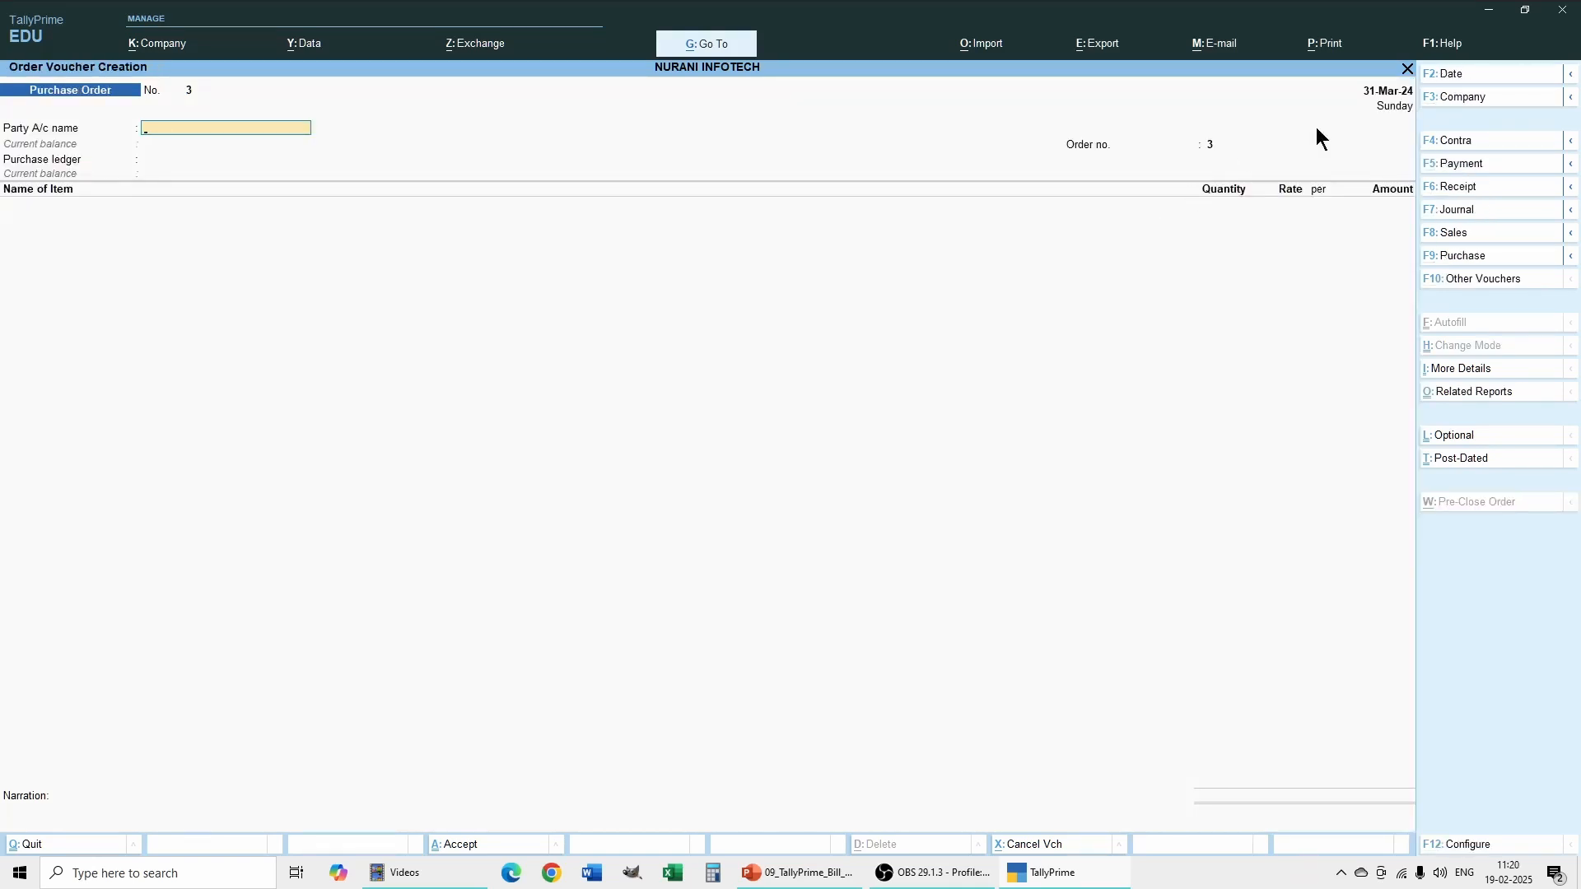
pyautogui.click(1407, 68)
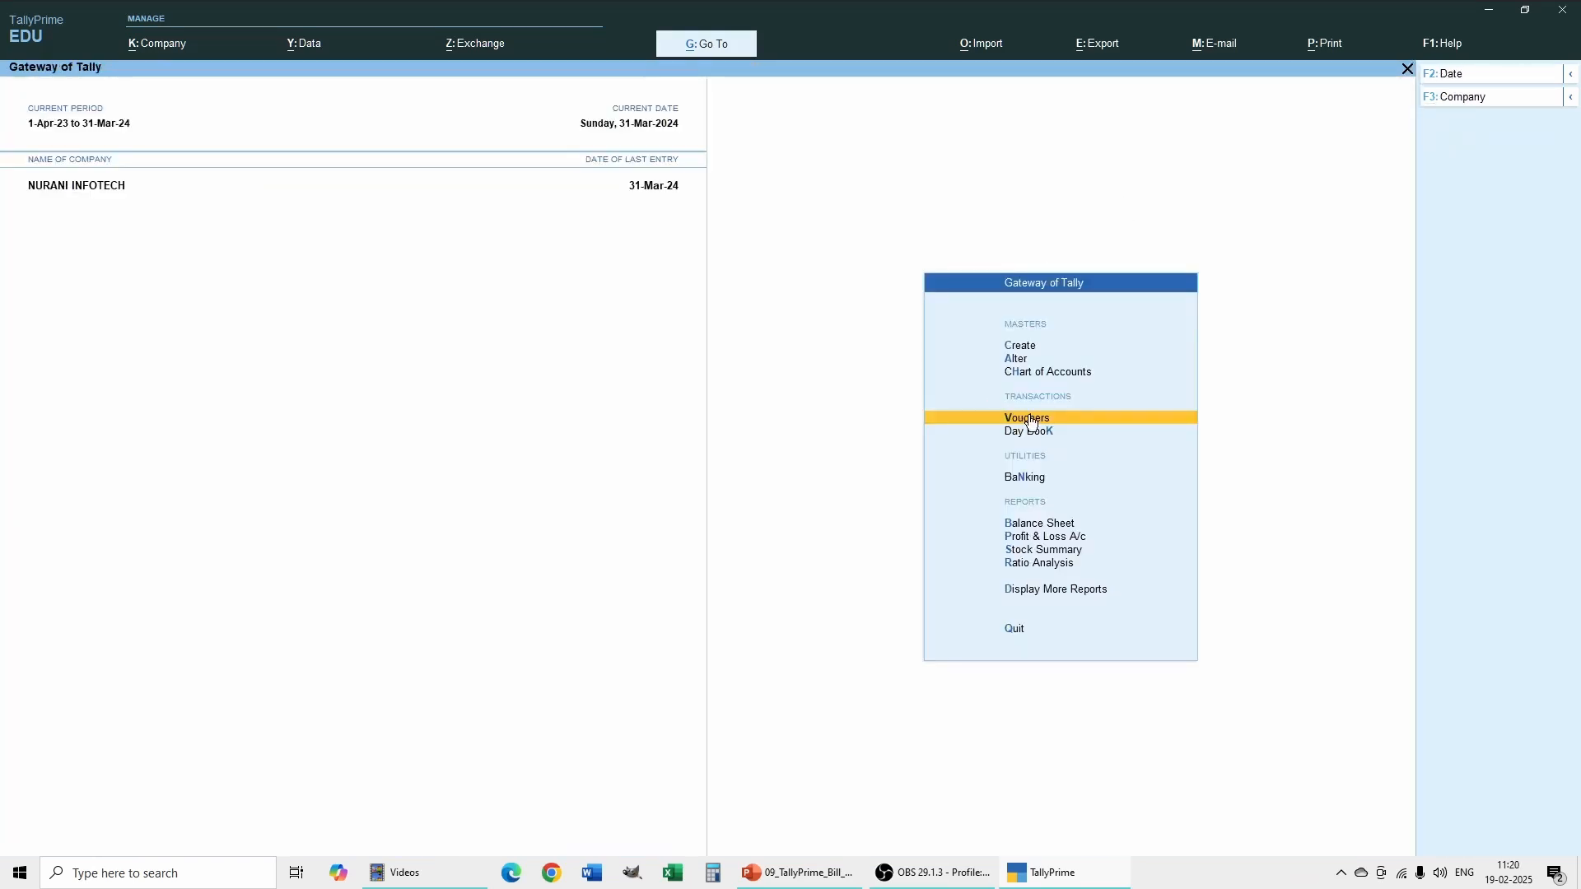
pyautogui.click(1021, 347)
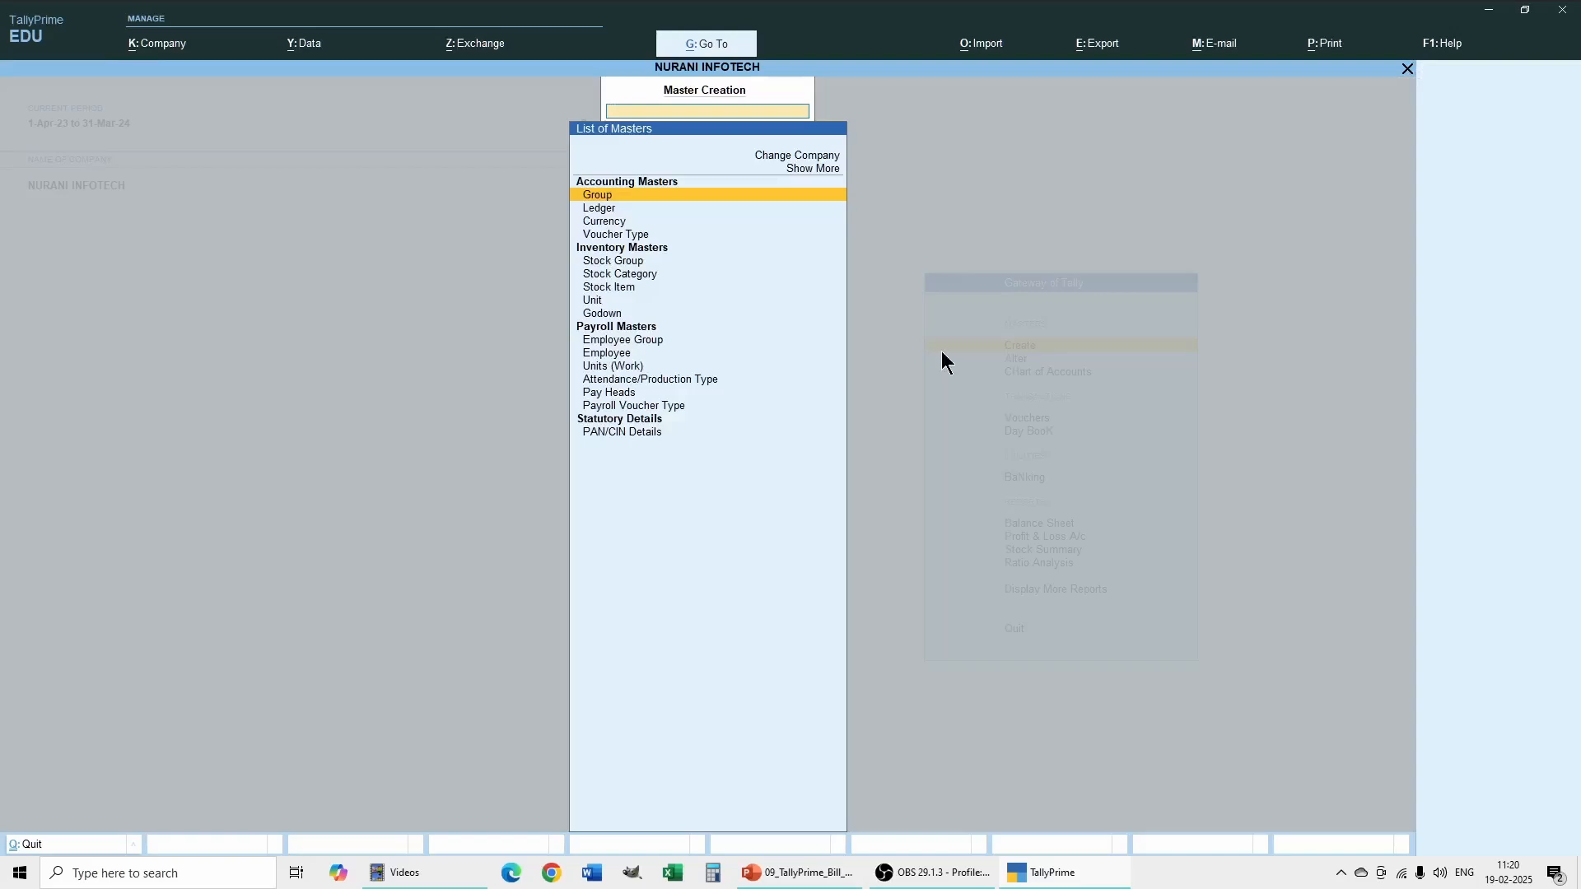
pyautogui.click(634, 288)
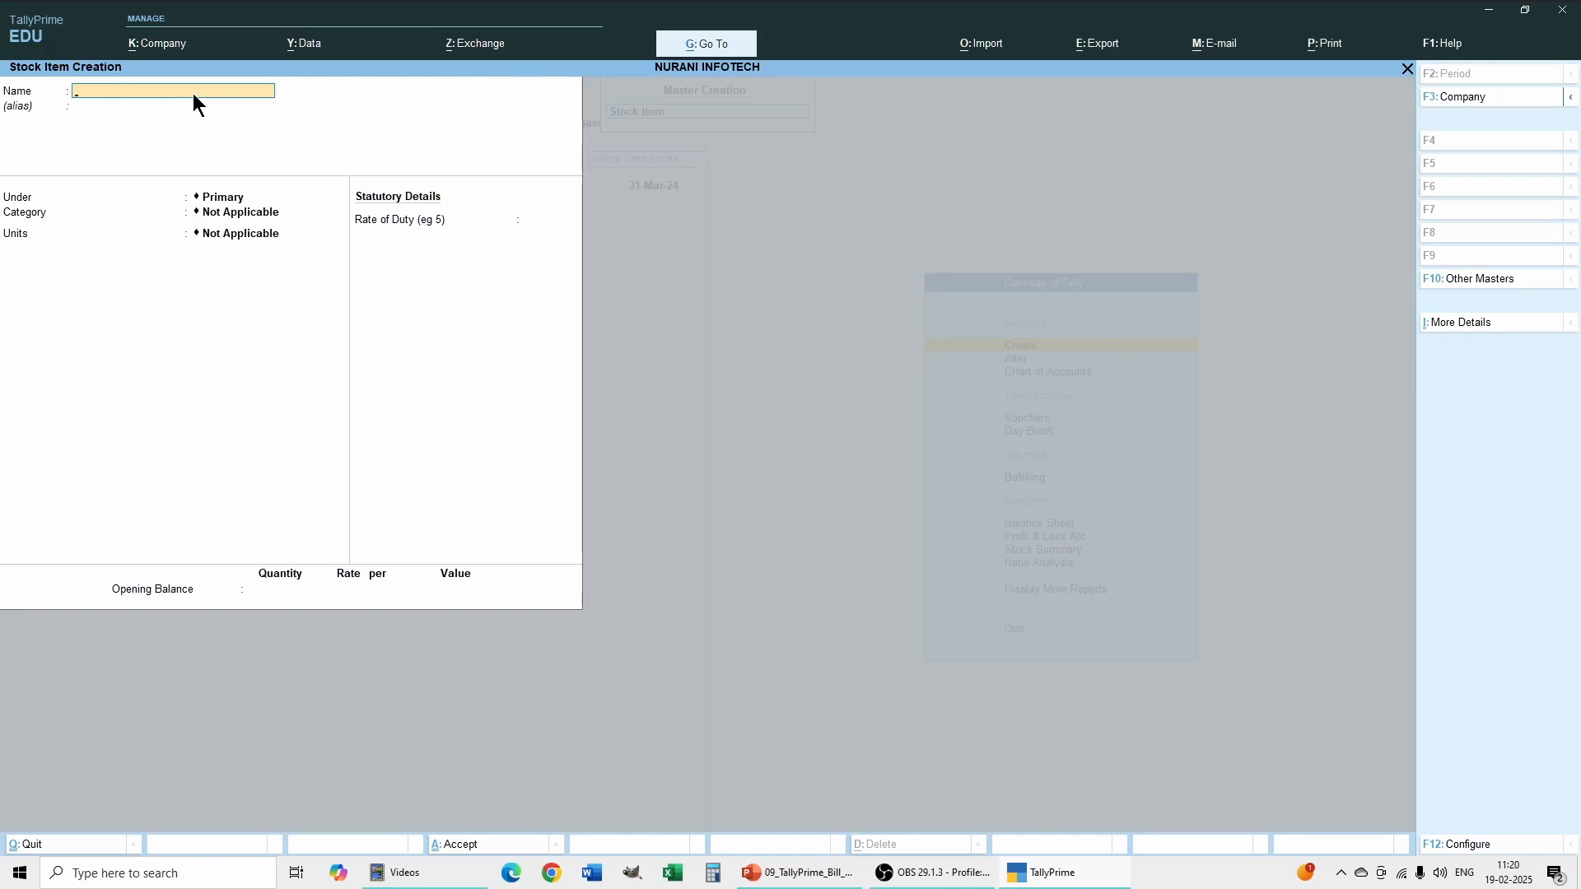
pyautogui.write('Basmathi Rice')
pyautogui.press('Return')
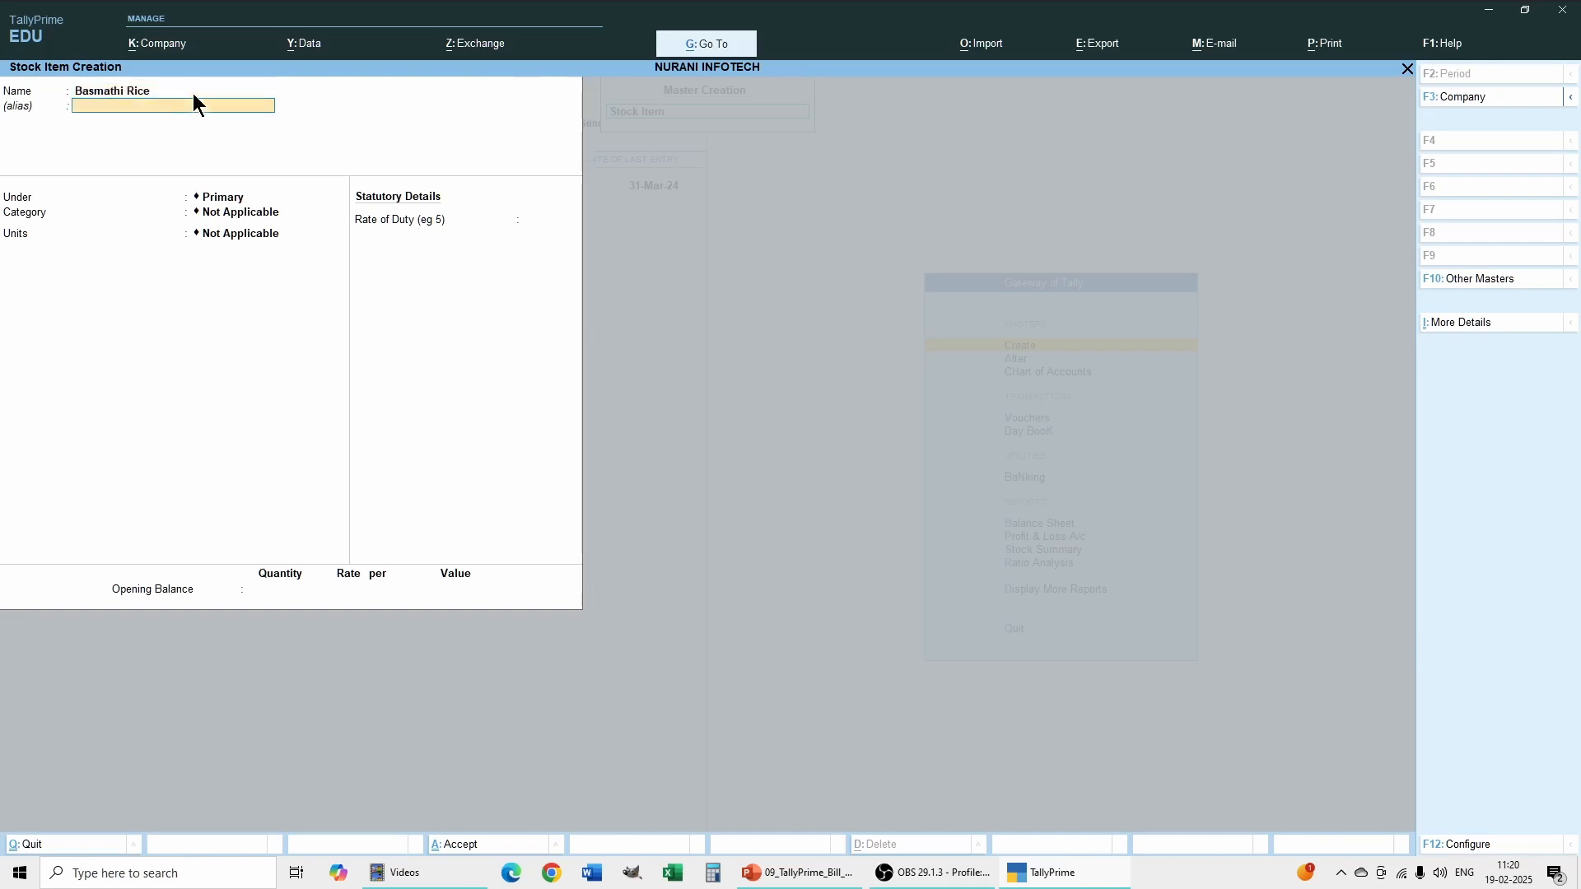
pyautogui.press('Return')
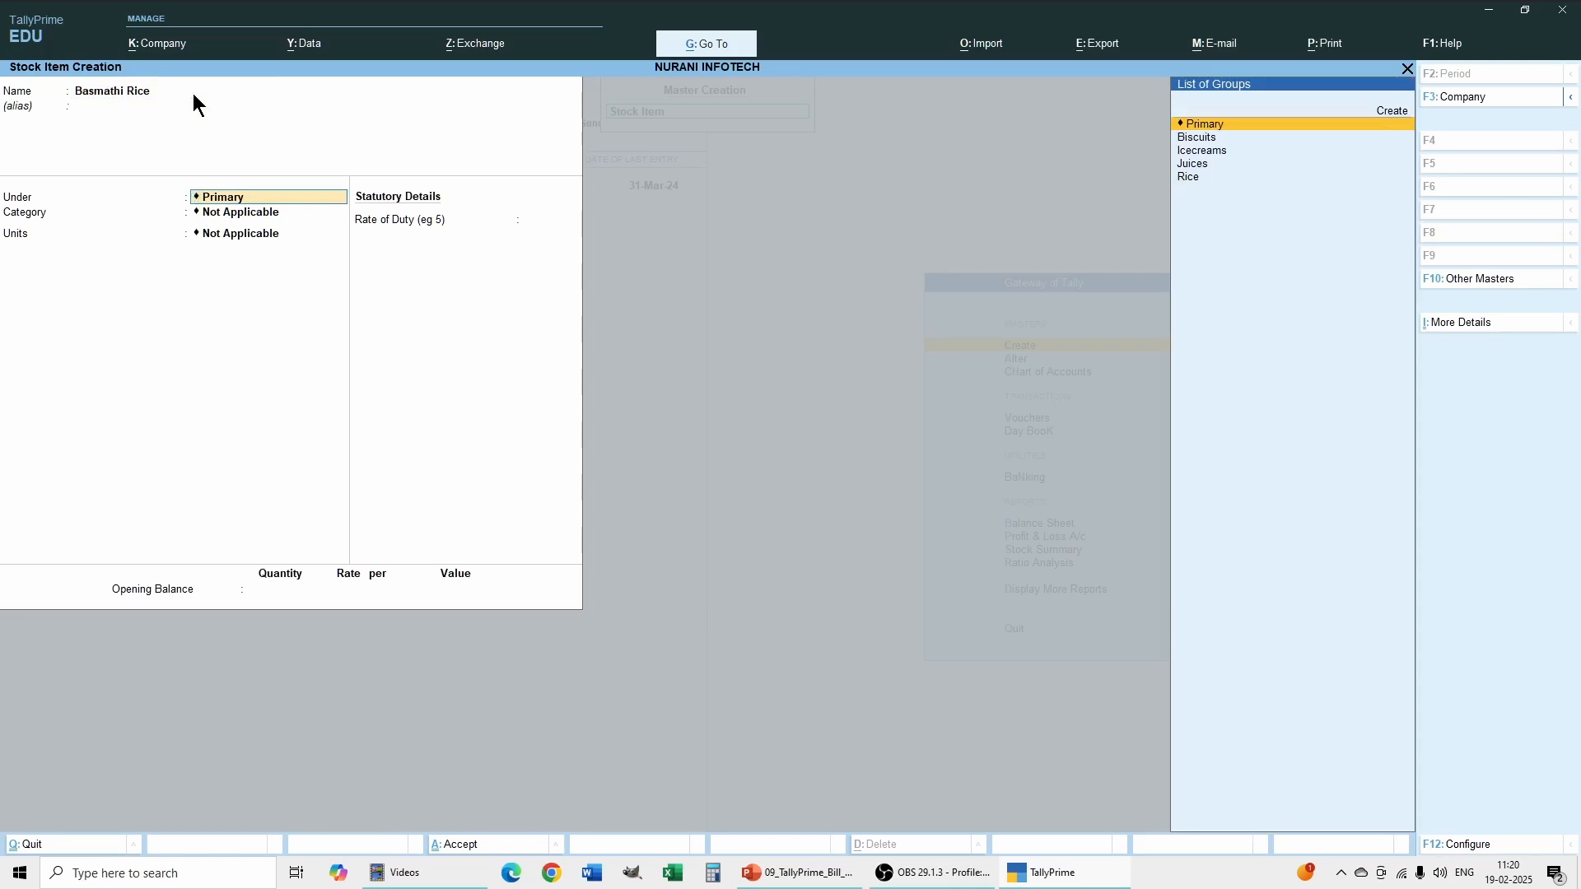
pyautogui.press('Down')
pyautogui.press('Down')
pyautogui.press('Down')
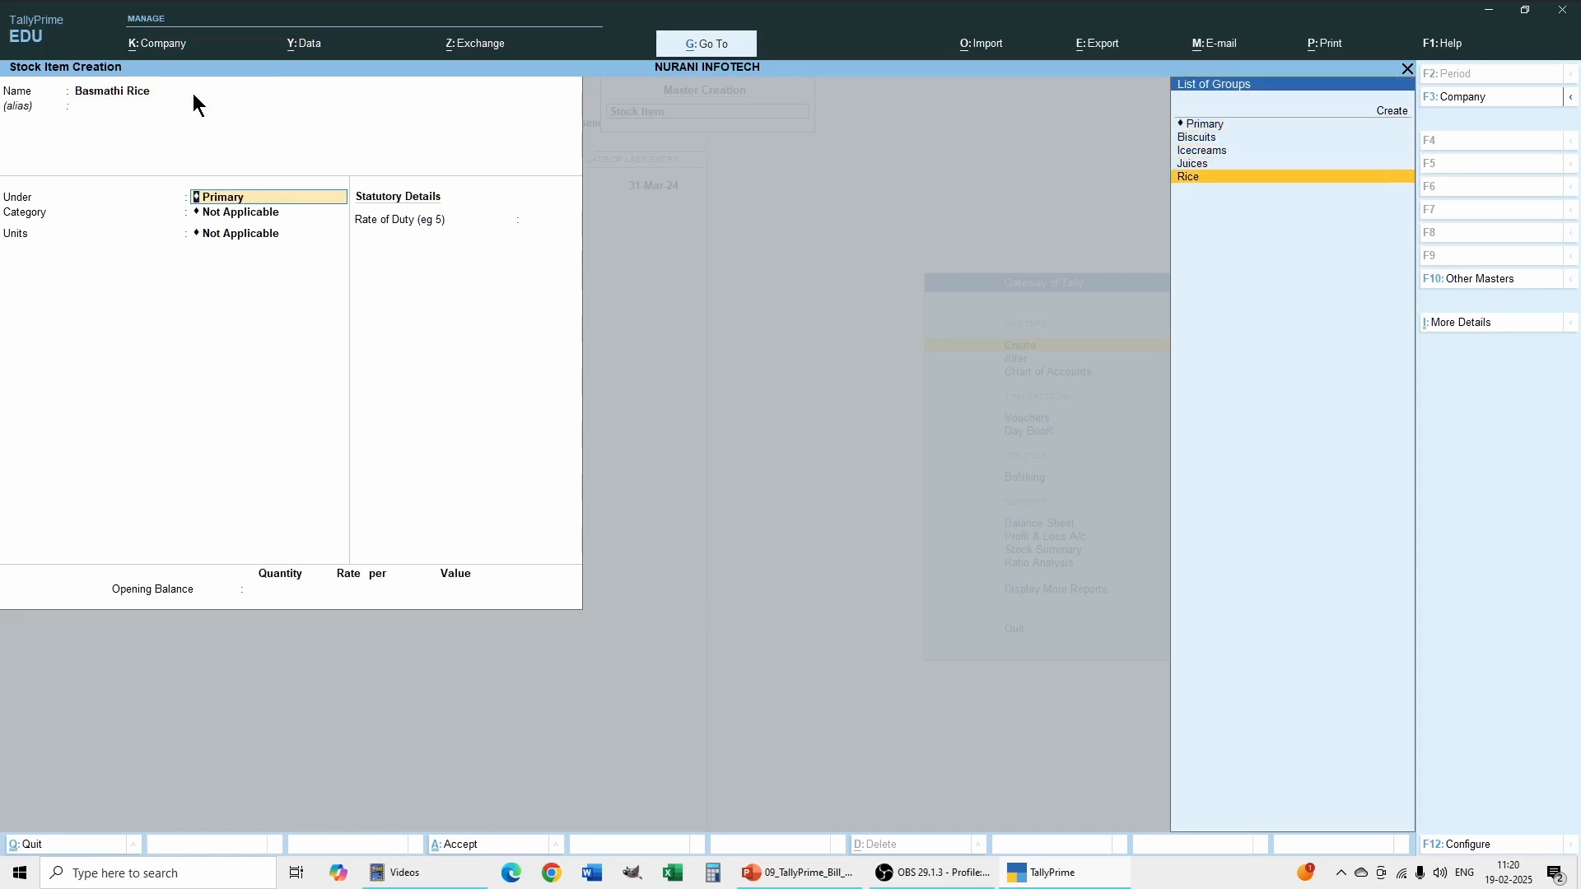
pyautogui.press('Return')
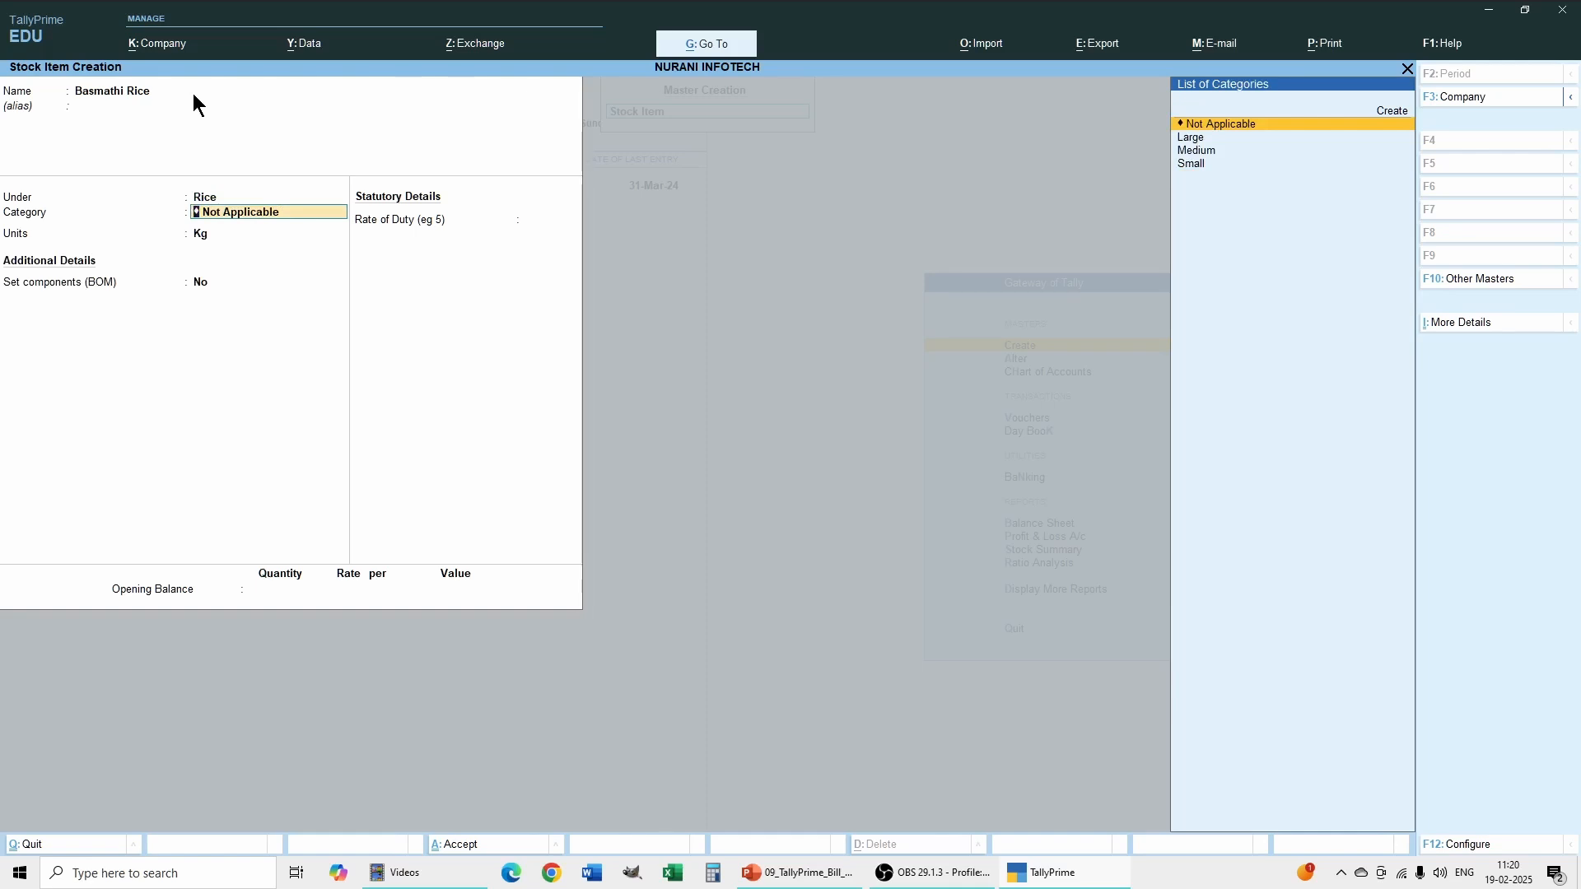
# Keep the category Not Applicable and the unit Kg, leave the opening balance empty, save the stock item, and return to the Gateway.
pyautogui.press('Return')
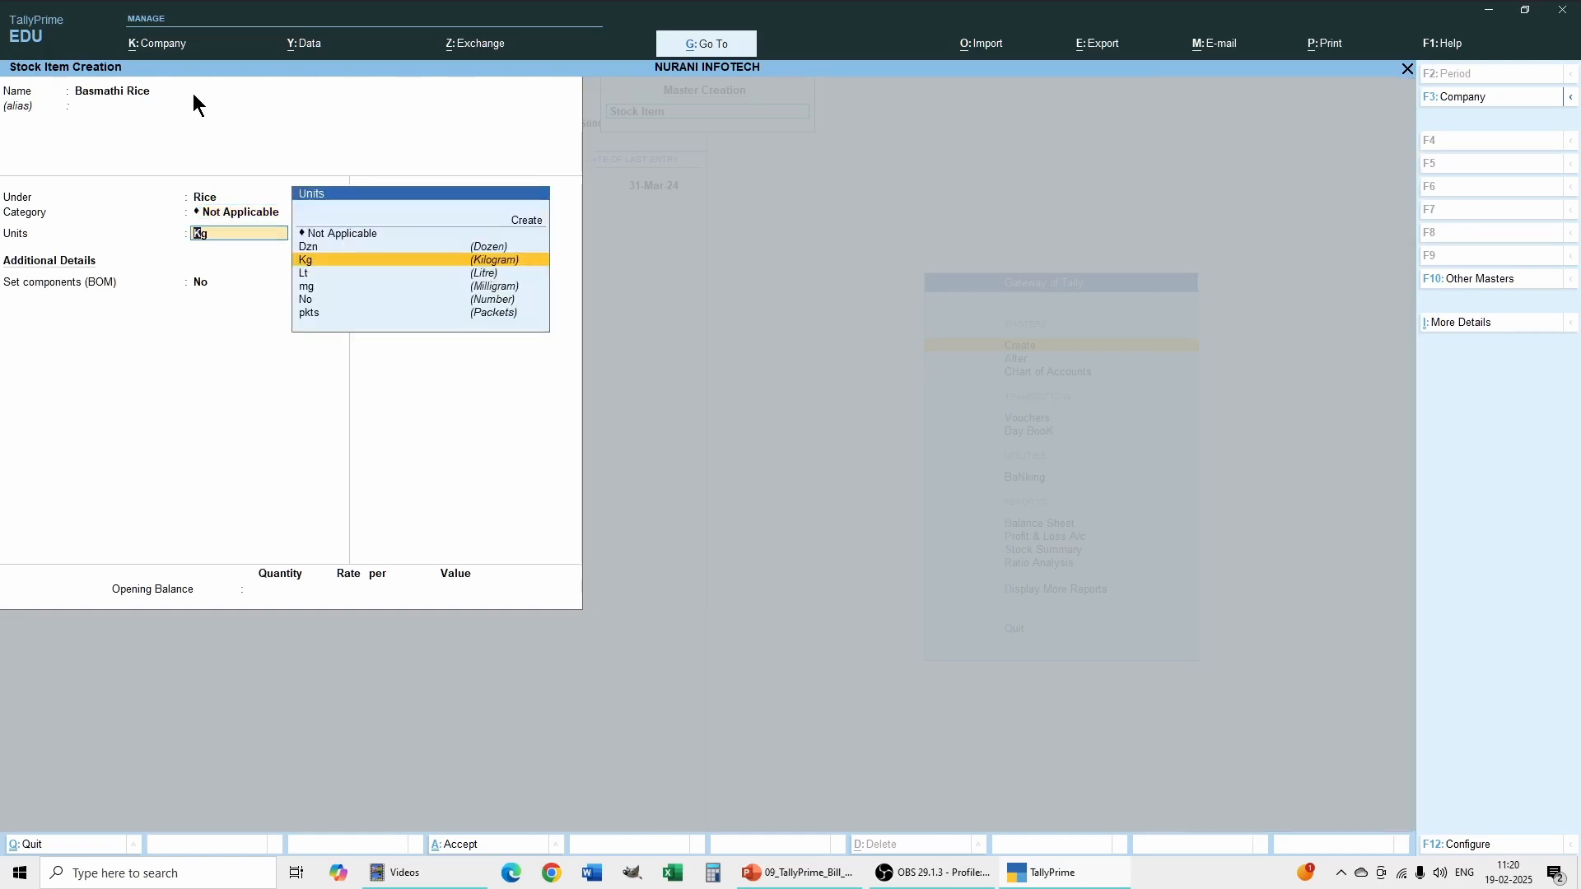
pyautogui.press('Return')
pyautogui.press('Return')
pyautogui.press('Return')
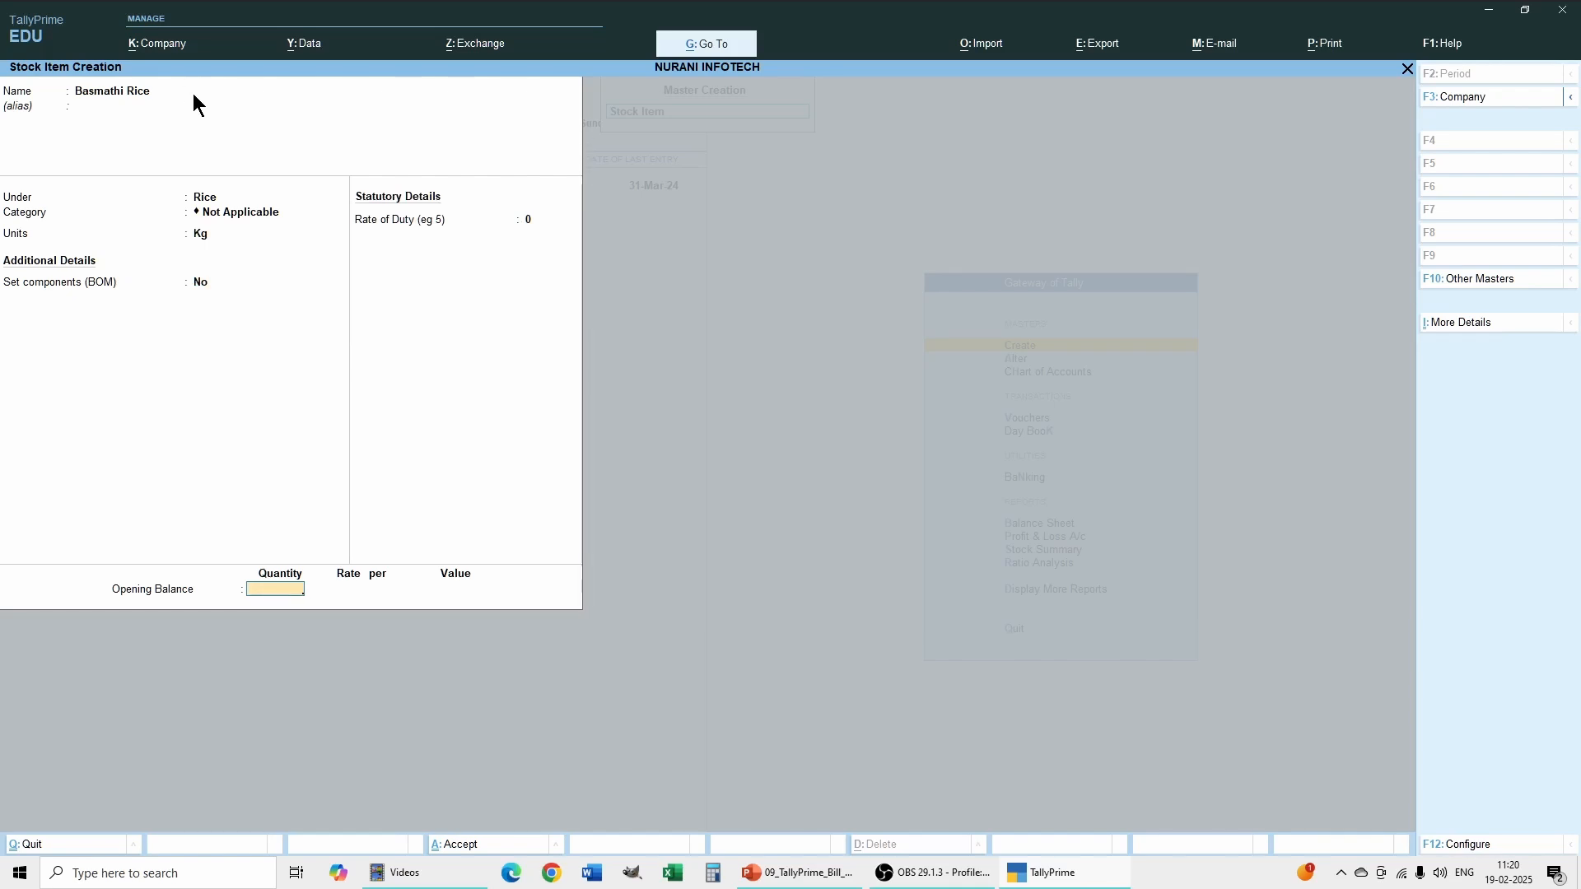
pyautogui.press('Return')
pyautogui.press('Return')
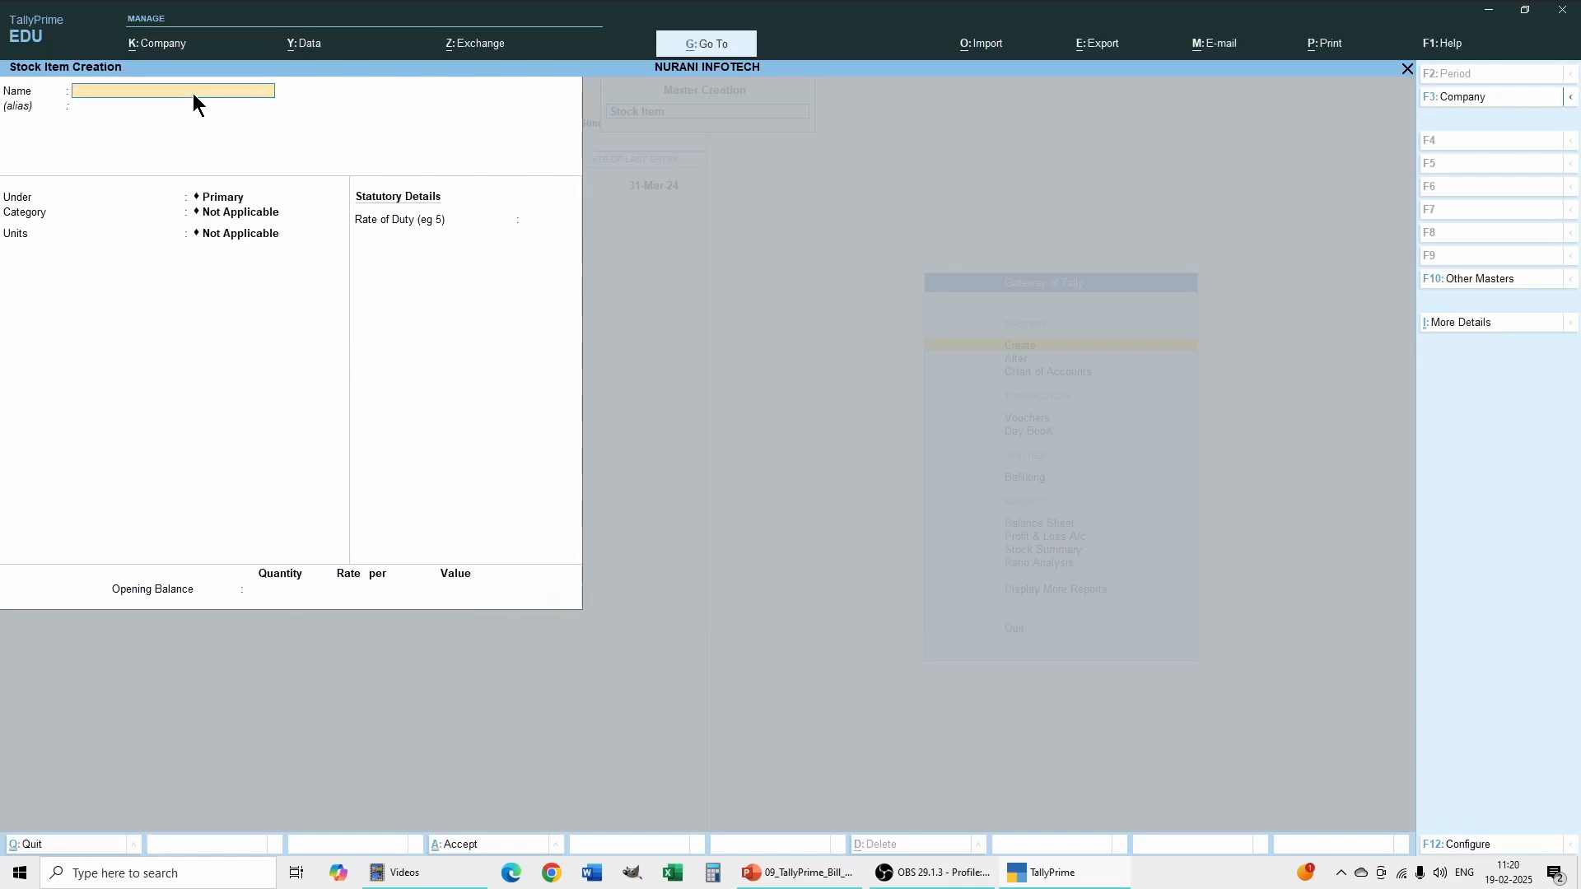
pyautogui.click(1409, 70)
pyautogui.click(1409, 70)
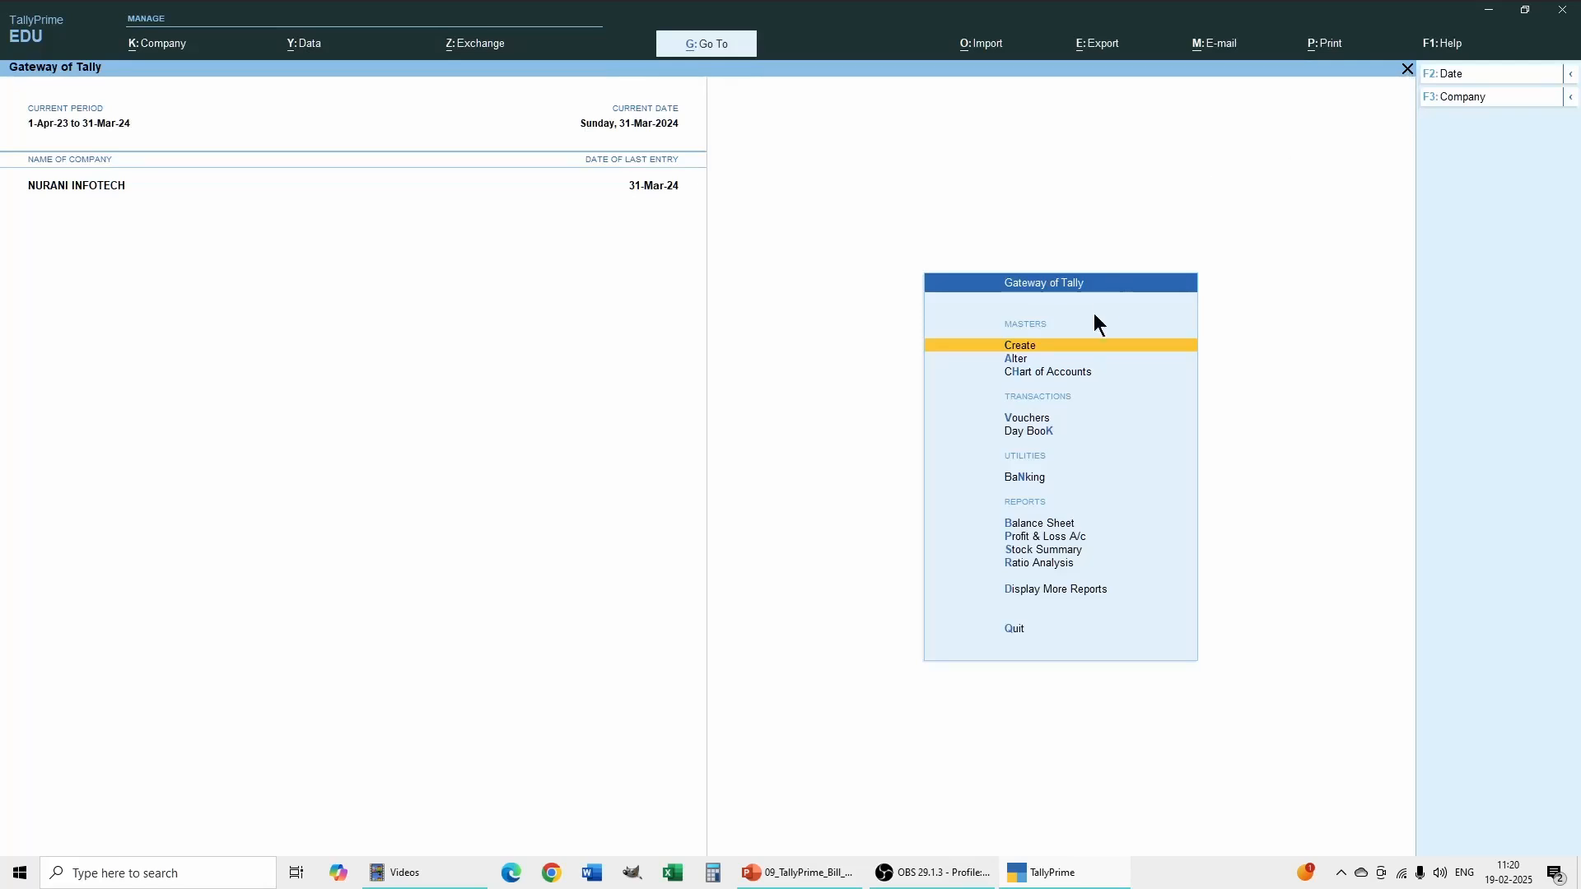
# Start a purchase voucher with supplier invoice number 123456 and keep the invoice date 31-Mar-24.
pyautogui.click(1040, 418)
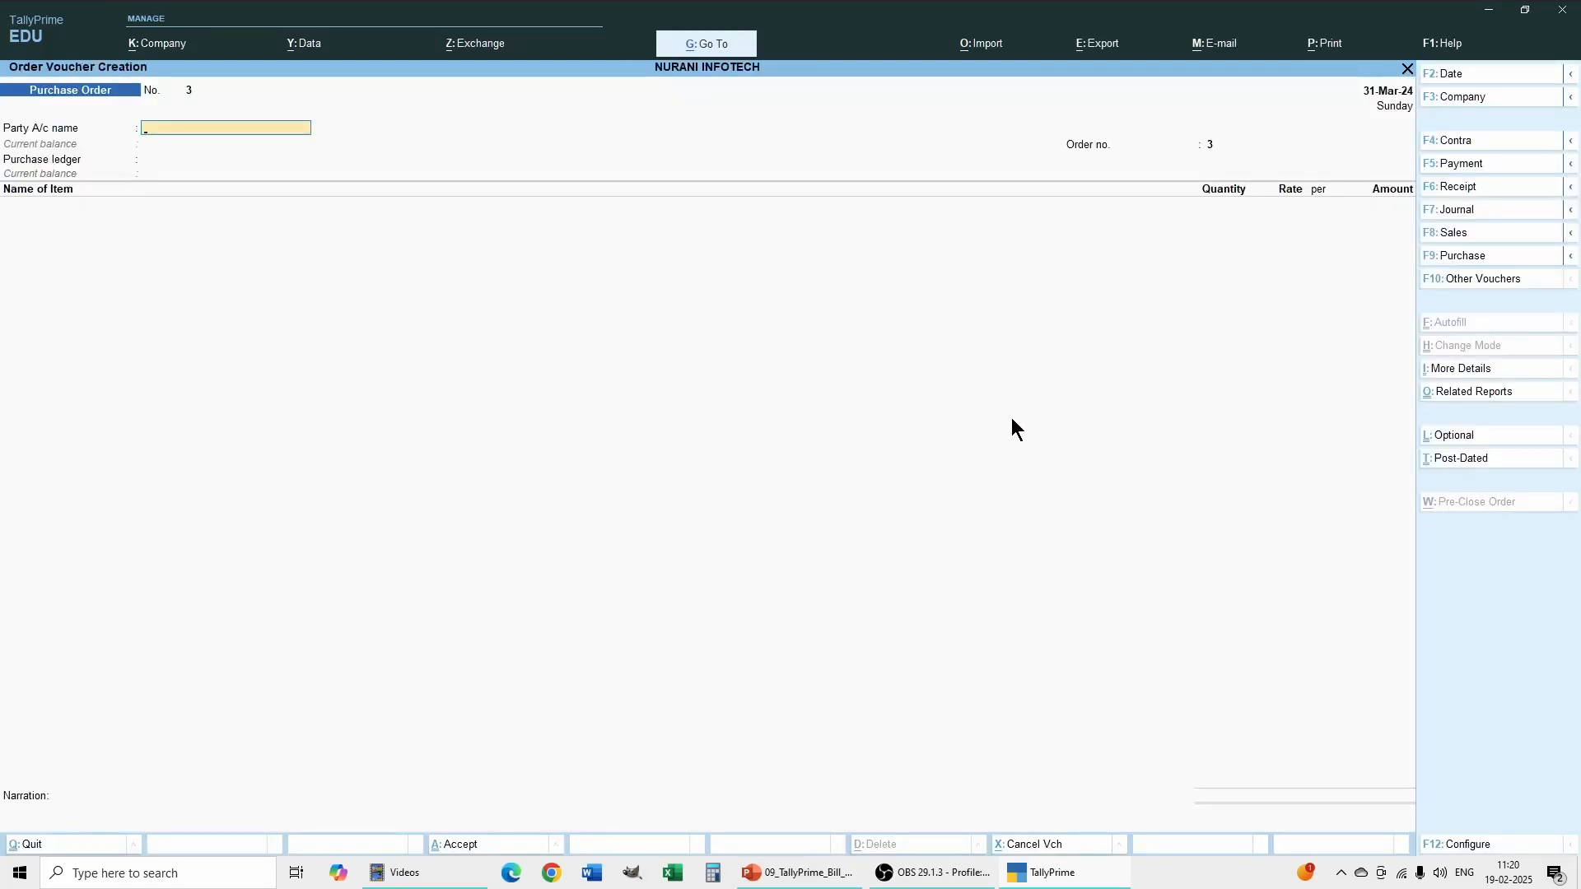
pyautogui.click(1474, 257)
pyautogui.write('1')
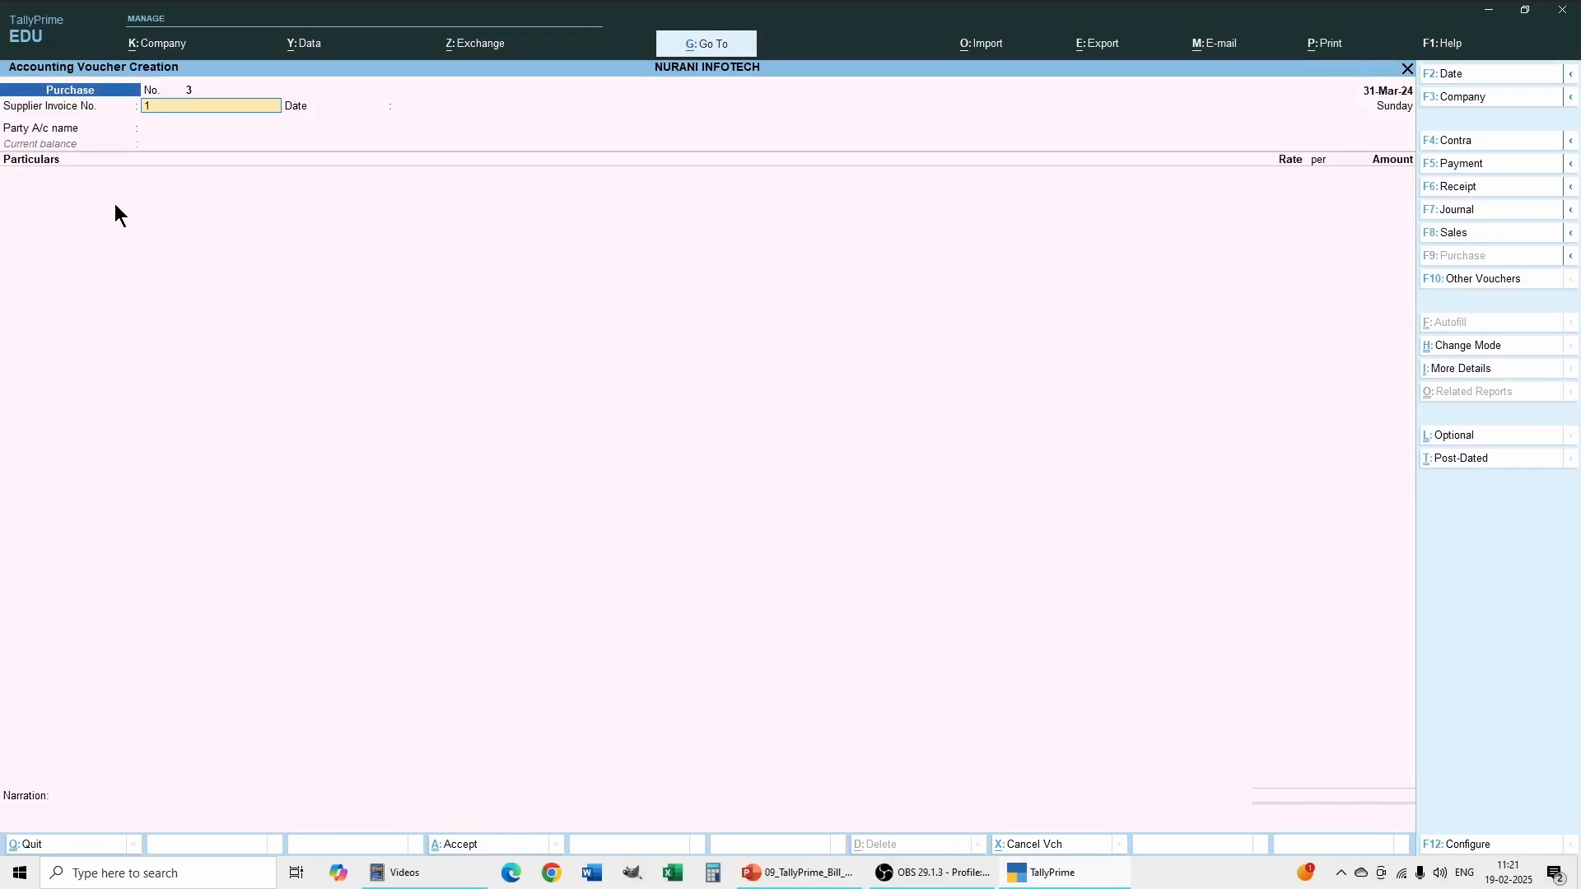
pyautogui.write('23456')
pyautogui.press('Return')
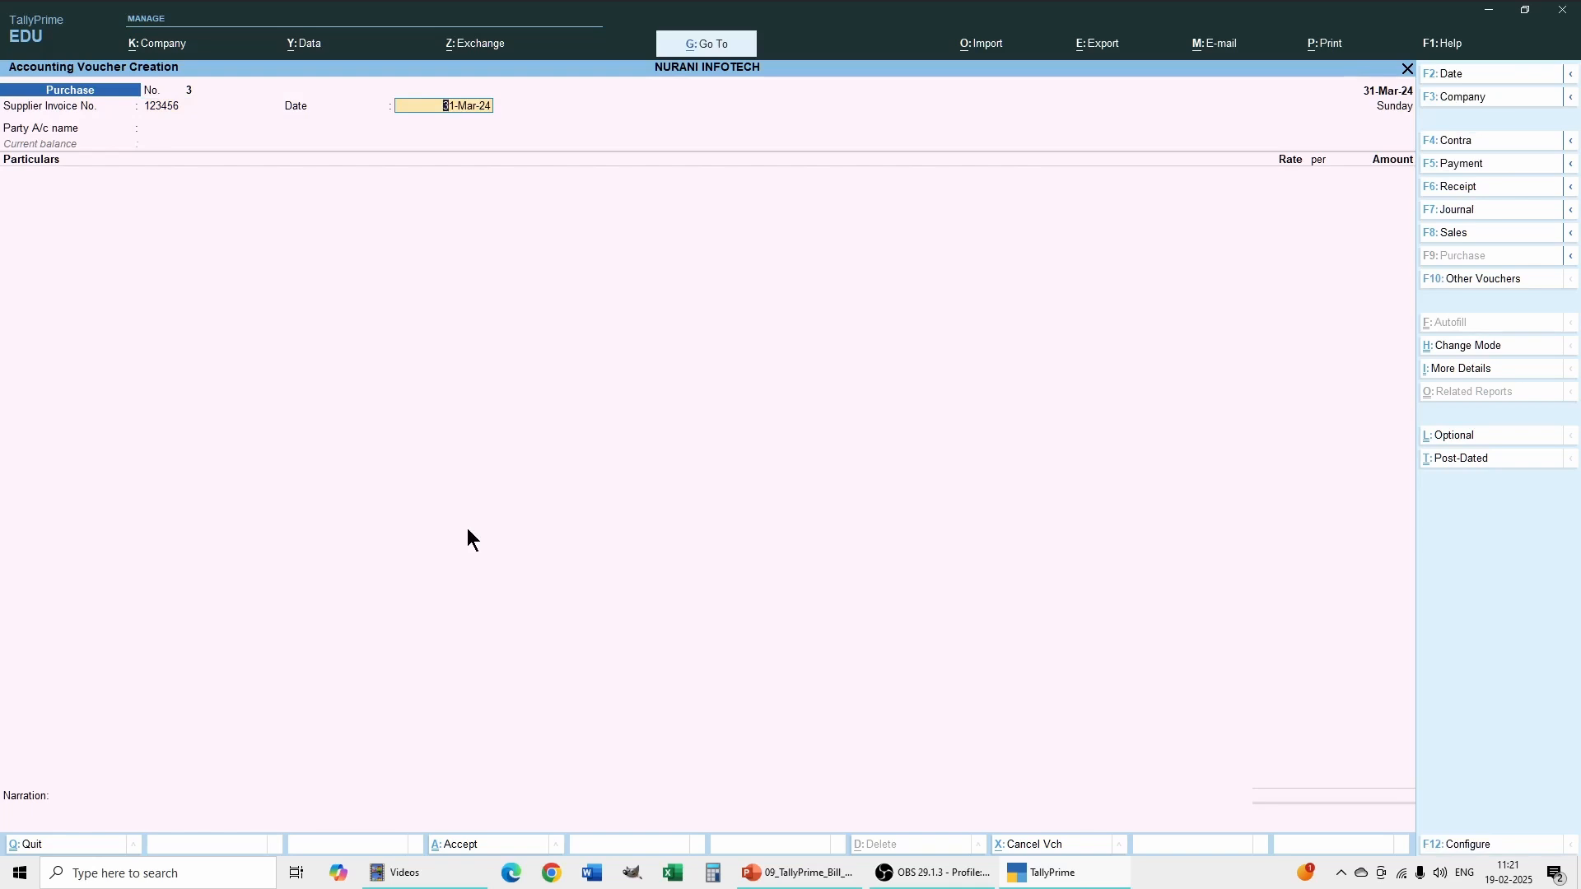
pyautogui.press('Return')
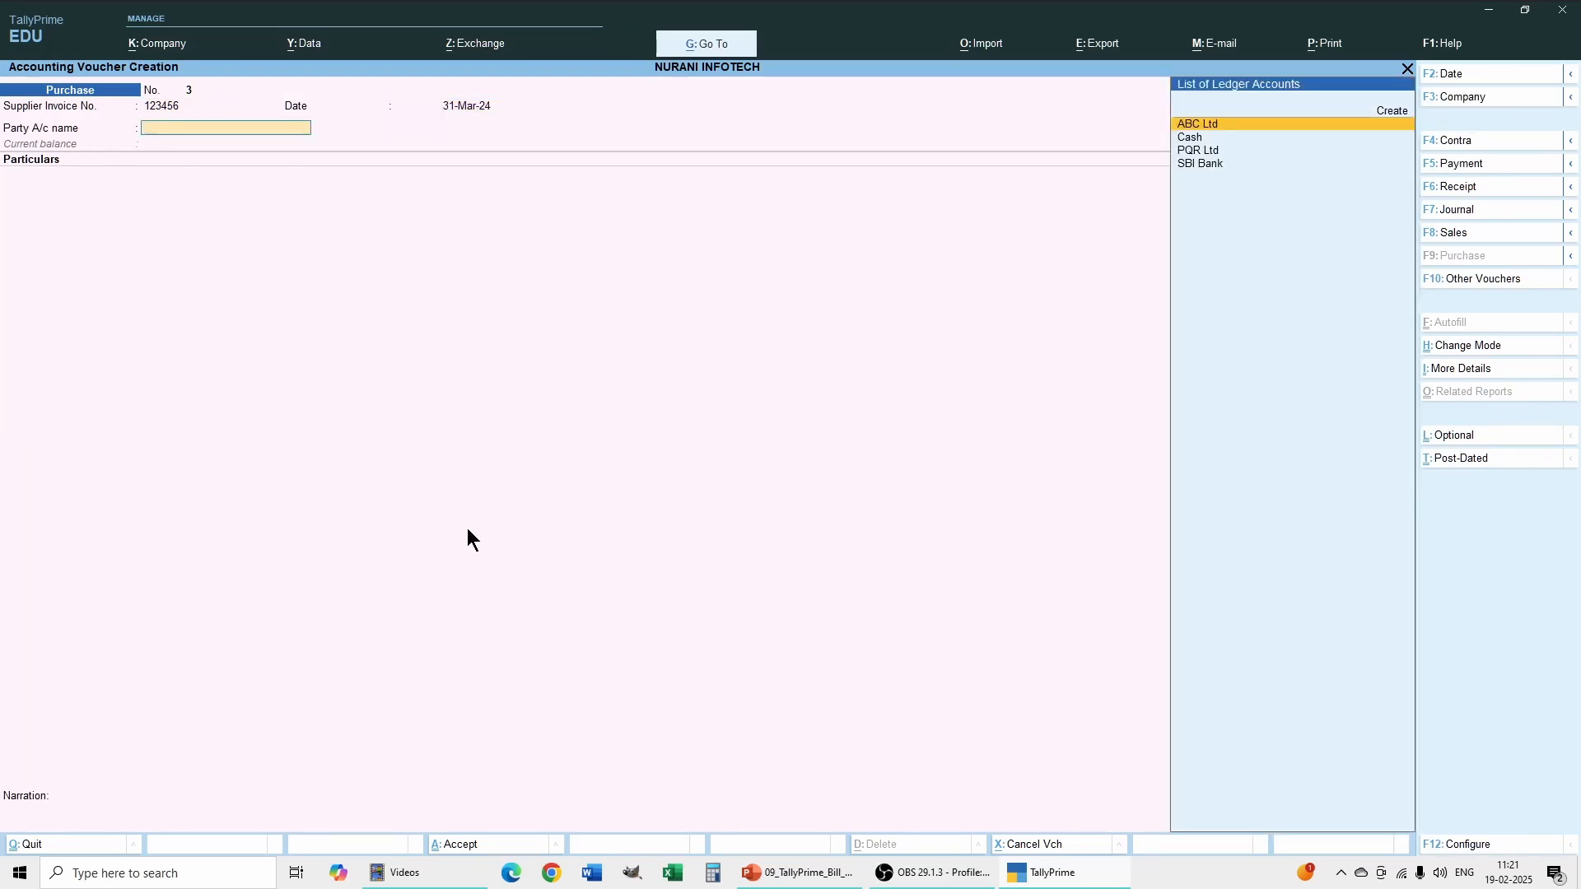
# Set the party account to ABC Ltd, keep the receipt note Not Applicable, and accept the remaining receipt and party details unchanged.
pyautogui.write('Abc')
pyautogui.press('Return')
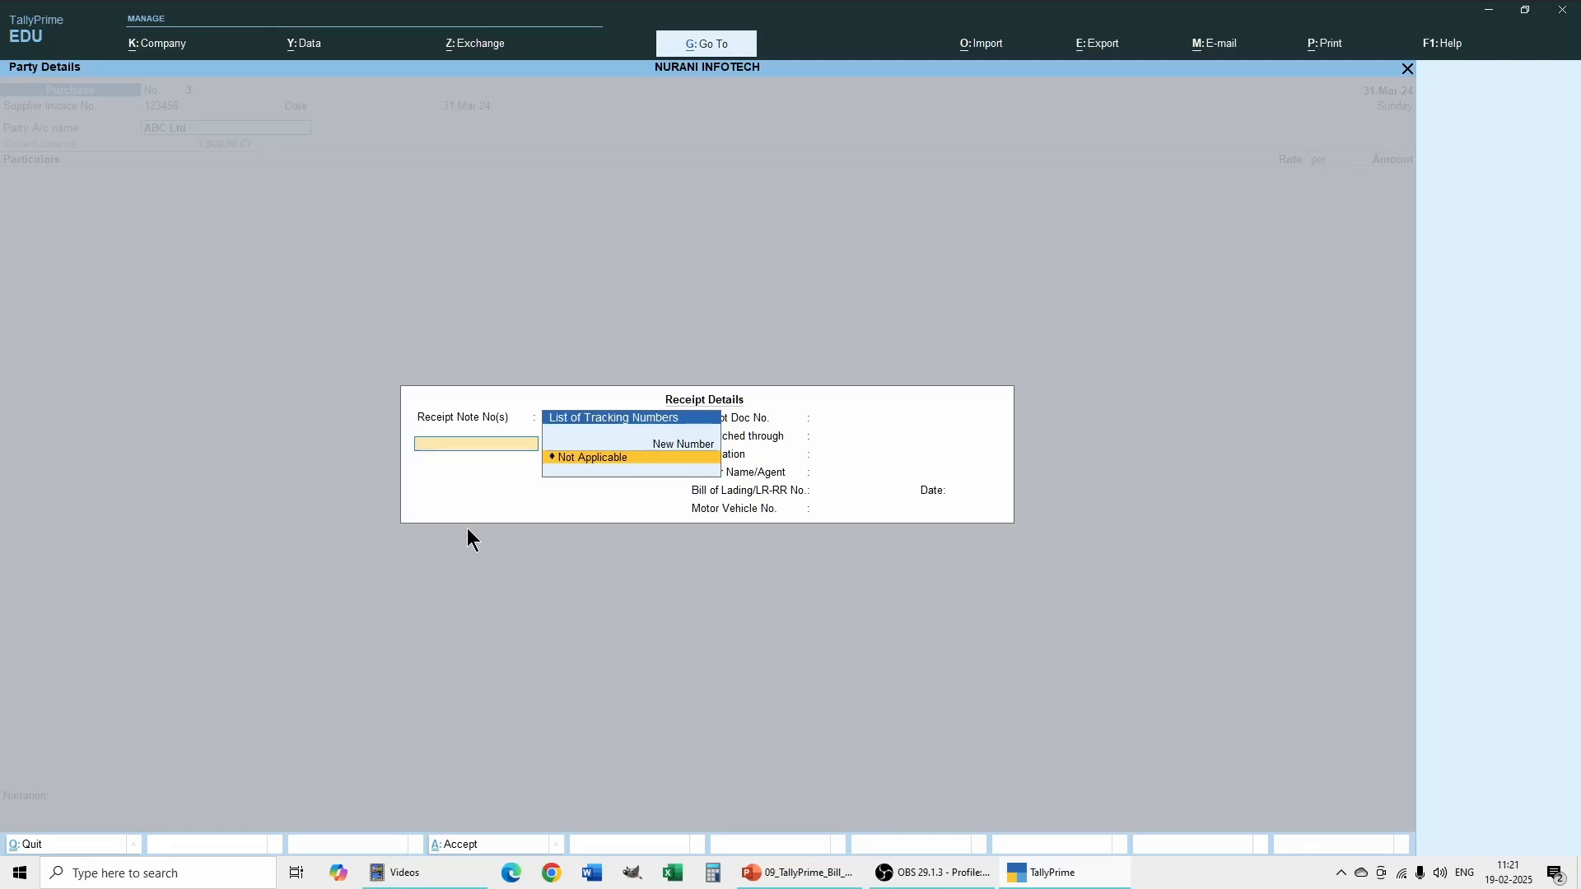
pyautogui.press('Return')
pyautogui.press('Return')
pyautogui.press('Return')
pyautogui.press('Return')
pyautogui.press('Return')
pyautogui.press('Return')
pyautogui.press('Return')
pyautogui.press('Return')
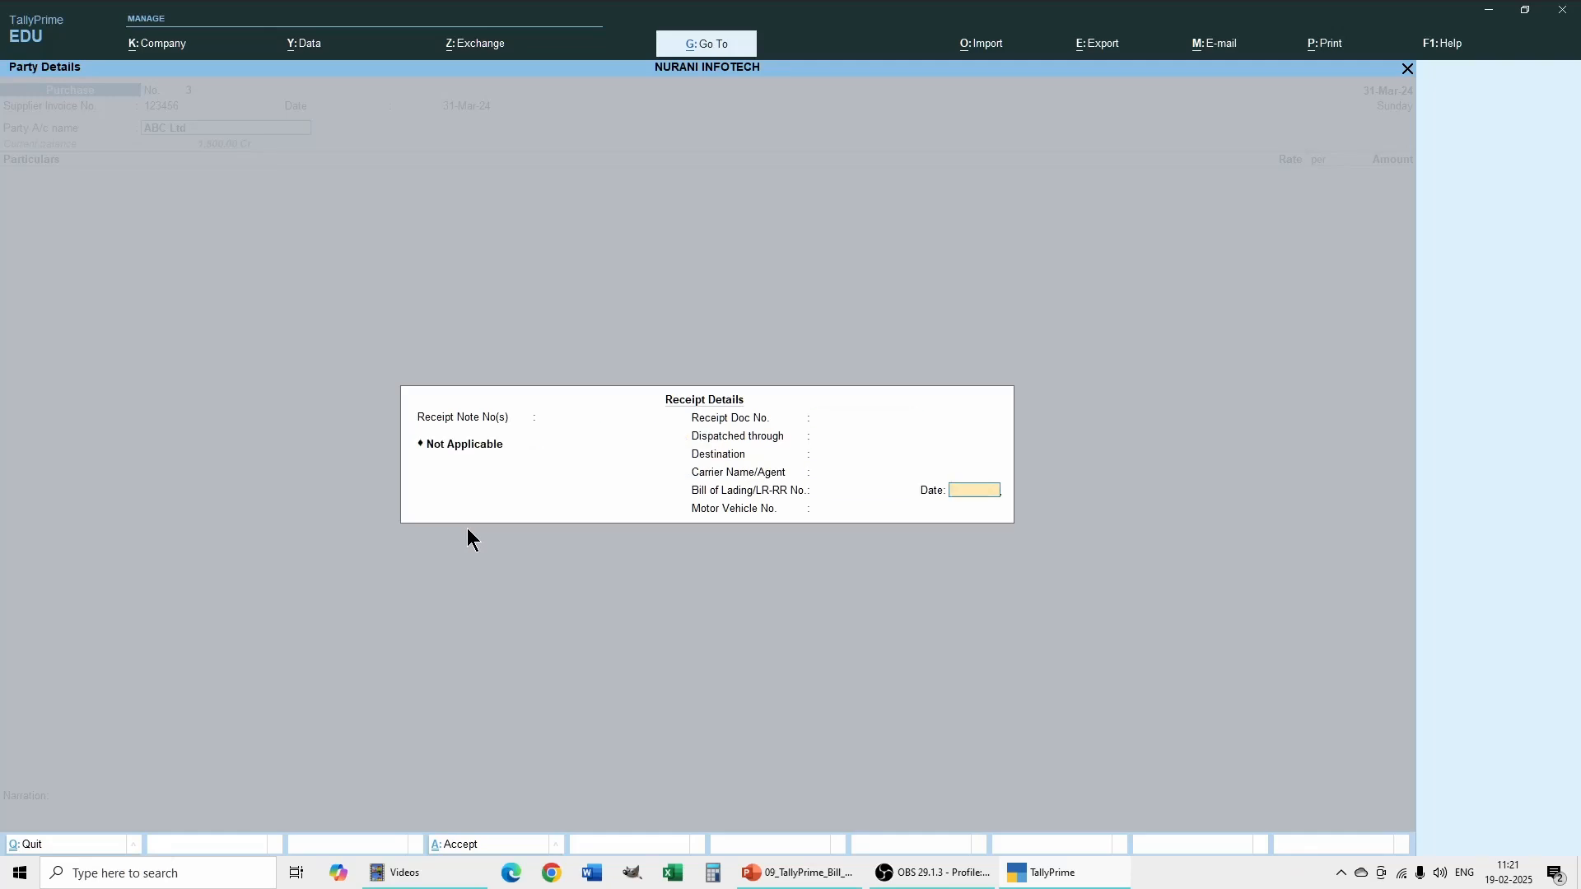
pyautogui.press('Return')
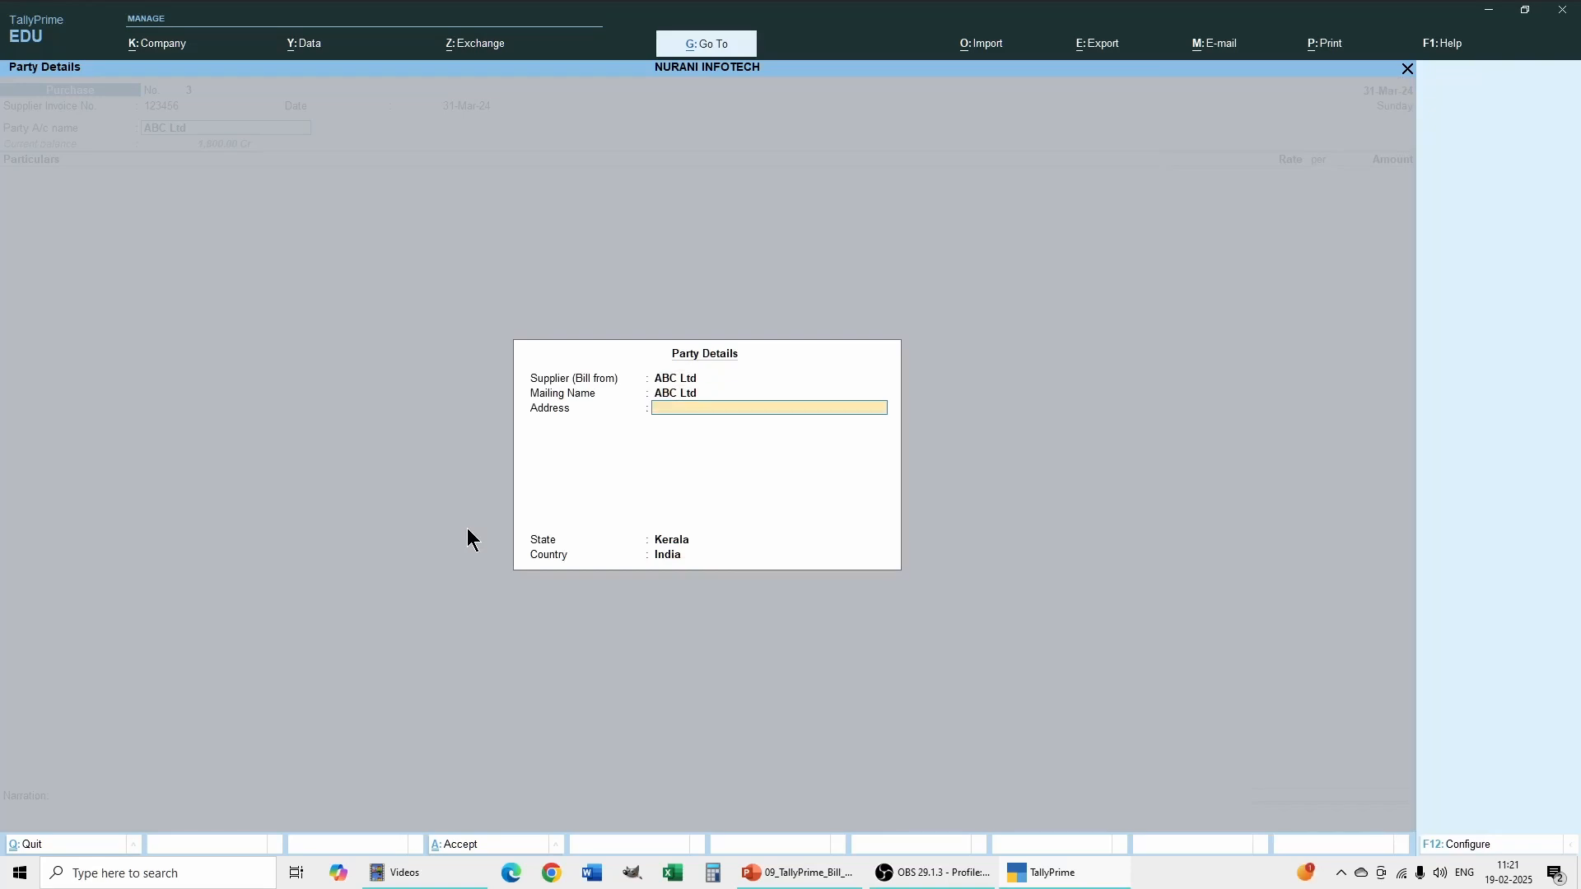
pyautogui.press('Return')
pyautogui.press('Return')
pyautogui.press('Return')
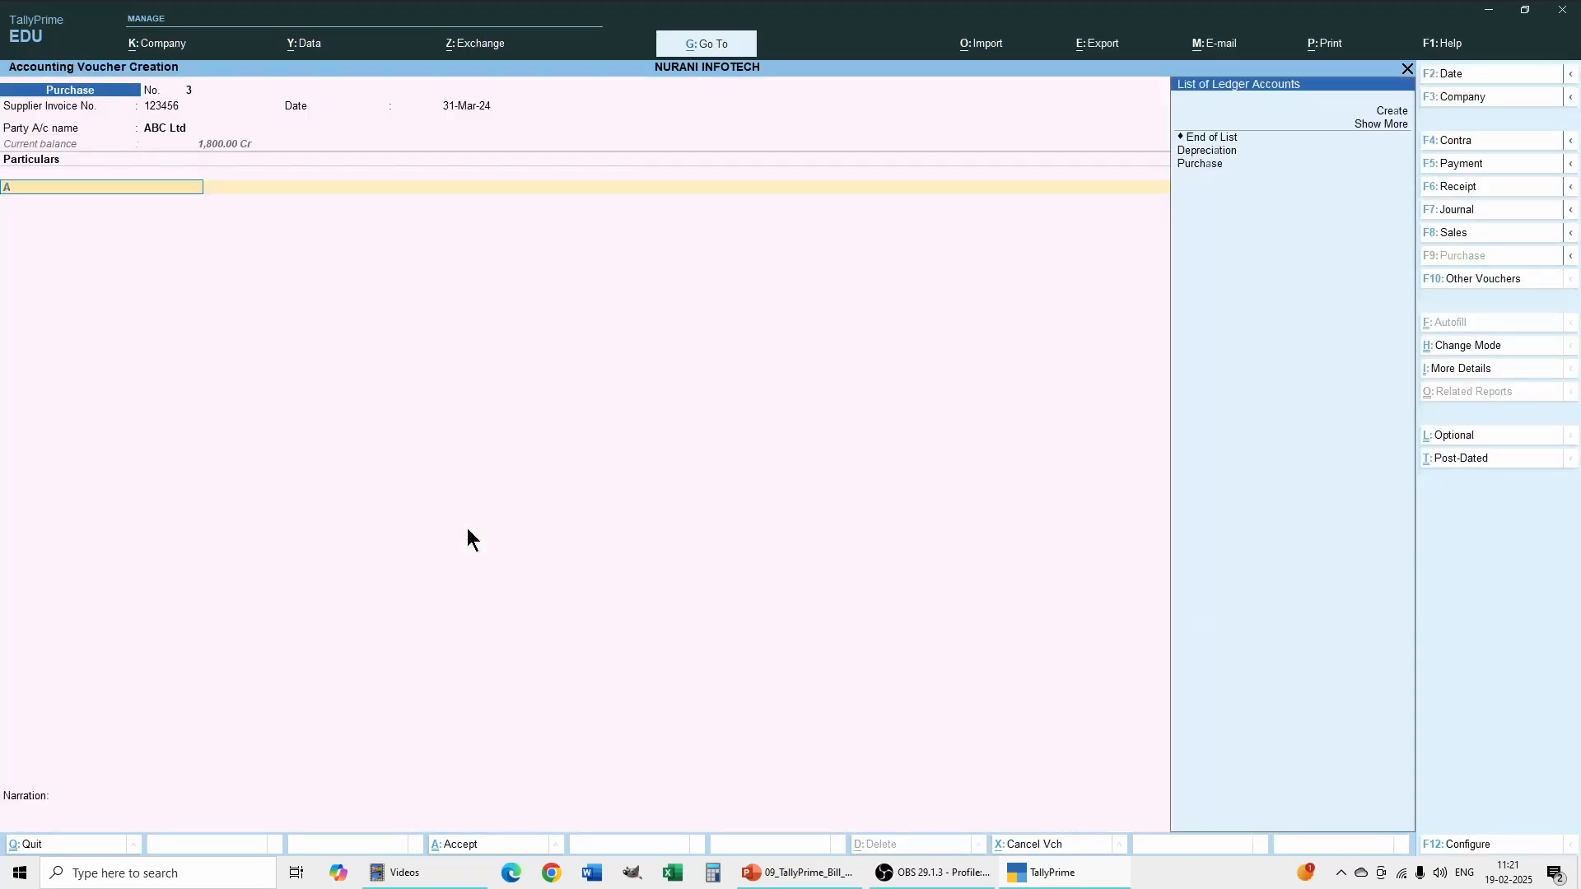
# Change the purchase voucher's mode to Item Invoice.
pyautogui.write('As')
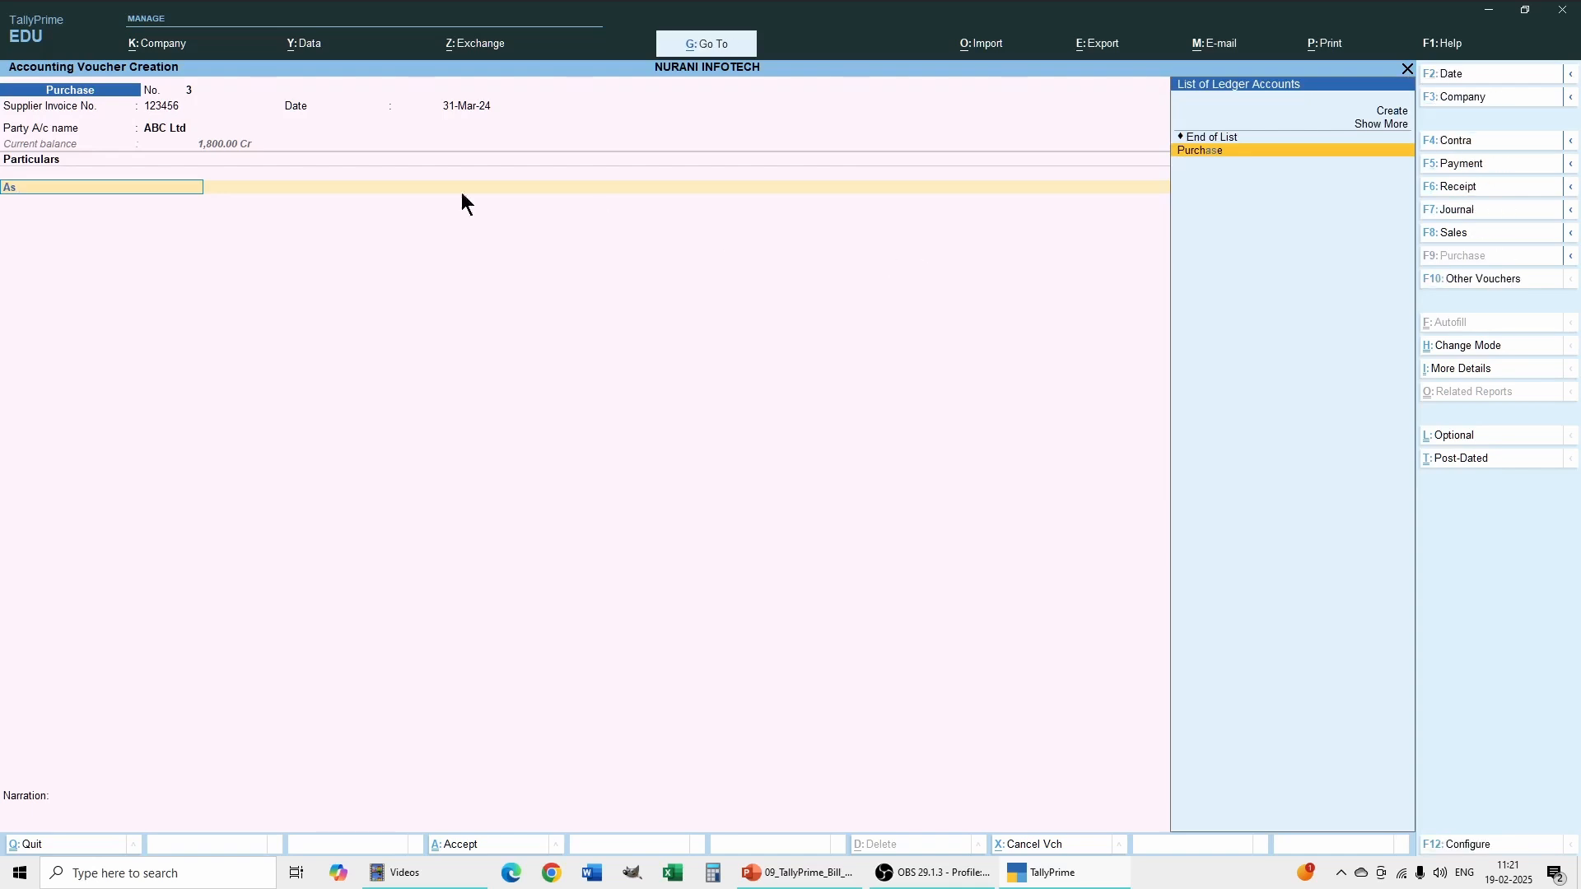
pyautogui.click(1480, 348)
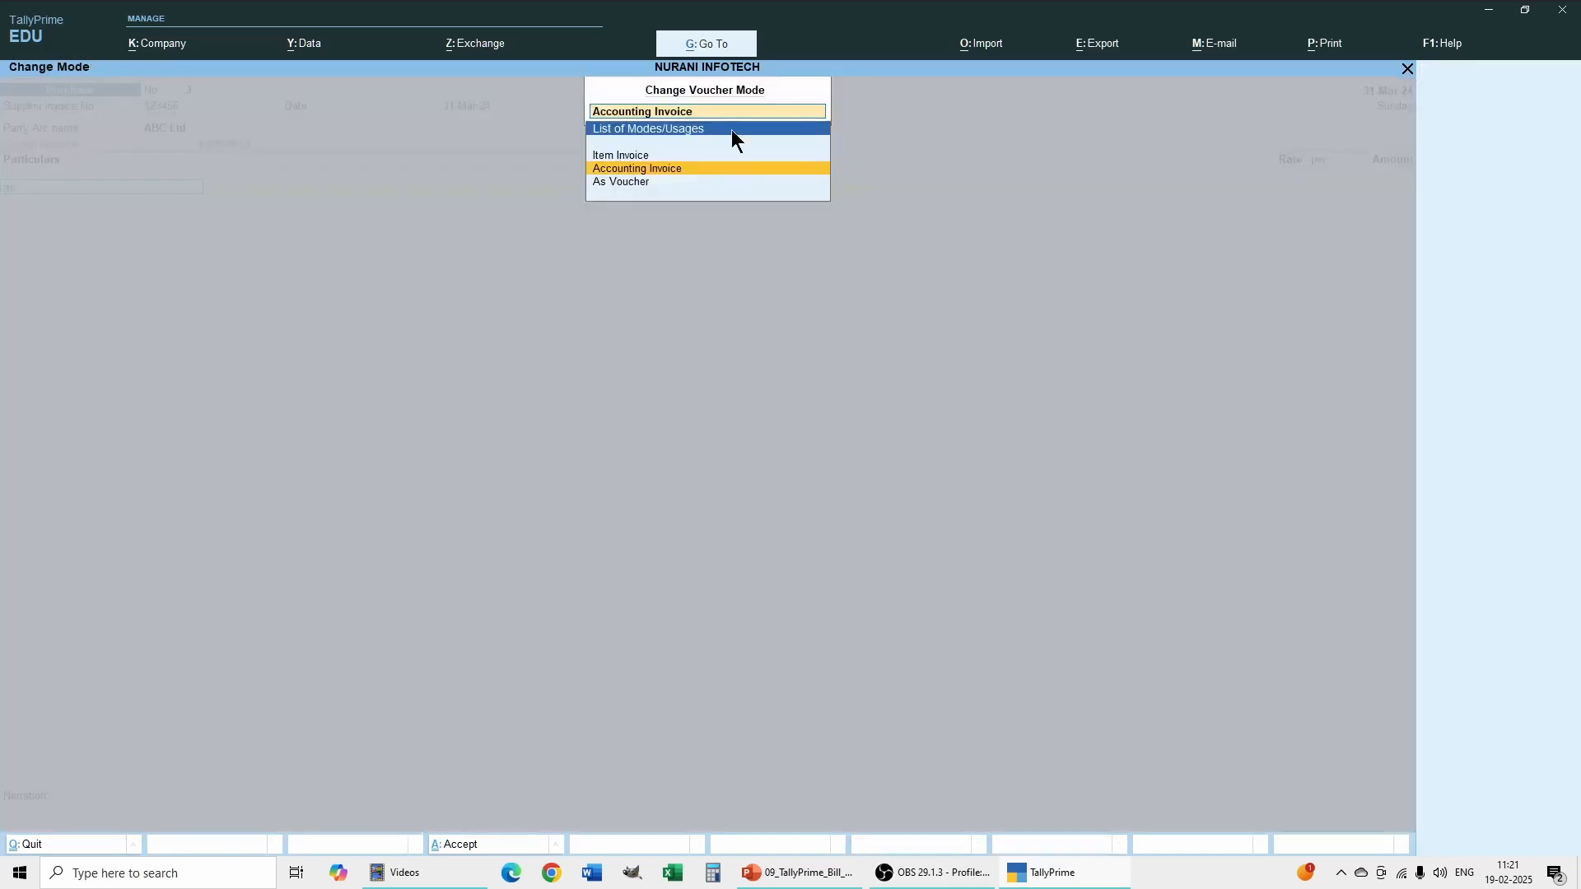
pyautogui.click(638, 156)
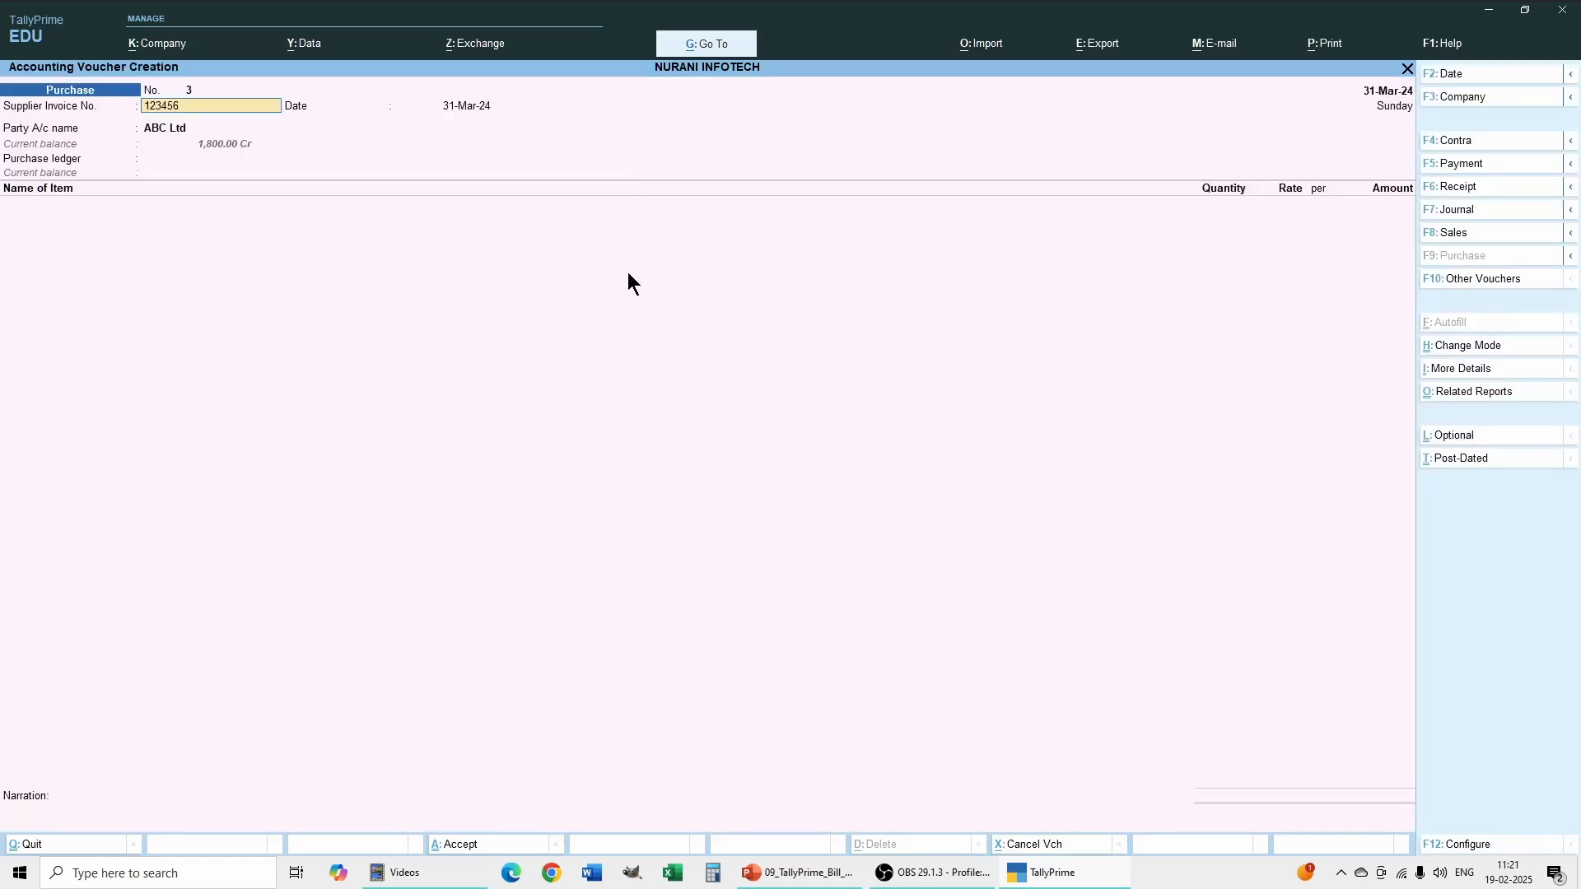
# Keep the invoice details and ABC Ltd's receipt and party details, and select Purchase as the purchase ledger.
pyautogui.press('Return')
pyautogui.press('Return')
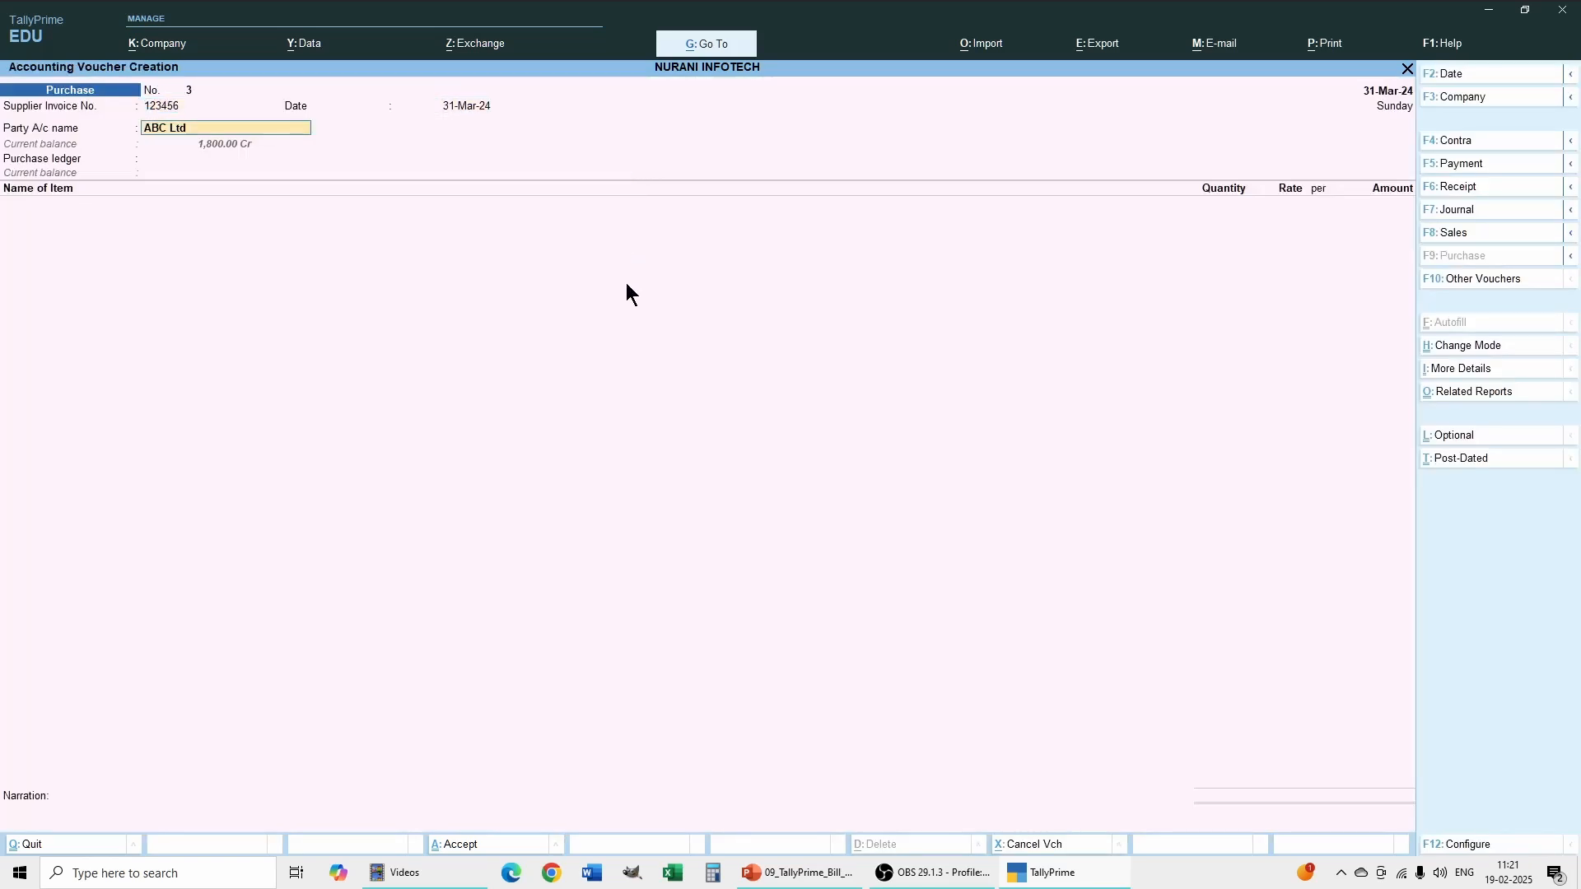
pyautogui.press('Return')
pyautogui.press('Return')
pyautogui.press('Return')
pyautogui.press('Return')
pyautogui.press('Return')
pyautogui.press('Return')
pyautogui.press('Return')
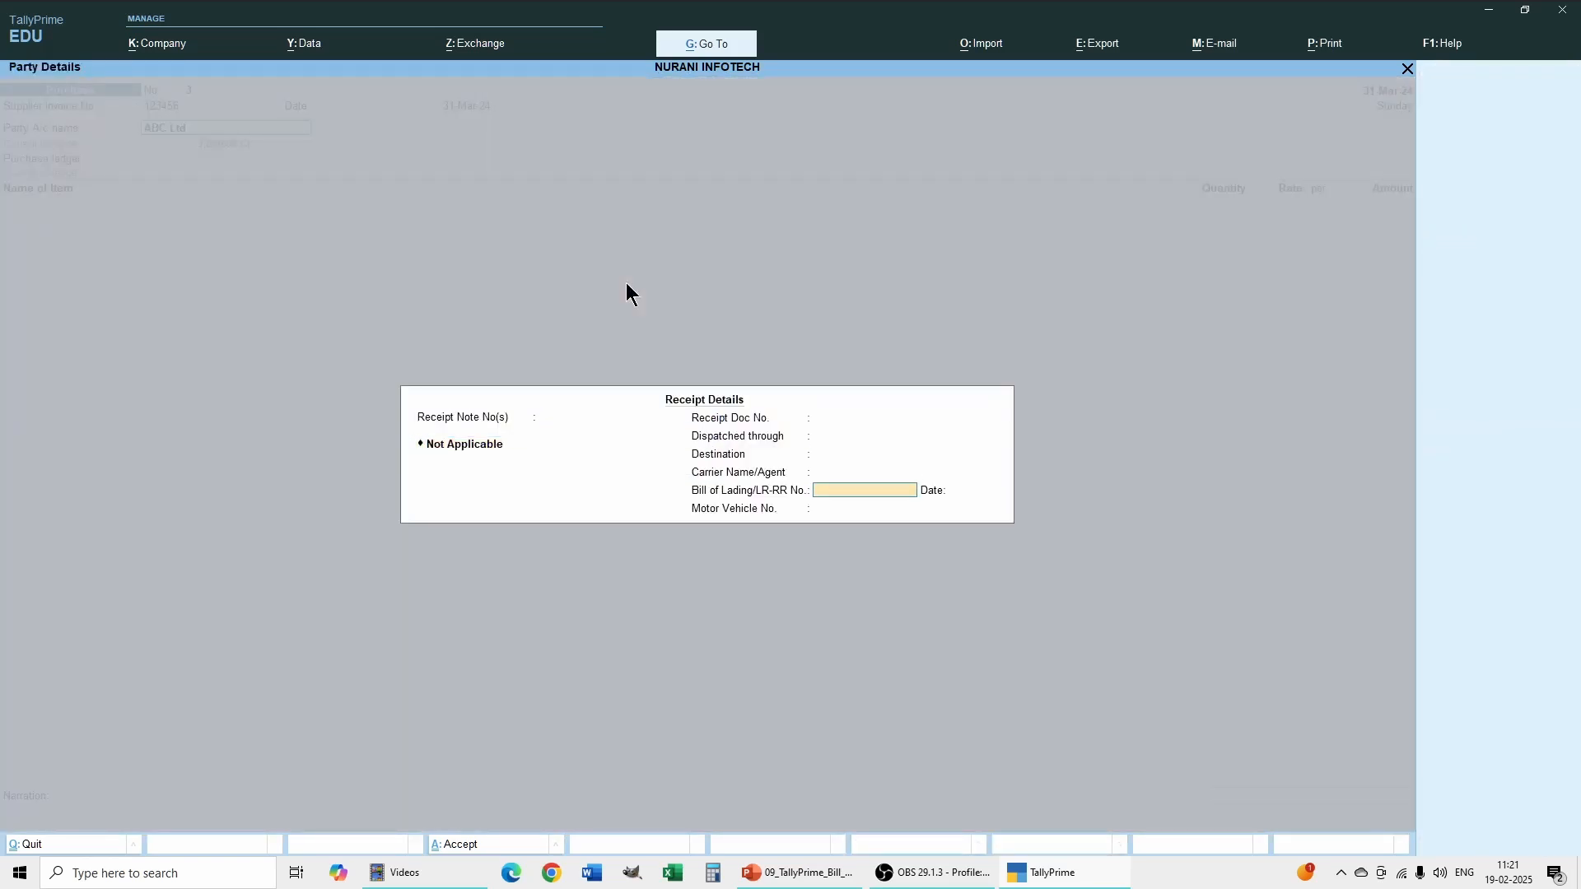
pyautogui.press('Return')
pyautogui.press('Return')
pyautogui.press('Return')
pyautogui.press('Return')
pyautogui.press('Return')
pyautogui.press('Return')
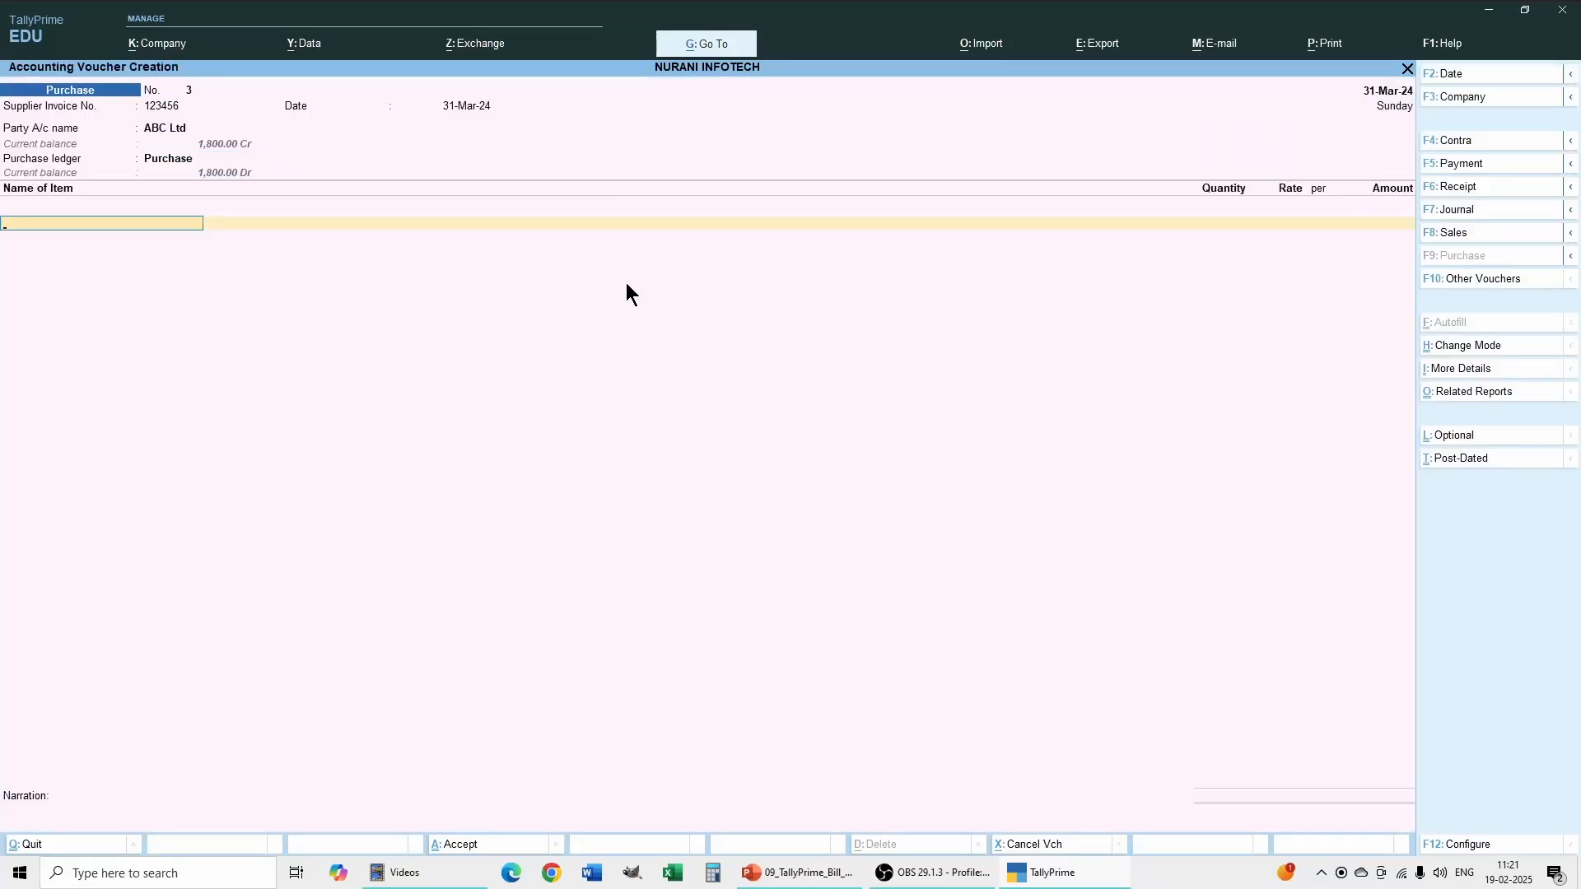
# Add Basmathi Rice to the voucher with tracking and order numbers Not Applicable, and allocate it to the Main Location godown.
pyautogui.write('Bas')
pyautogui.press('Return')
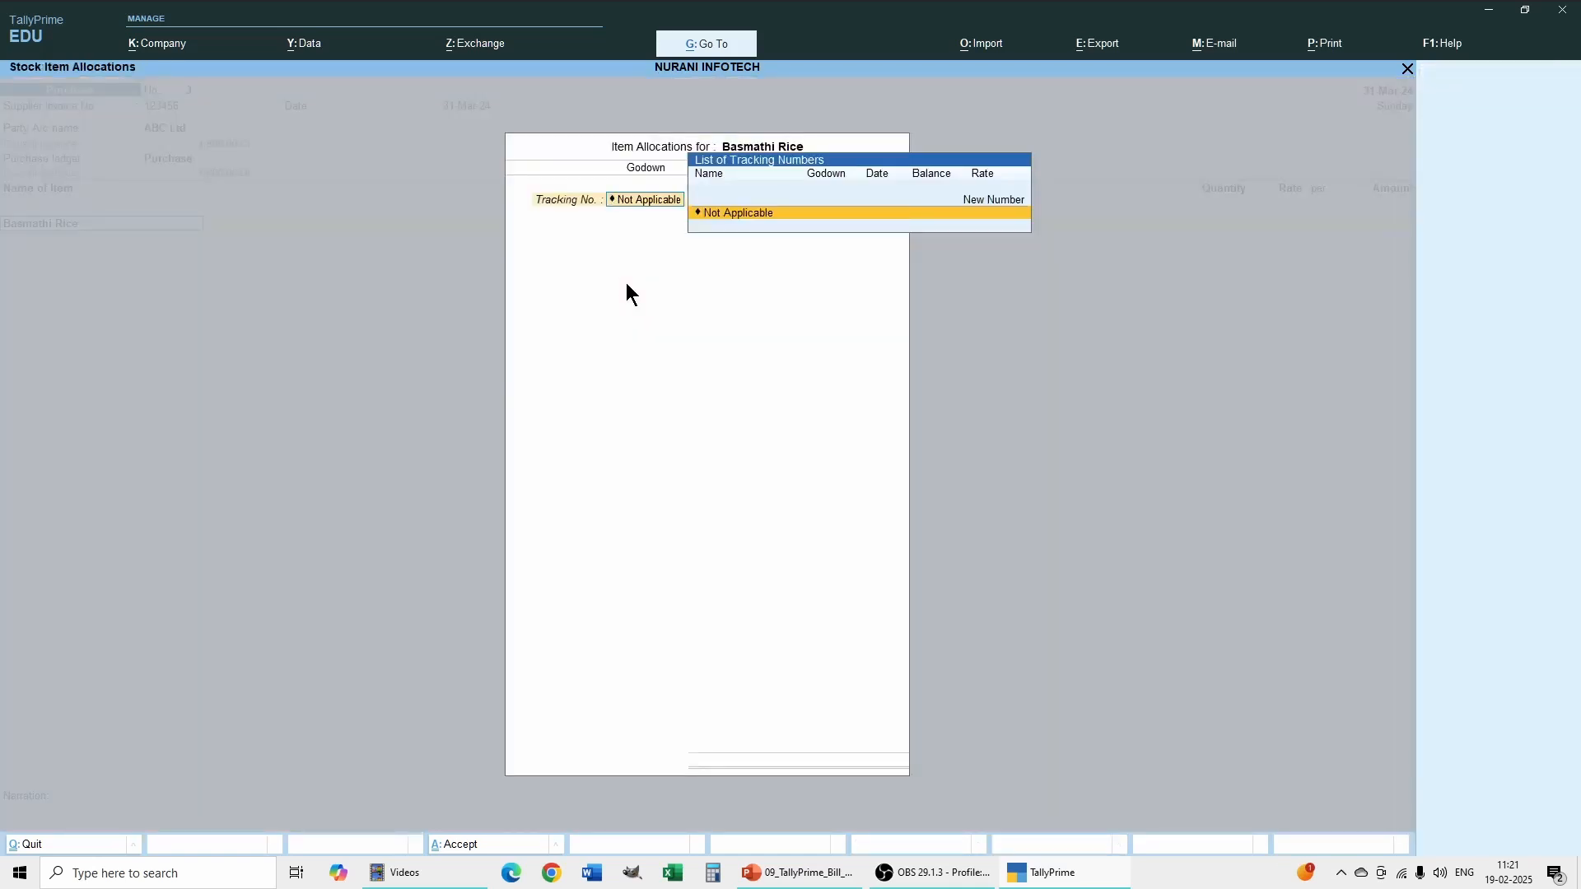
pyautogui.press('Return')
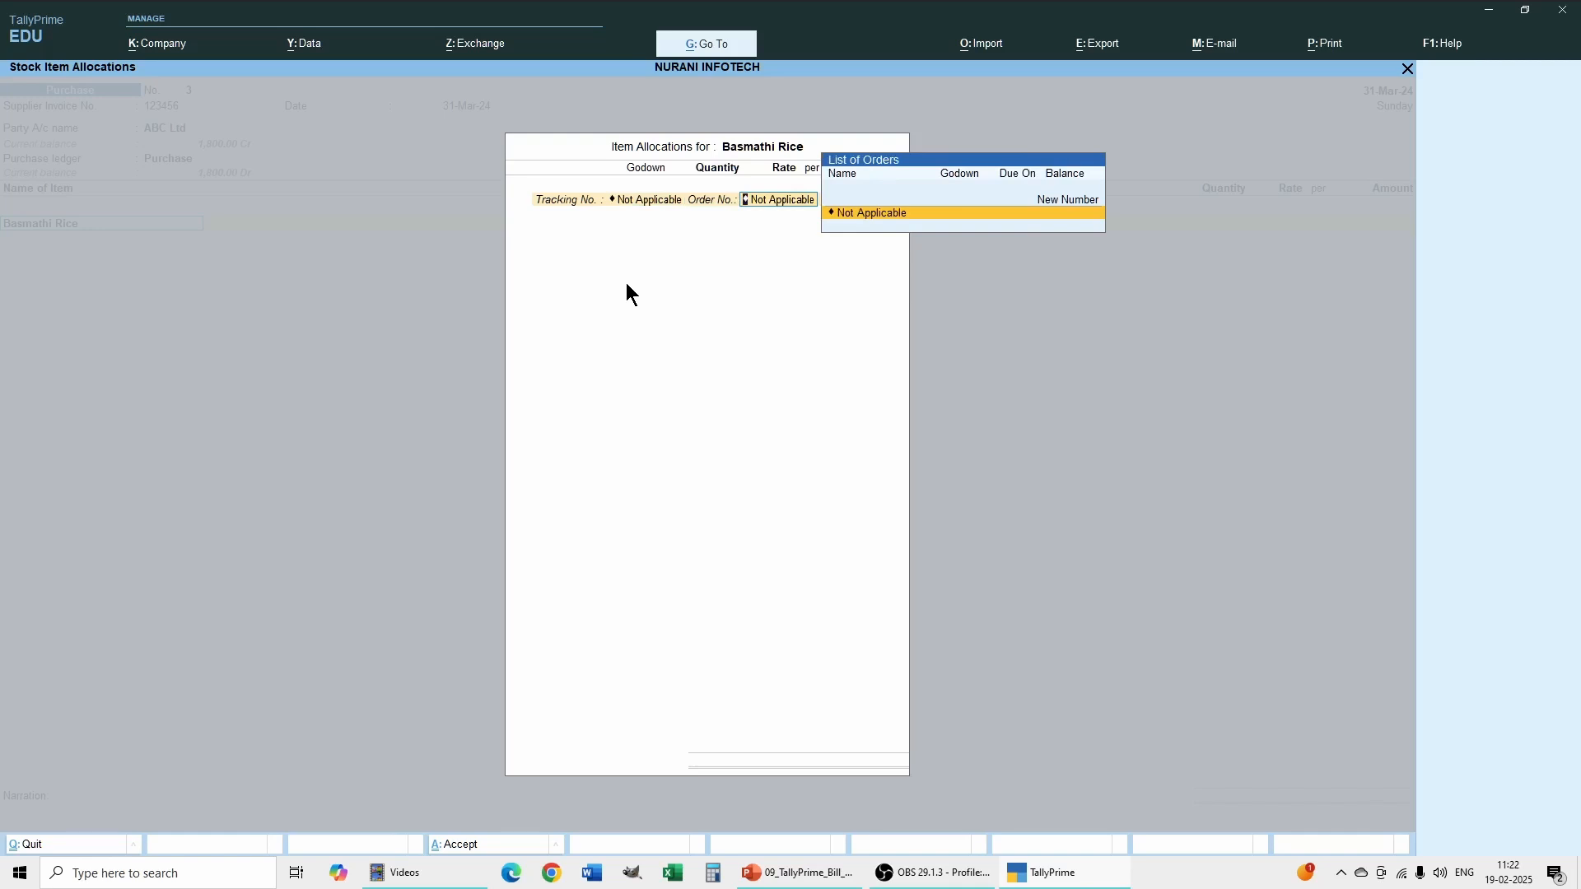
pyautogui.press('Return')
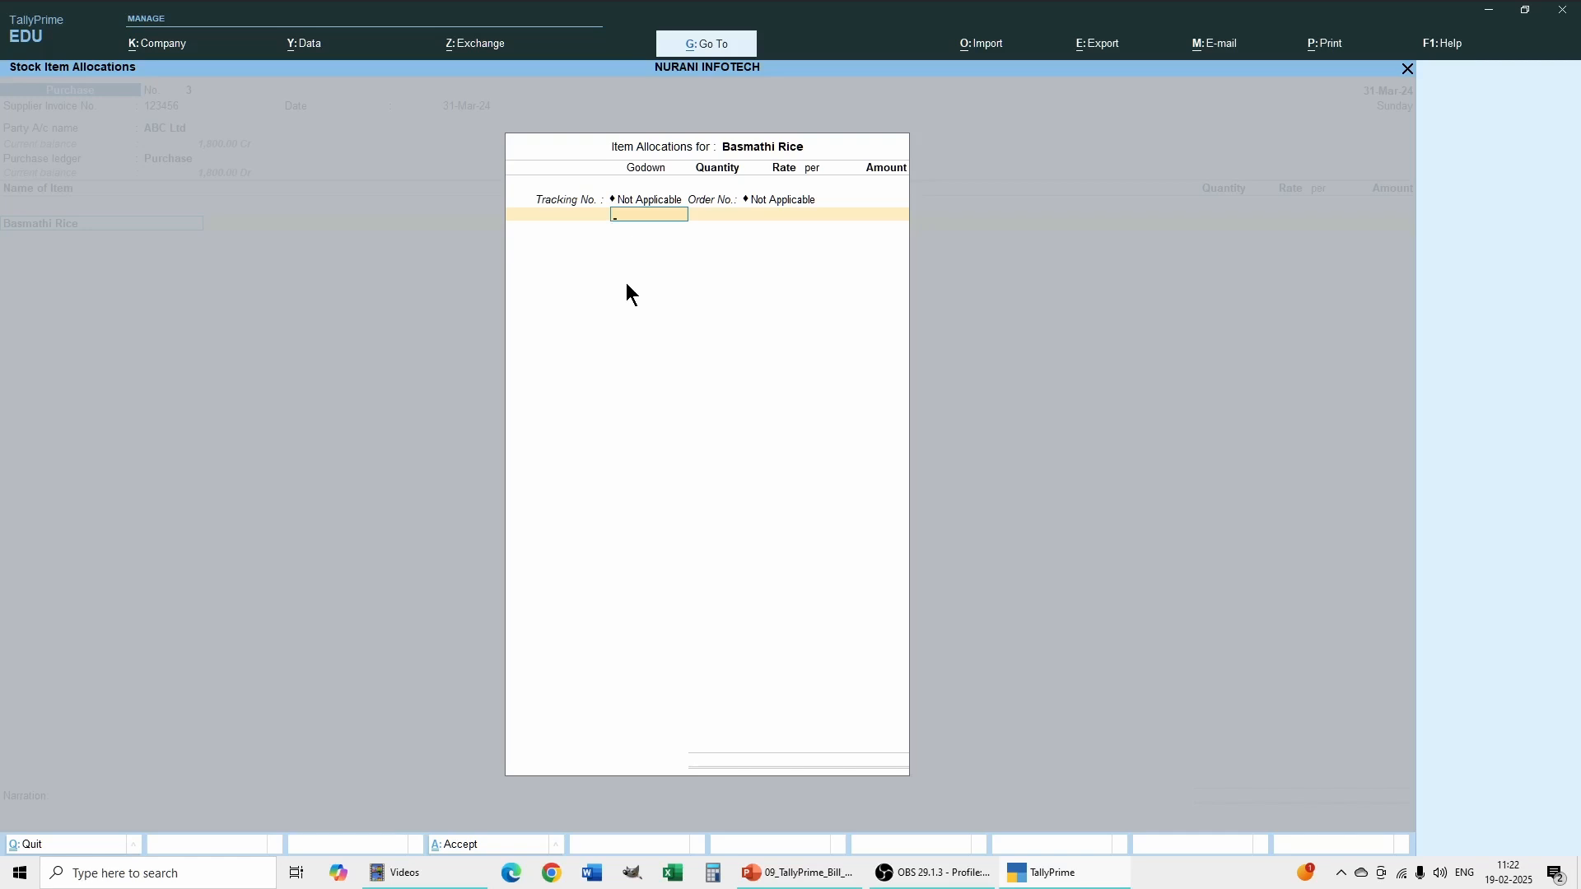
pyautogui.write('Main')
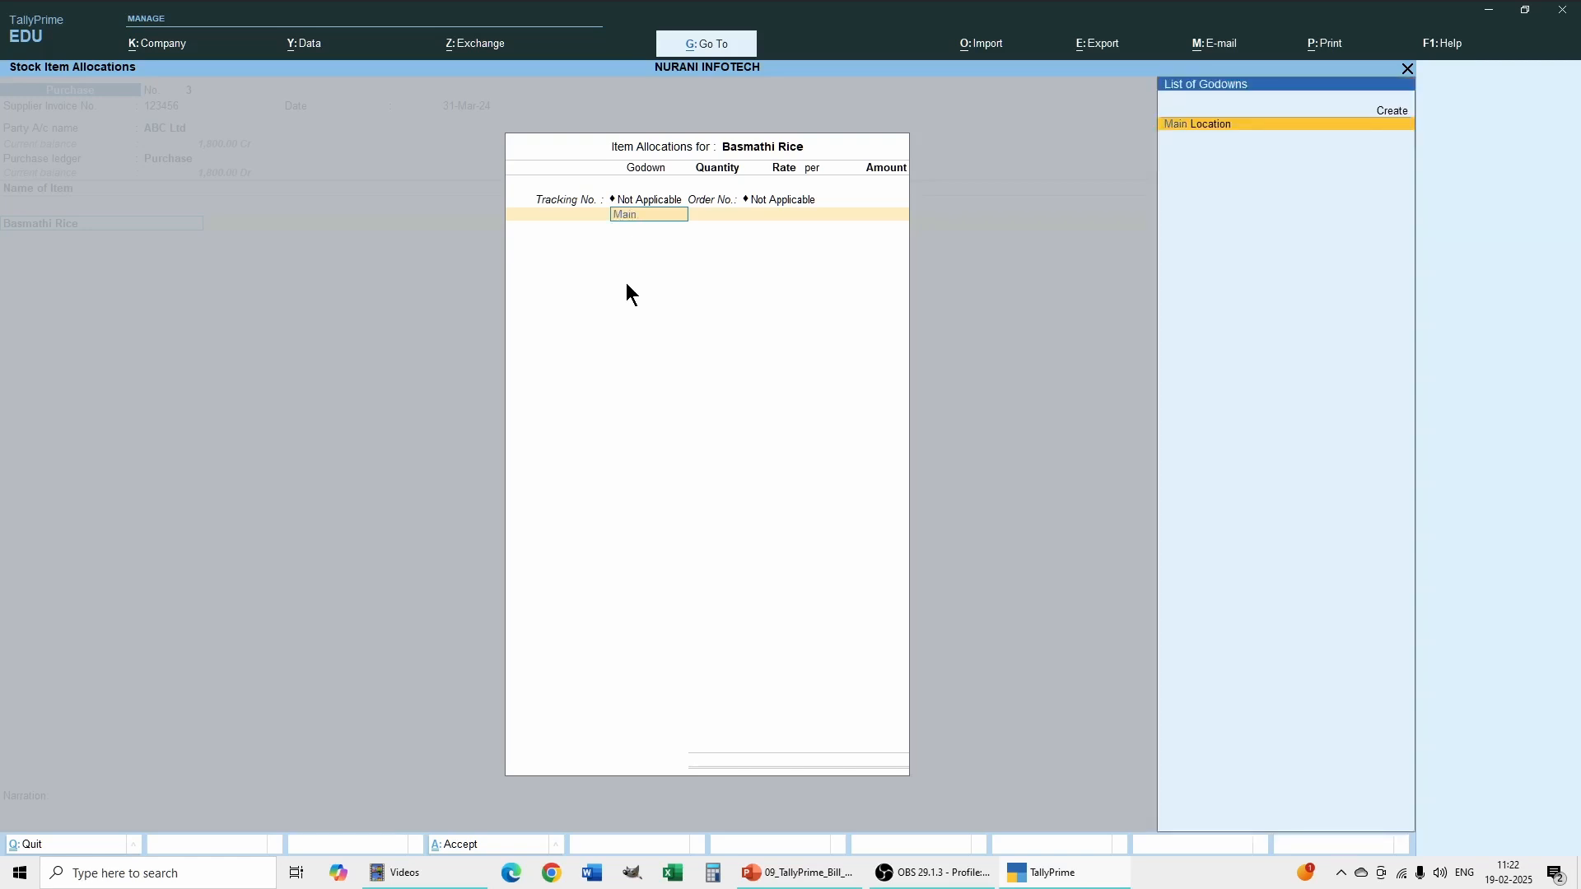
pyautogui.press('Return')
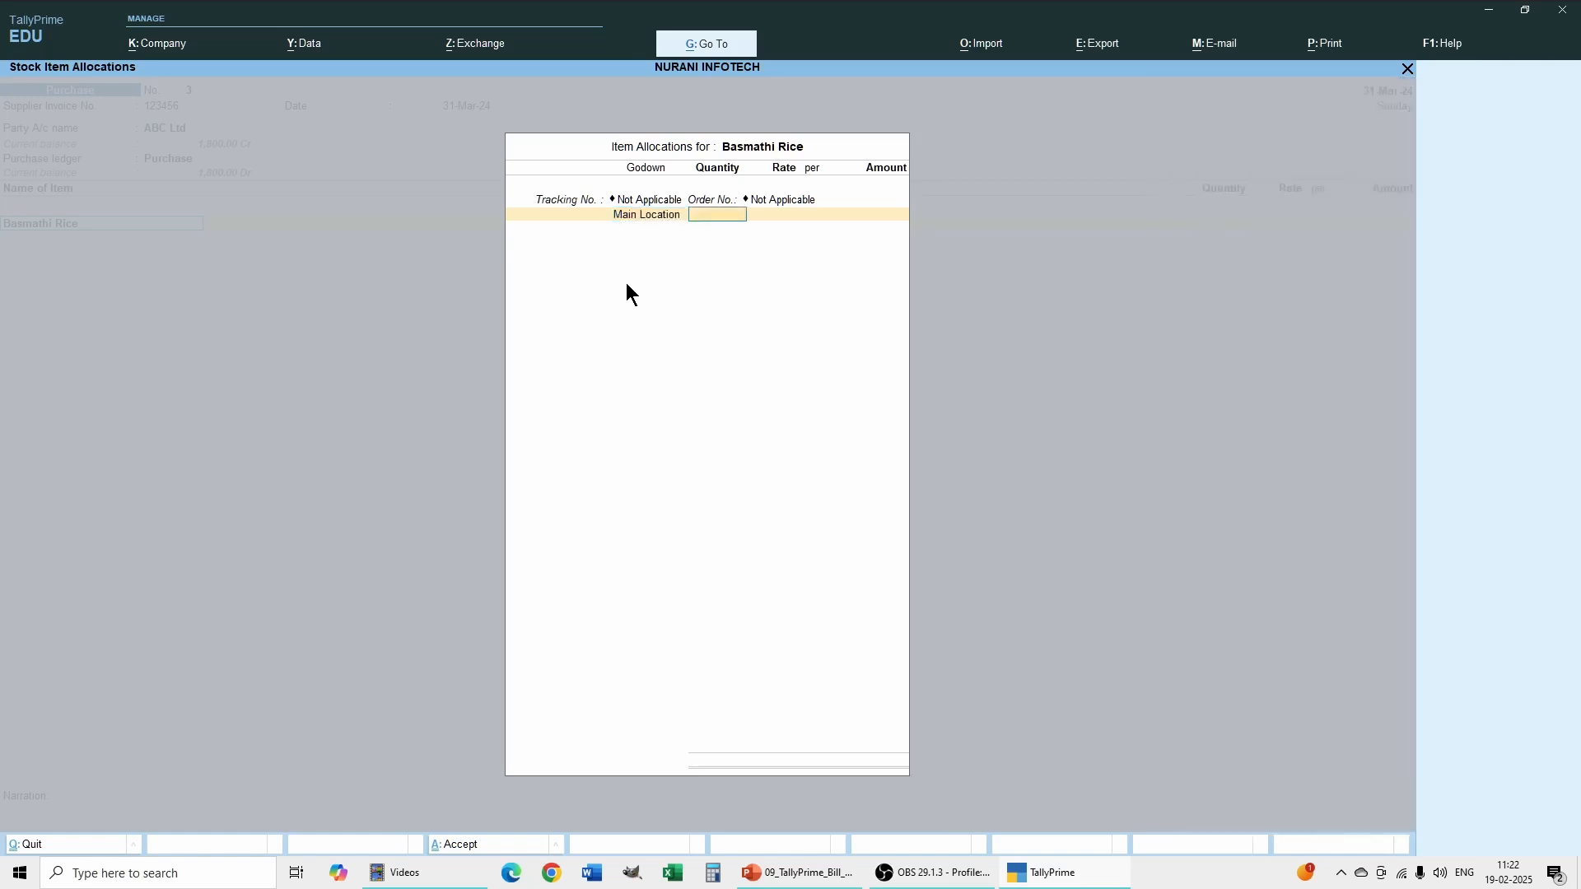
# Set the Basmathi Rice quantity to 100 Kg at a rate of 30 per Kg and finish the item allocation.
pyautogui.write('100')
pyautogui.press('Return')
pyautogui.write('30')
pyautogui.press('Return')
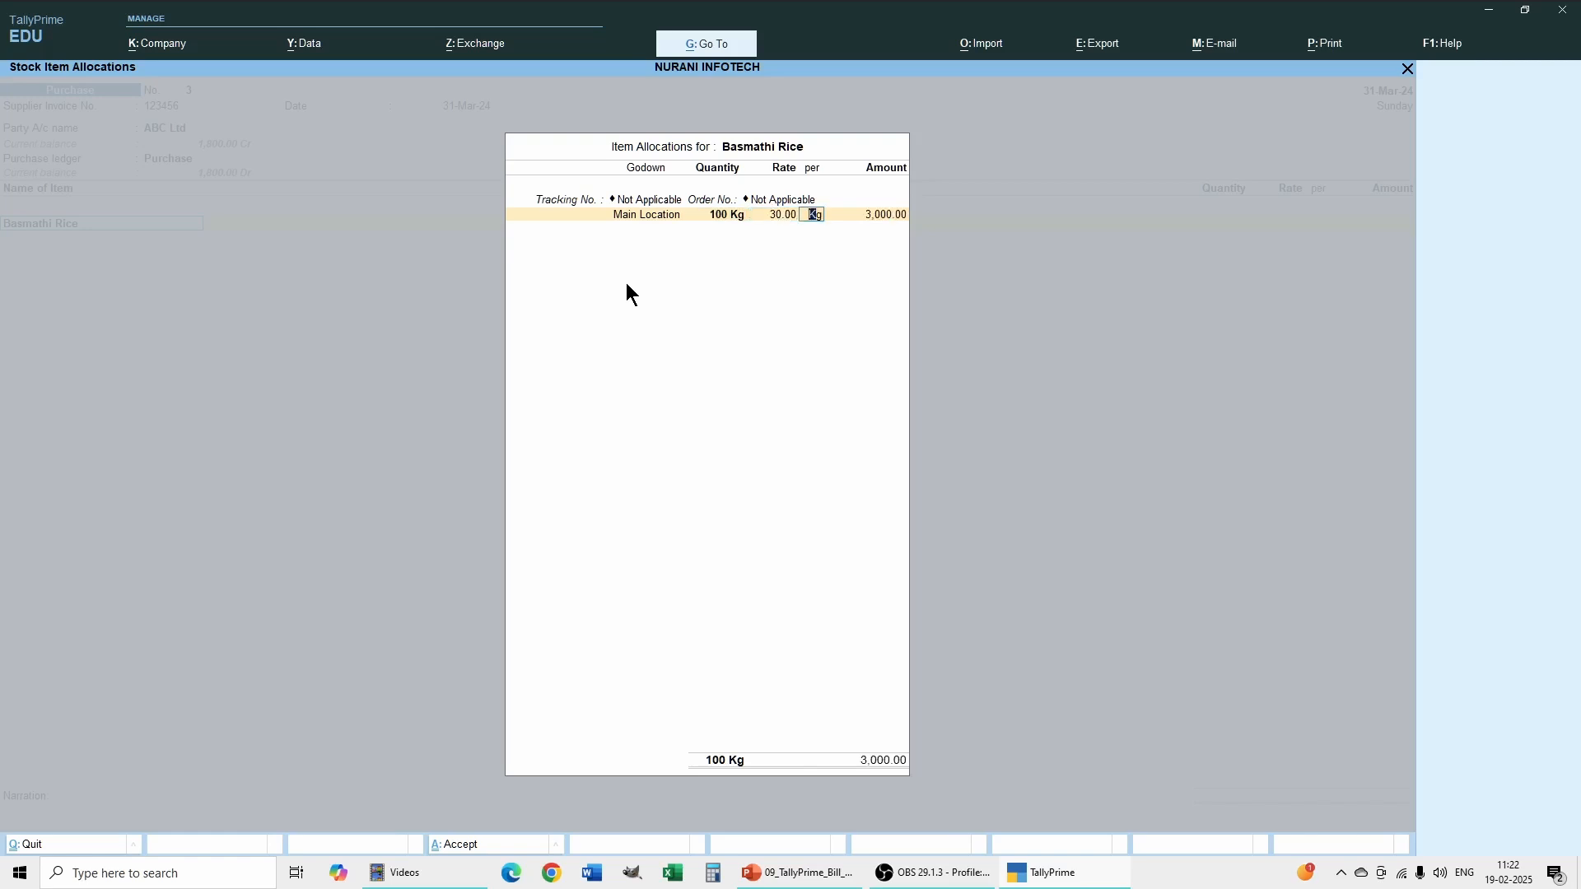
pyautogui.press('Return')
pyautogui.press('Return')
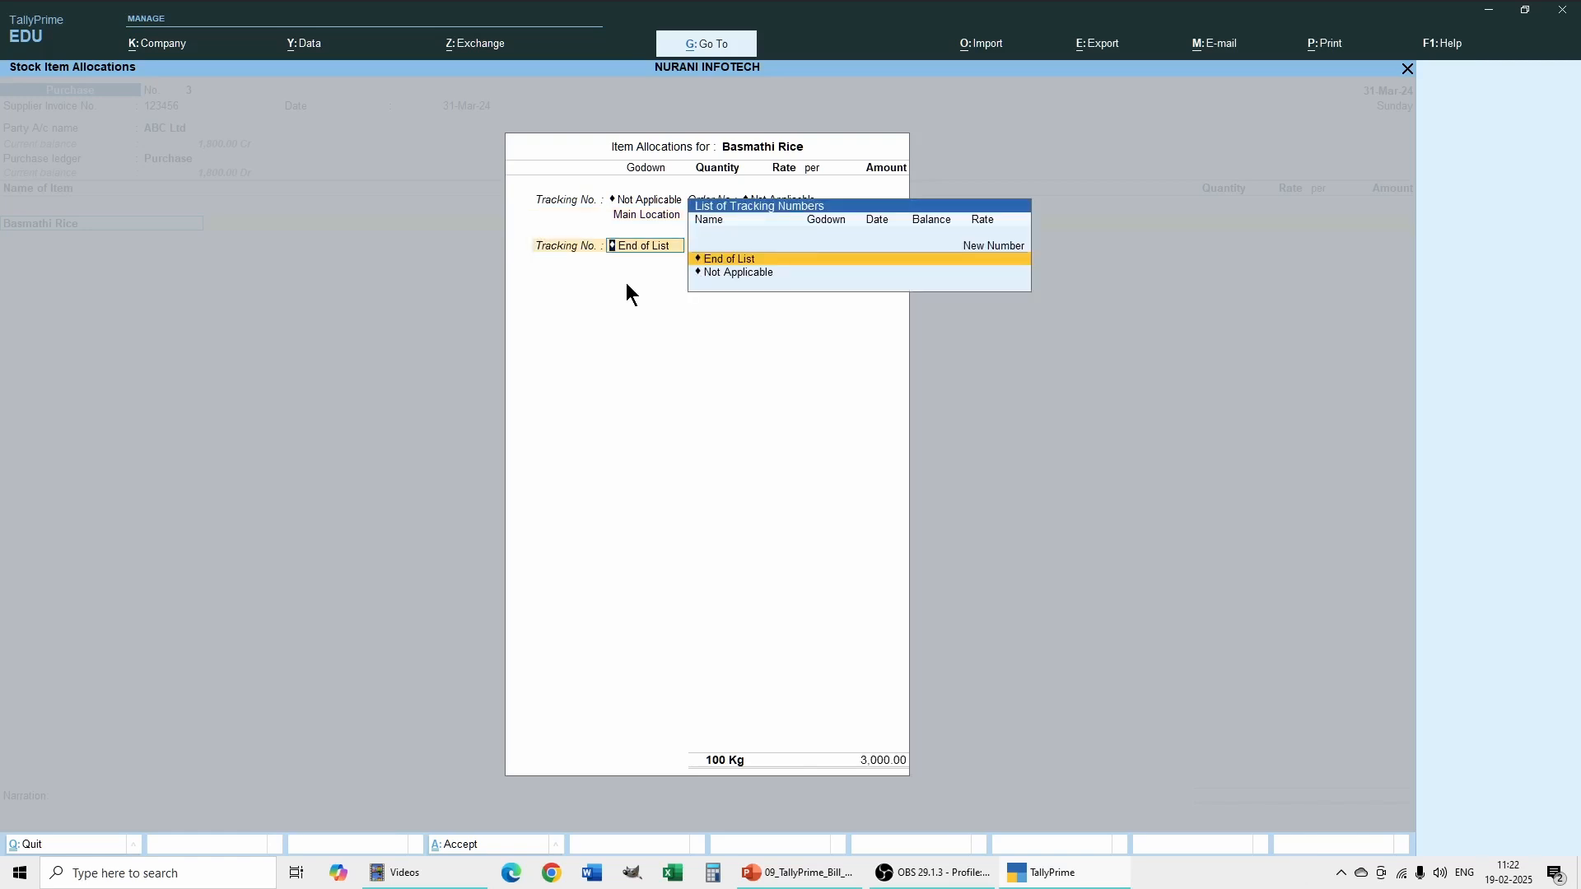
pyautogui.press('Return')
pyautogui.press('Return')
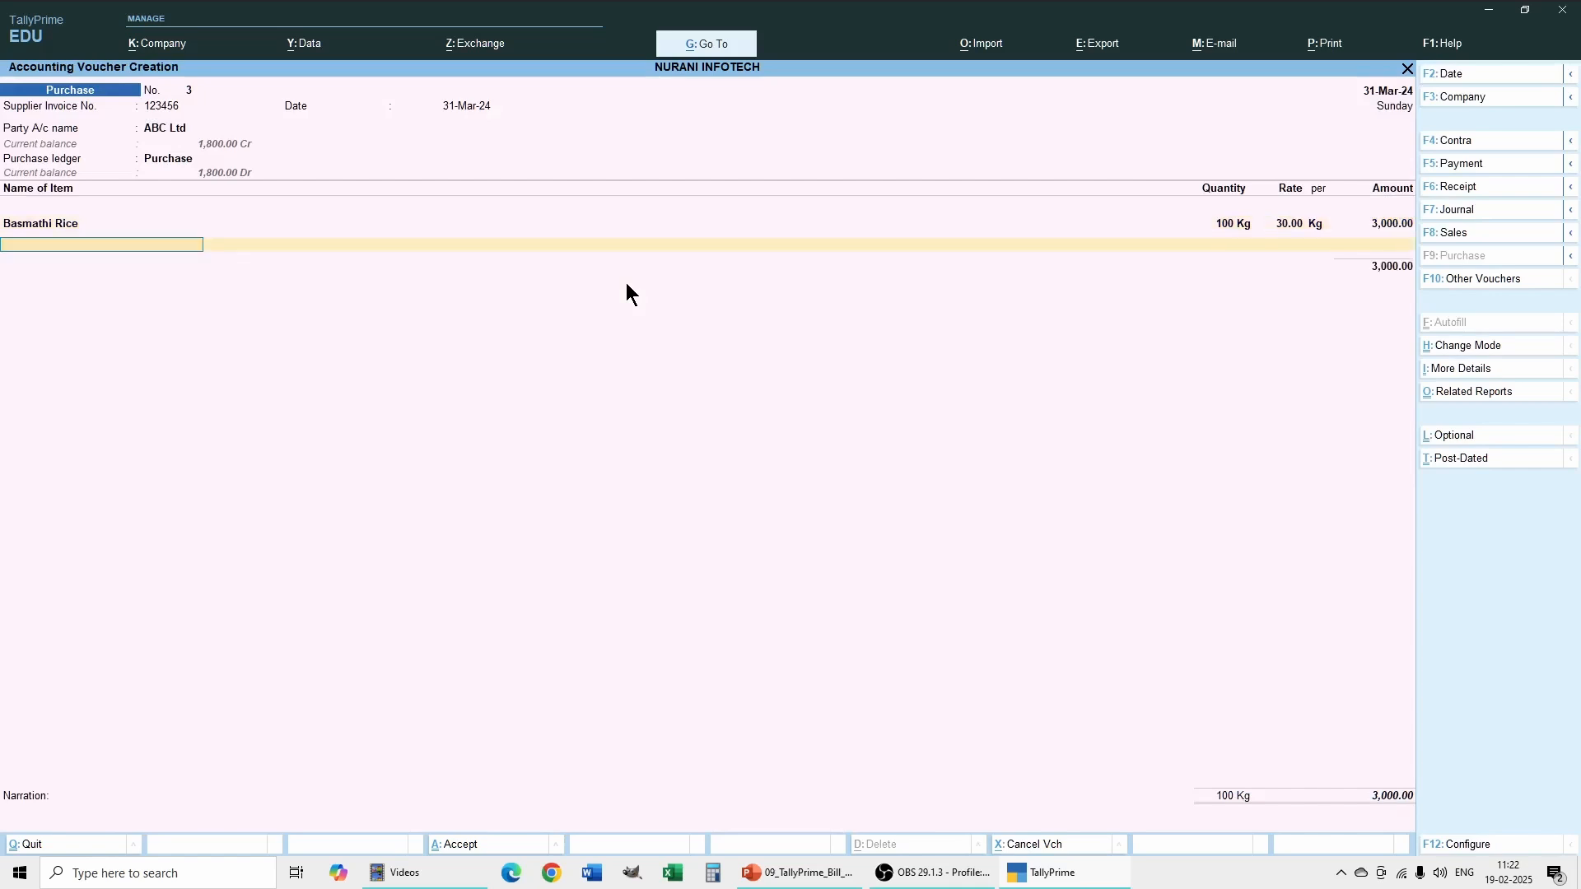
# End the item list, record ABC Ltd's 3,000.00 bill as New Ref 123456 without credit days, and save the purchase voucher.
pyautogui.press('Return')
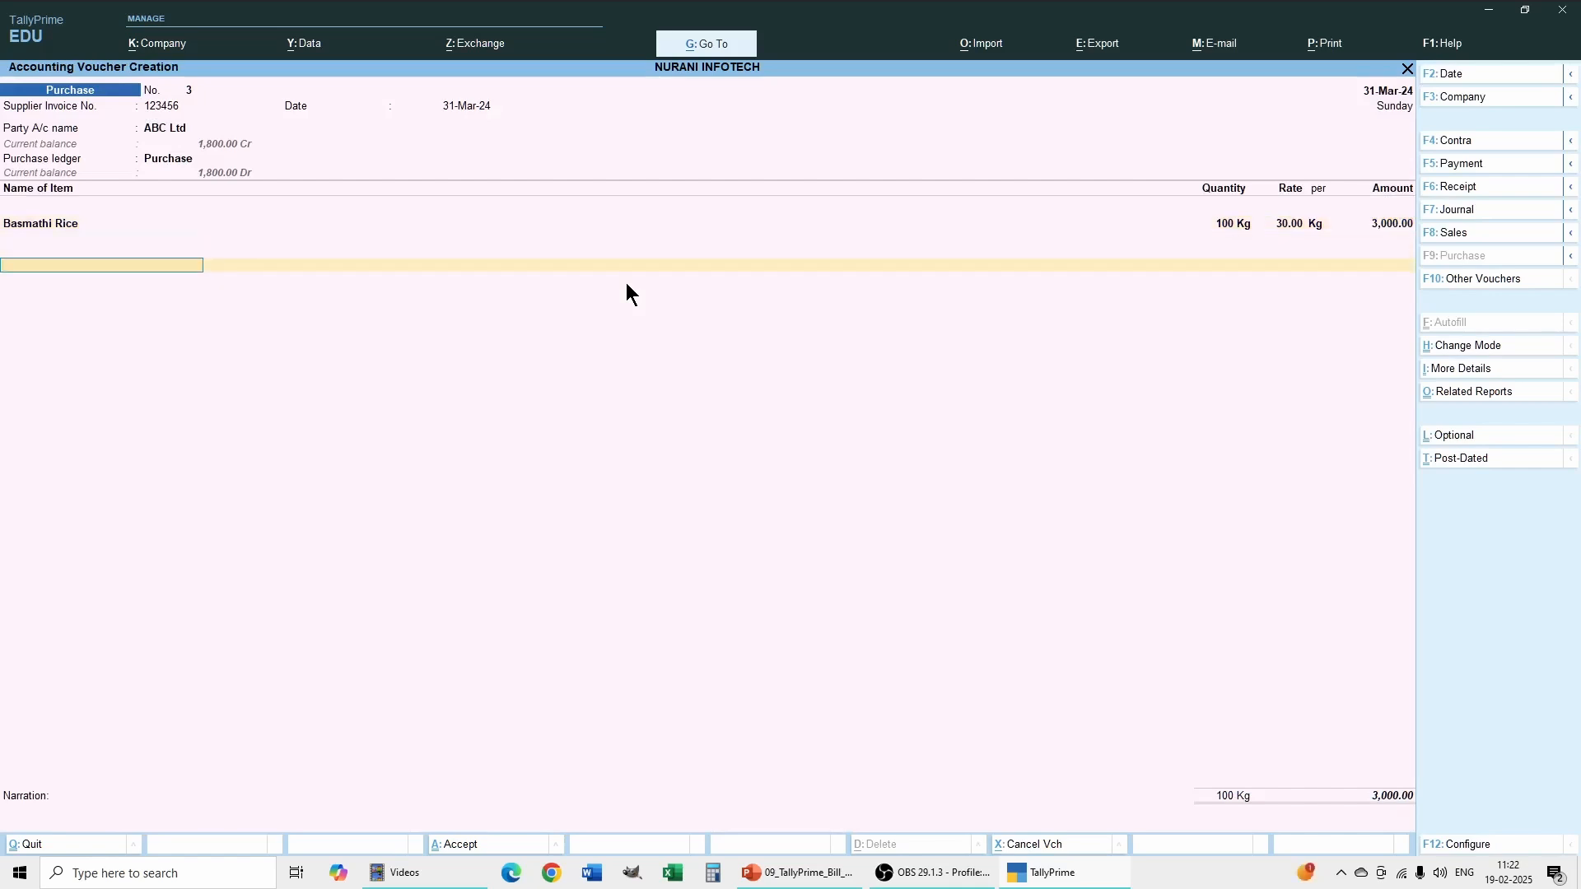
pyautogui.press('Return')
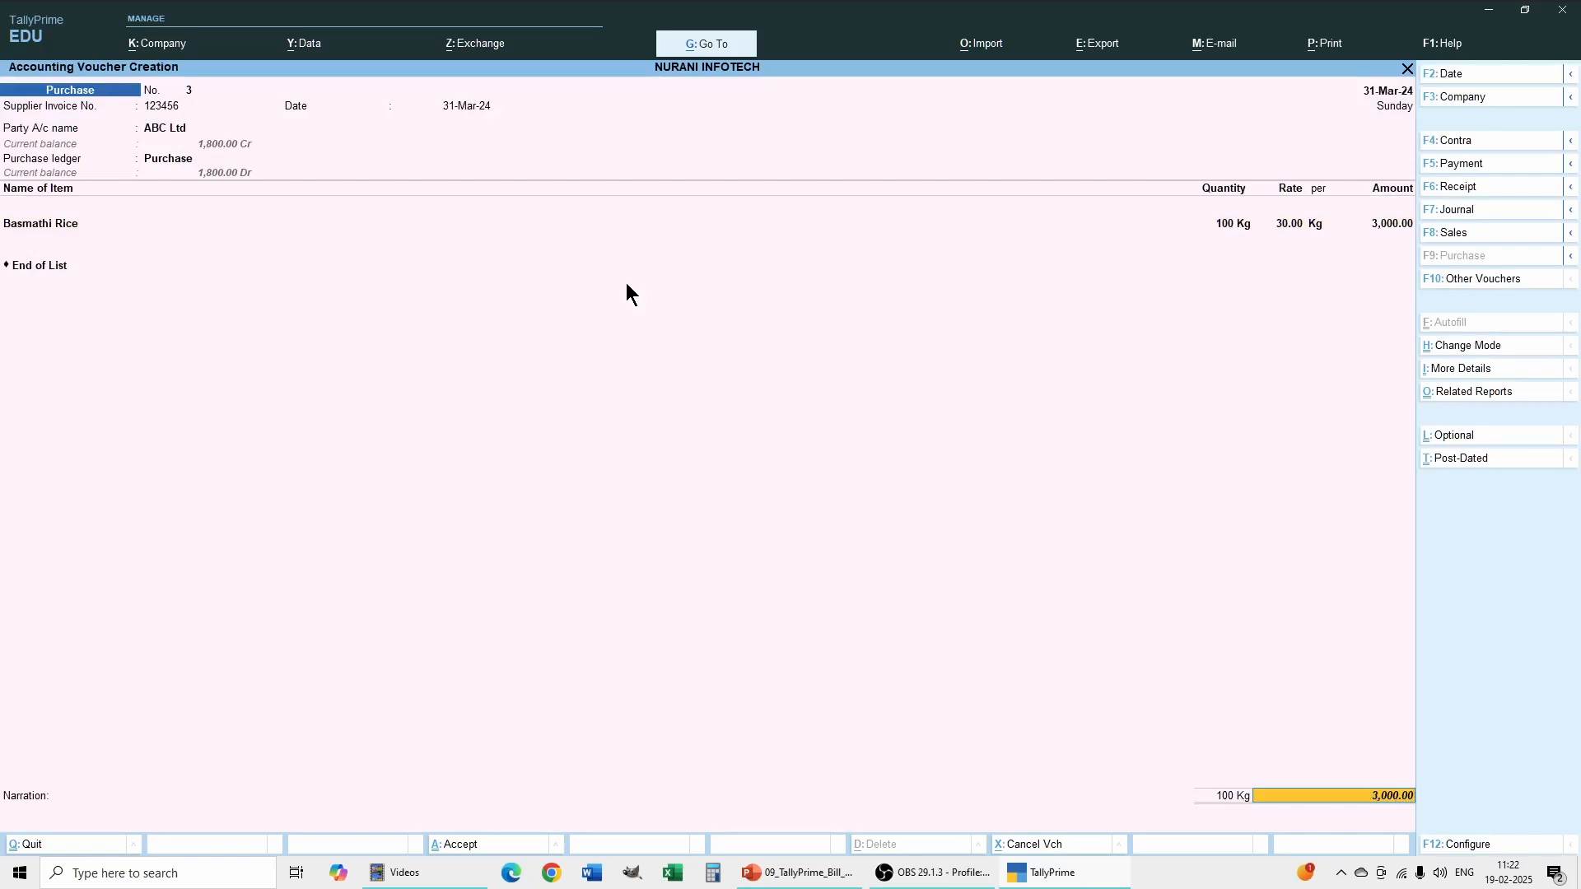
pyautogui.press('Return')
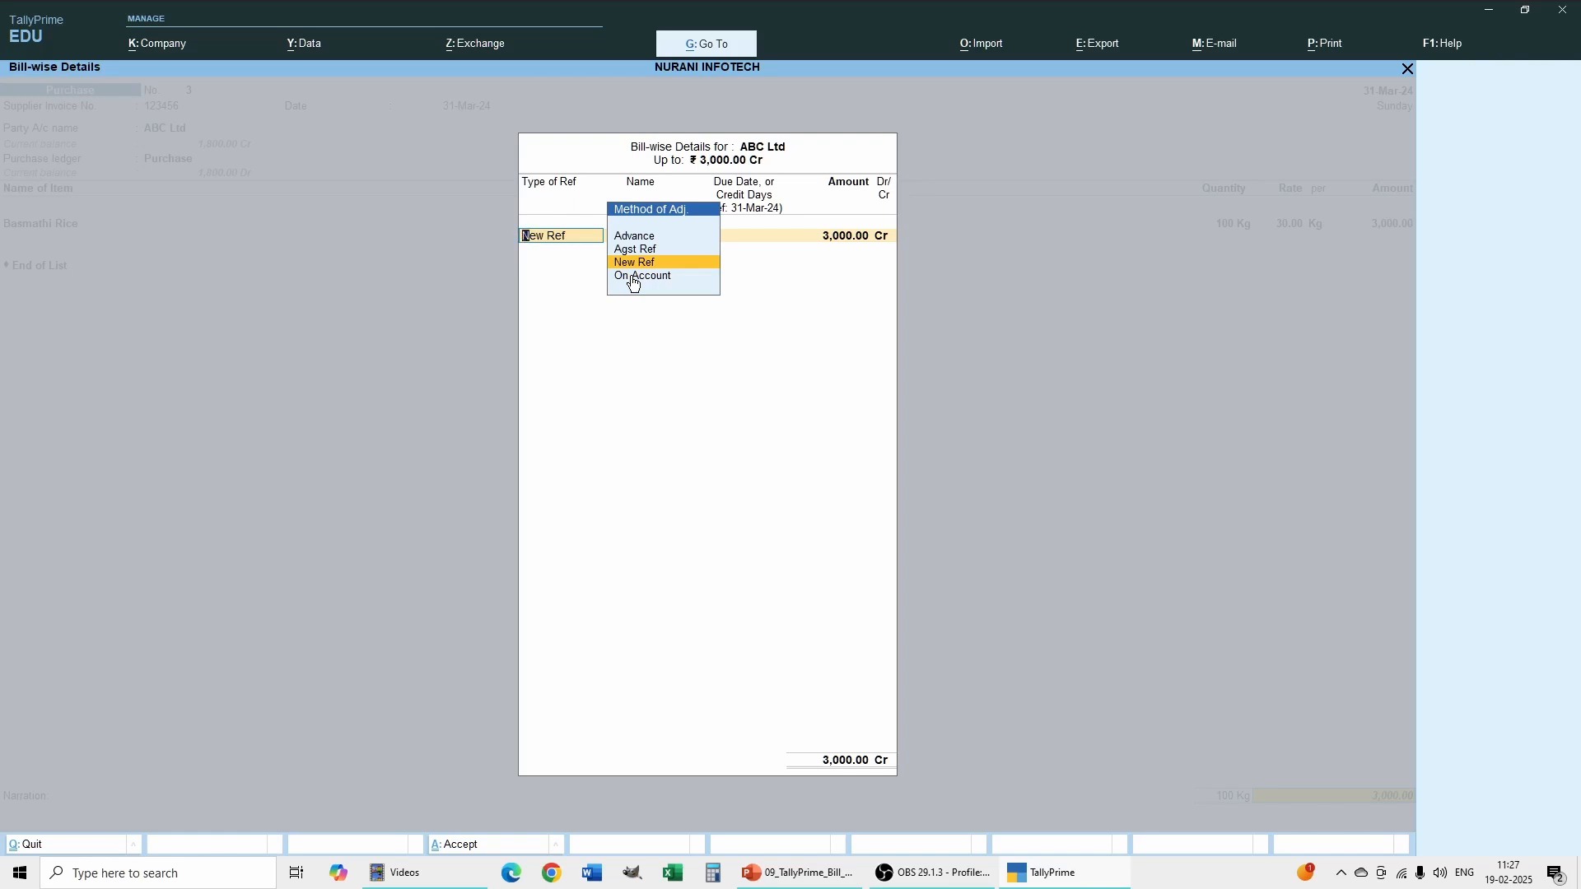
pyautogui.click(634, 260)
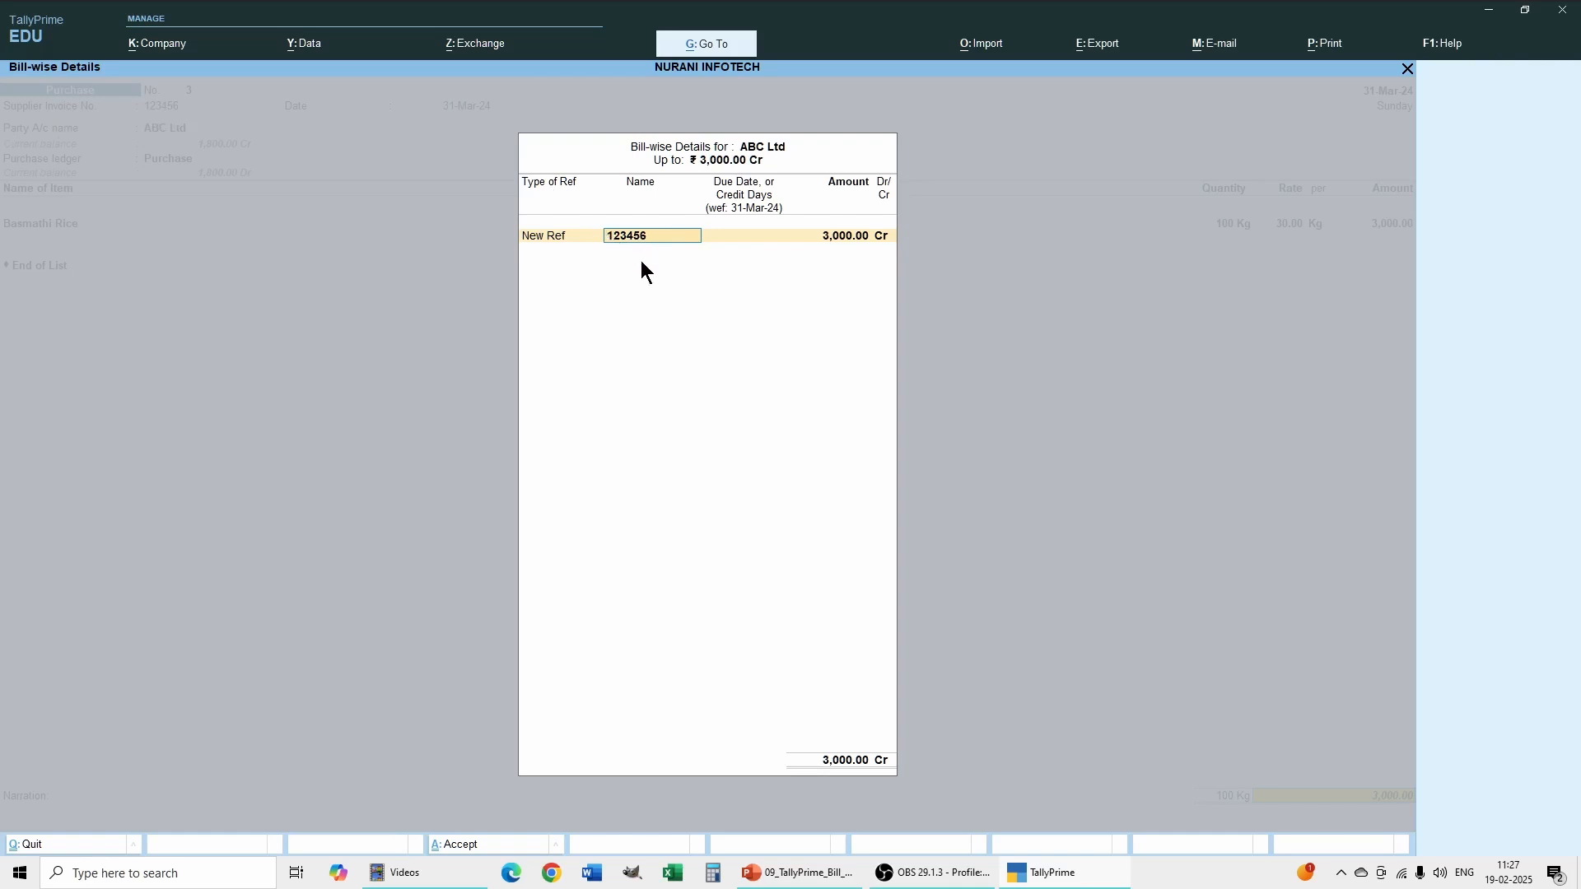
pyautogui.press('Return')
pyautogui.press('Return')
pyautogui.press('Return')
pyautogui.press('Return')
pyautogui.press('Return')
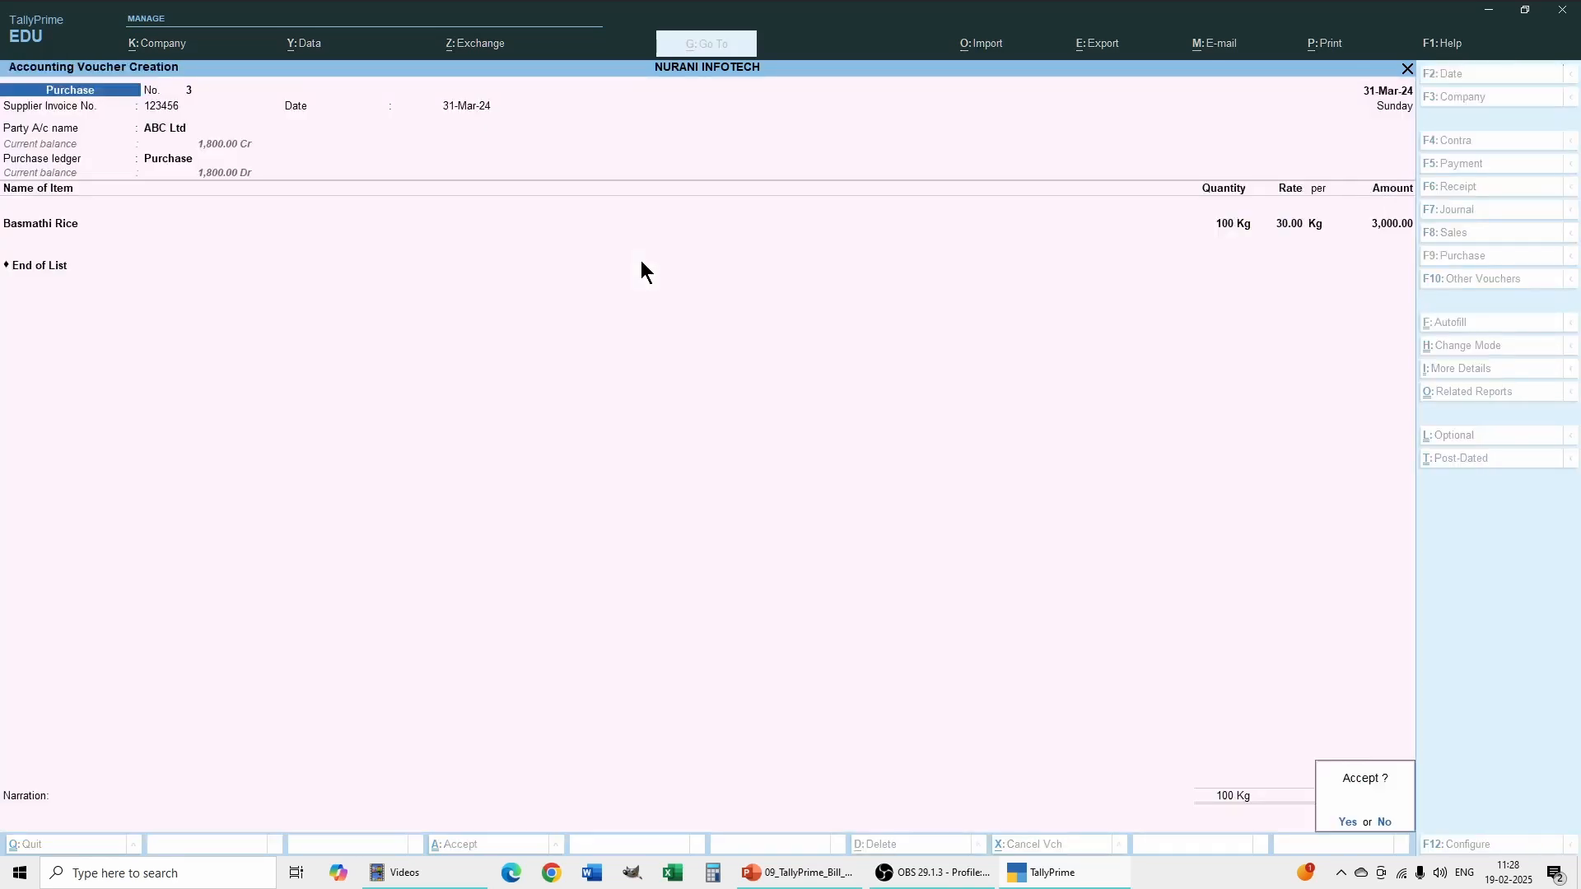
pyautogui.press('Return')
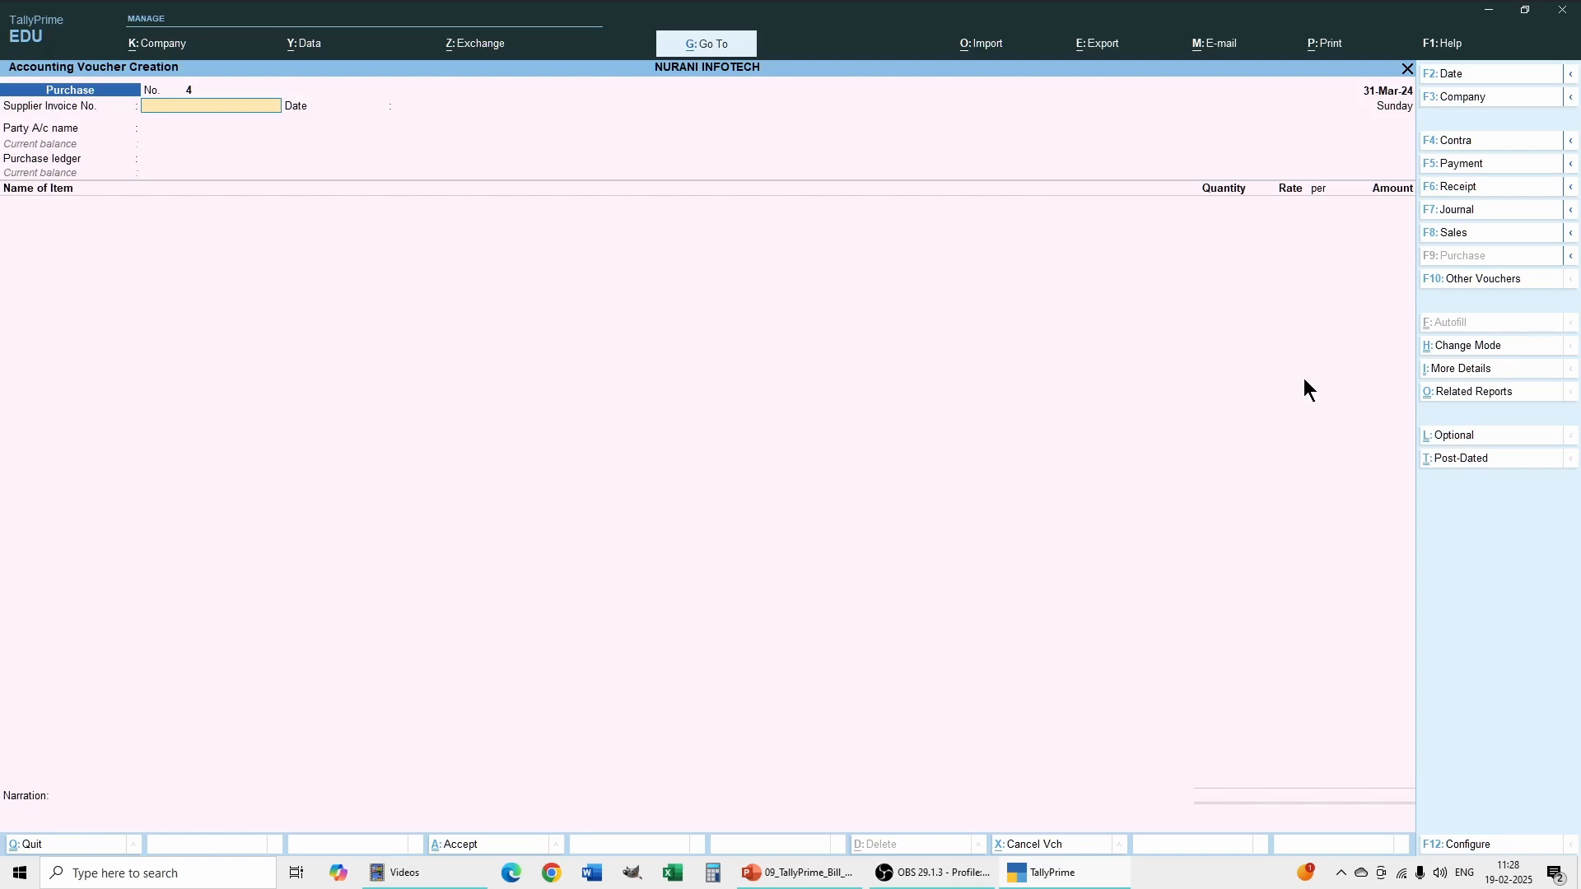
# Start a payment voucher and debit ABC Ltd with 1000.
pyautogui.click(1473, 166)
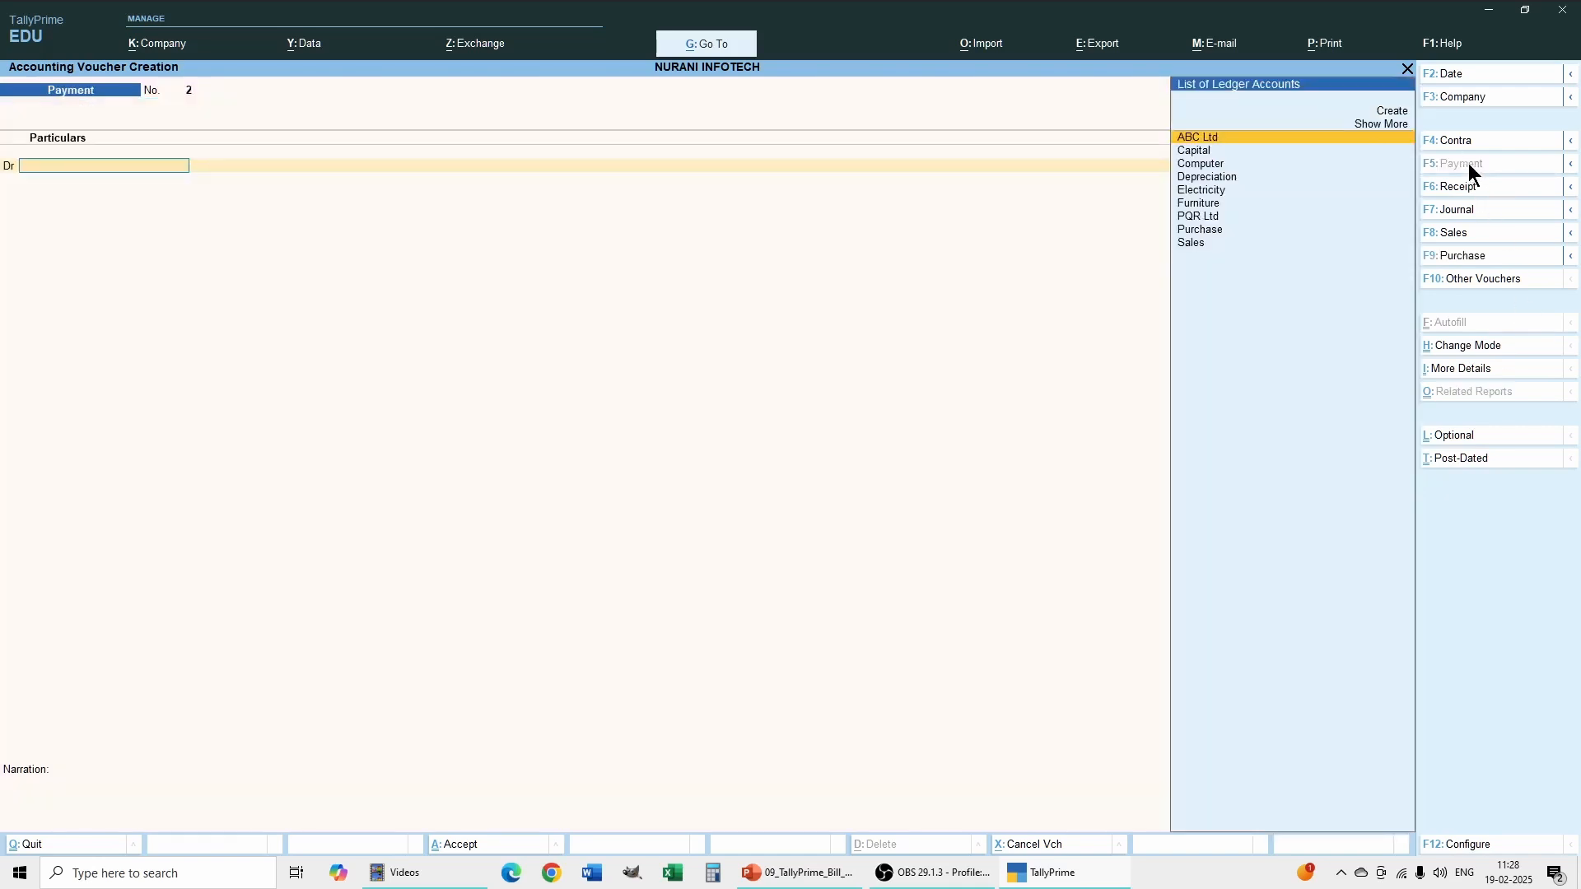
pyautogui.click(1215, 137)
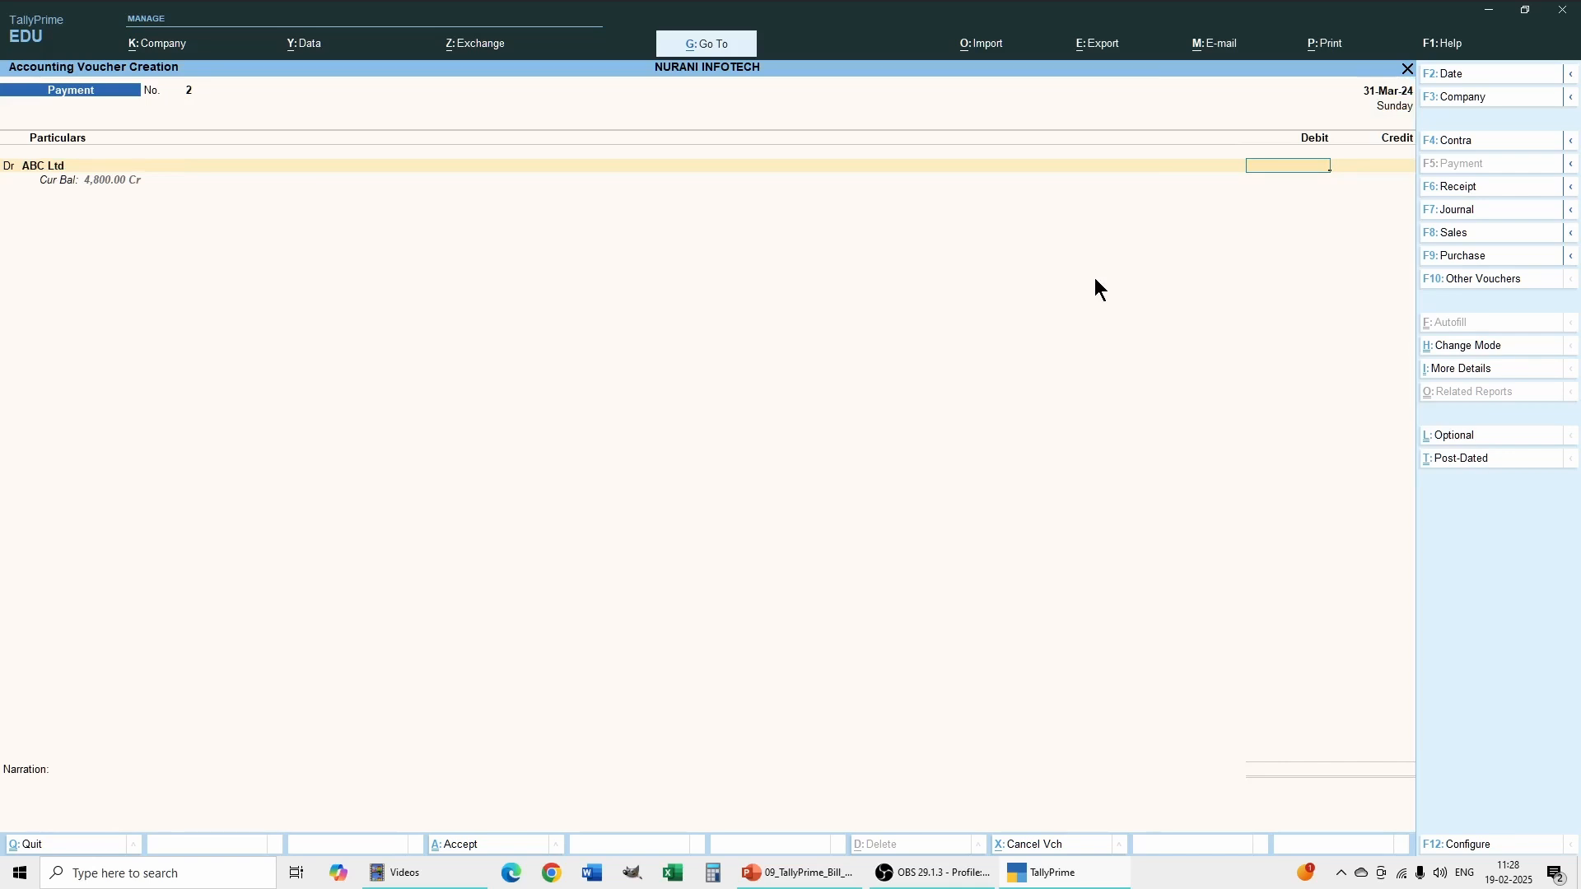
pyautogui.write('1000')
pyautogui.press('Return')
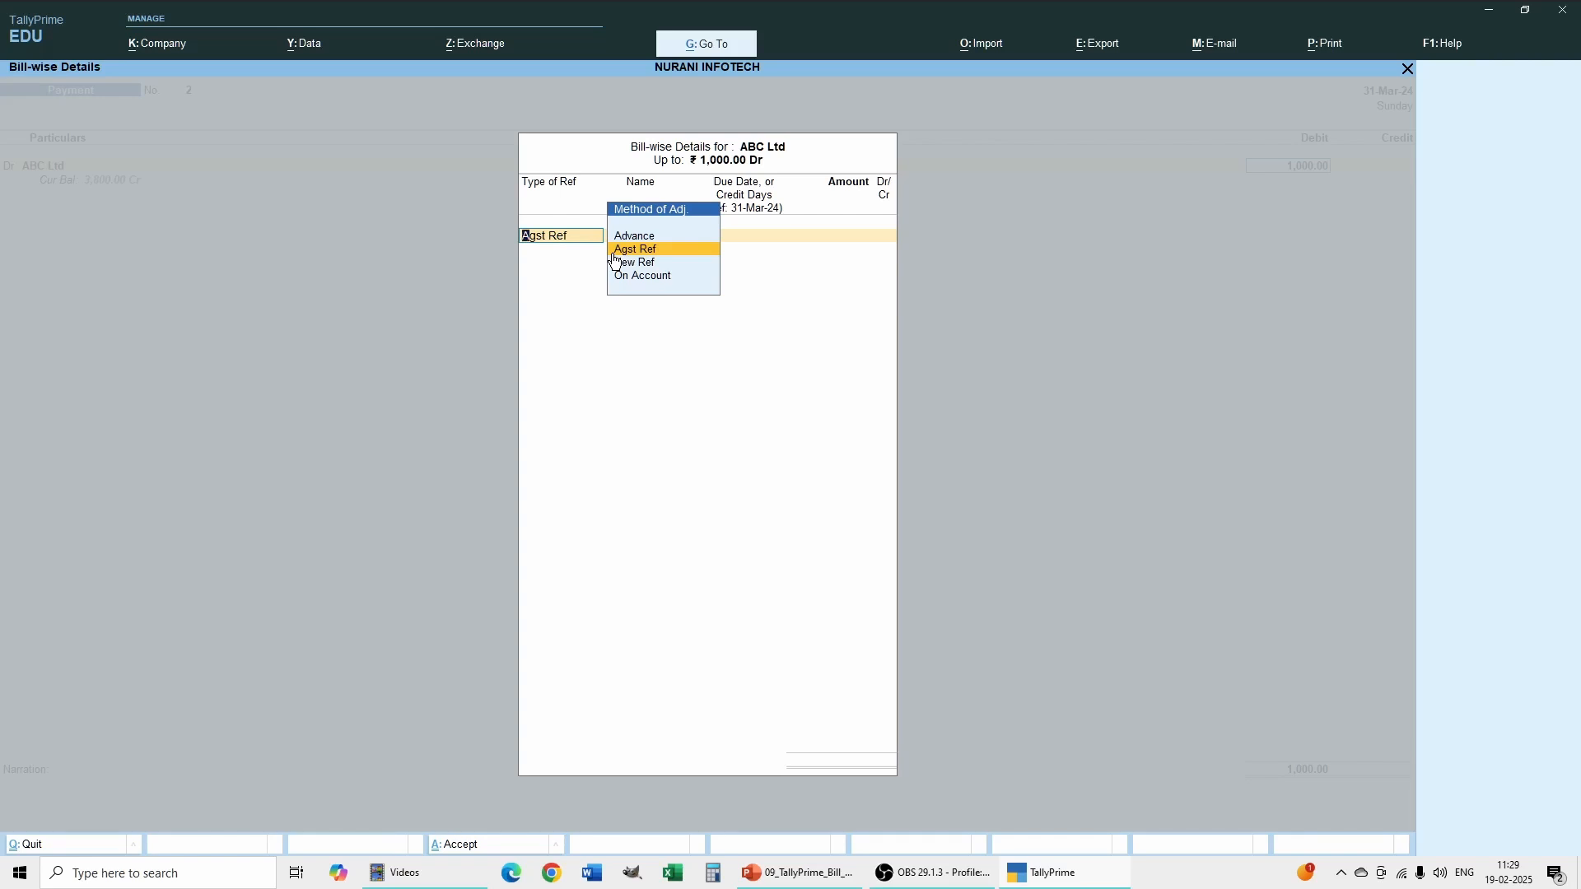
# Allocate the 1,000.00 payment as Agst Ref to ABC Ltd's pending bill 123456, and begin the credit line.
pyautogui.press('Return')
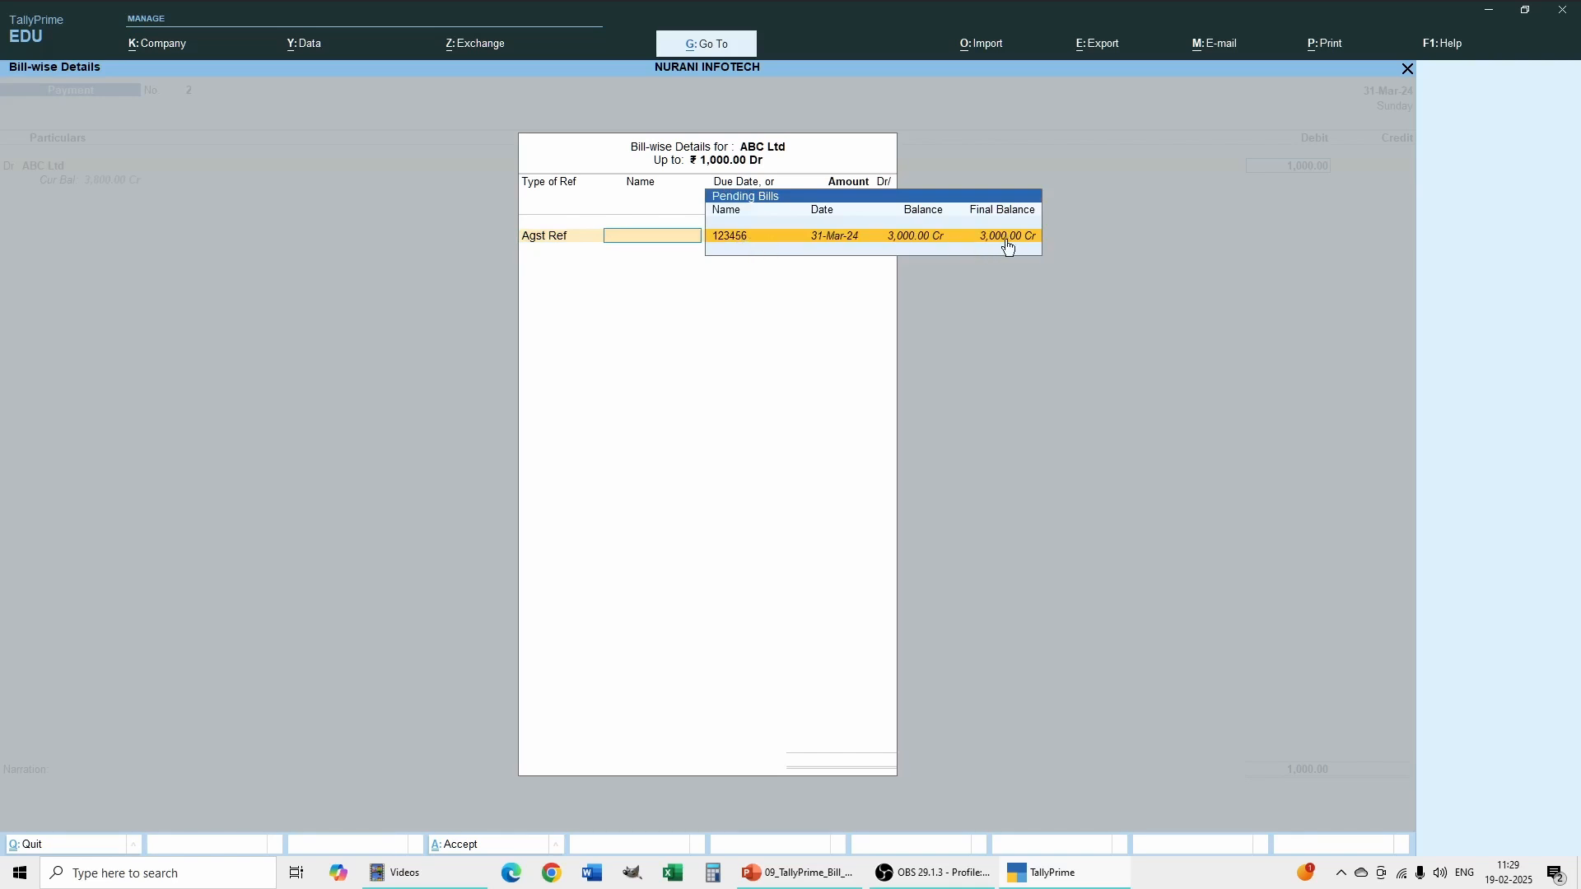
pyautogui.click(743, 239)
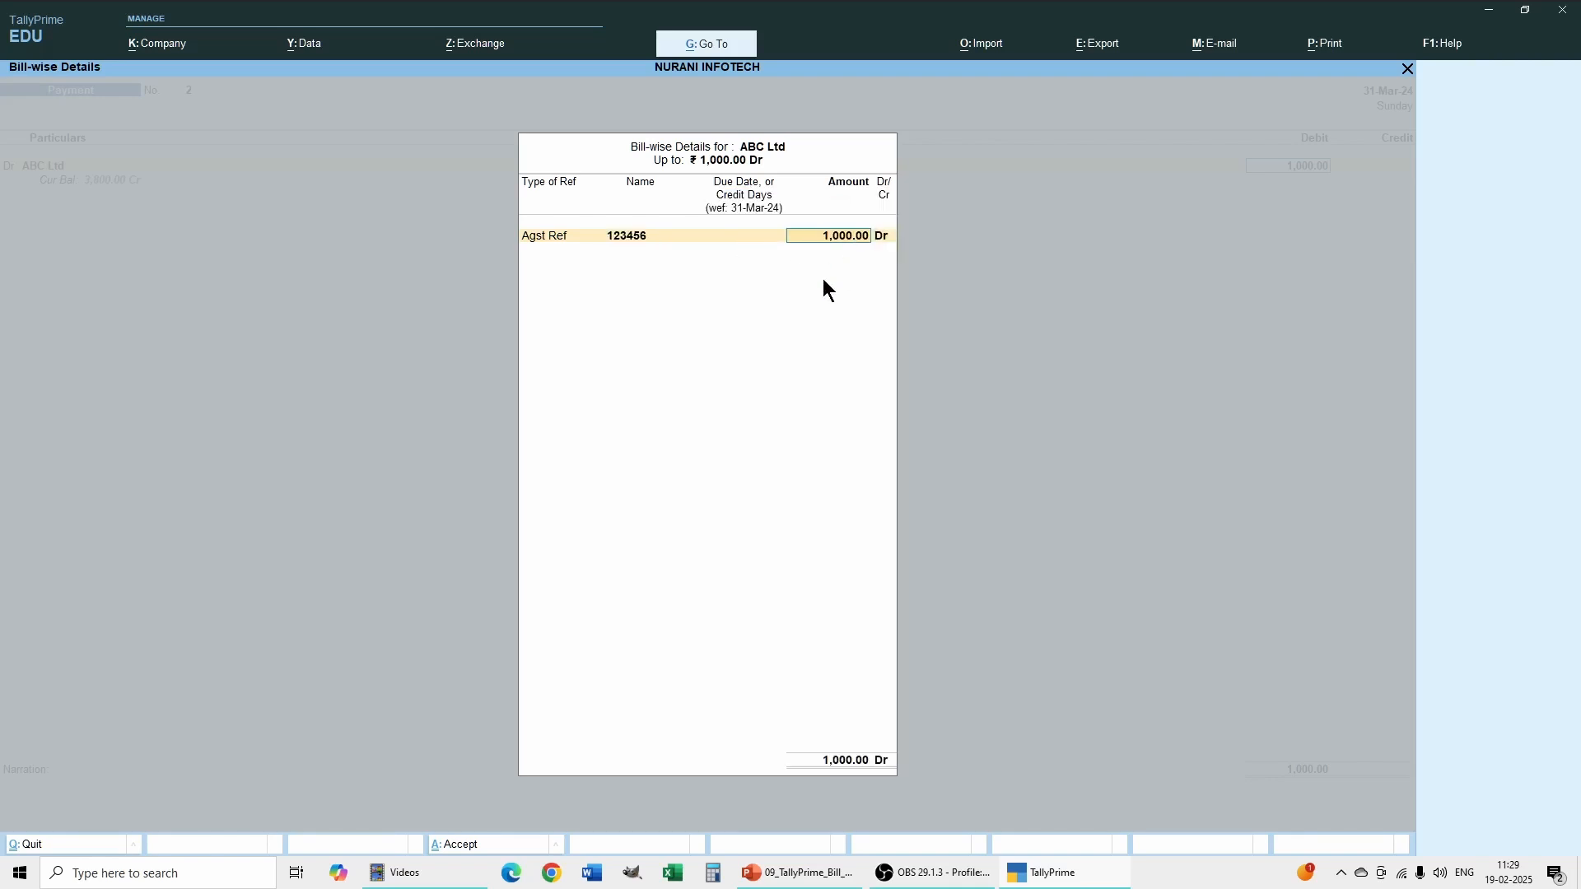
pyautogui.press('Return')
pyautogui.press('Return')
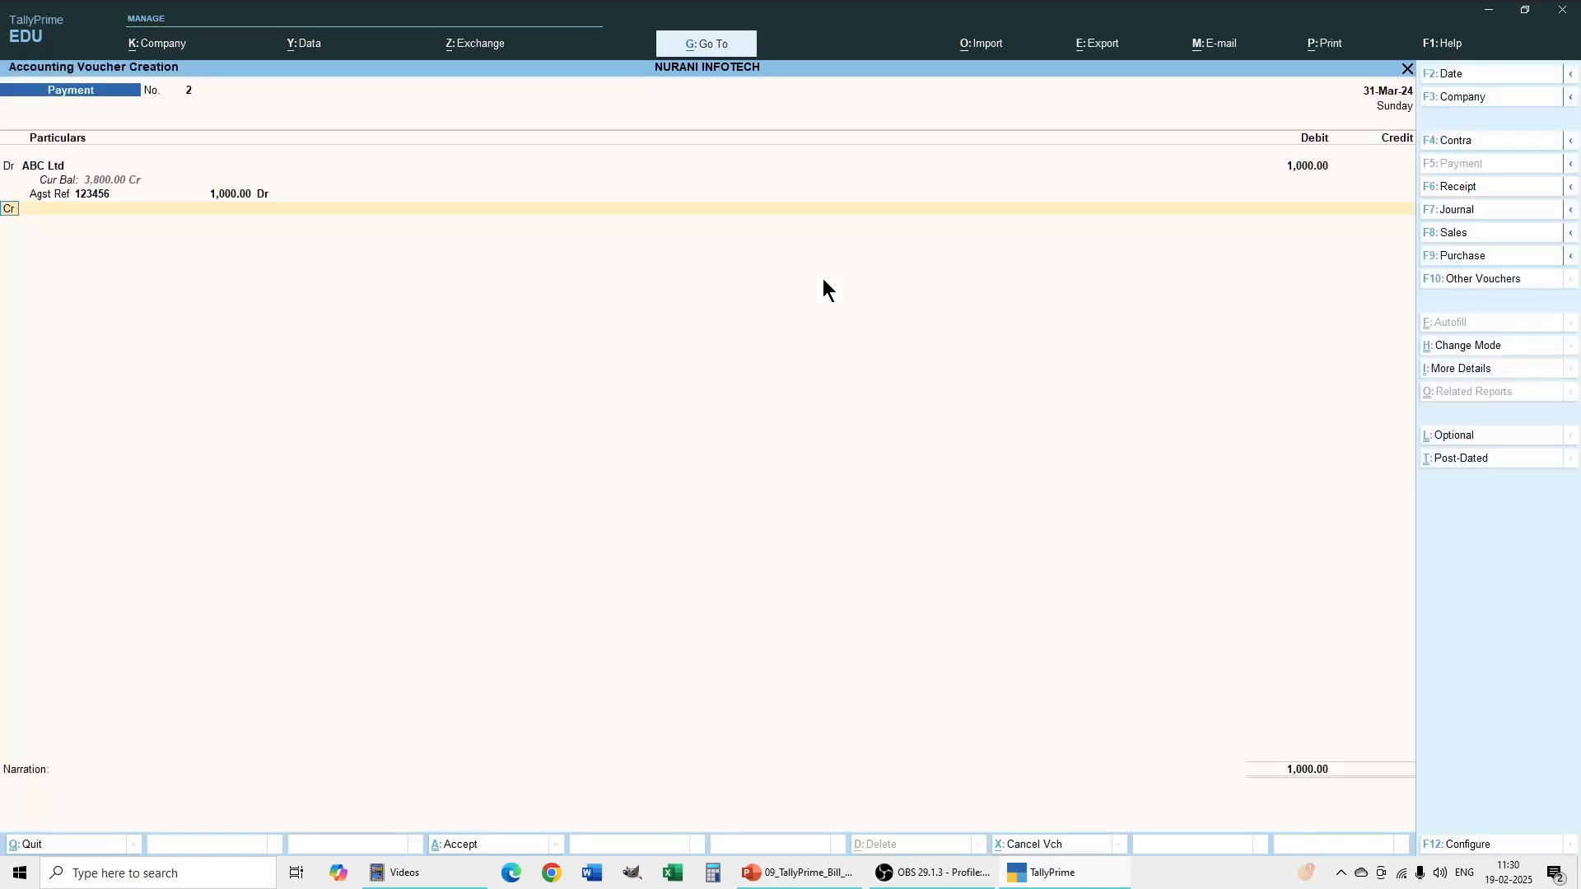
pyautogui.press('Return')
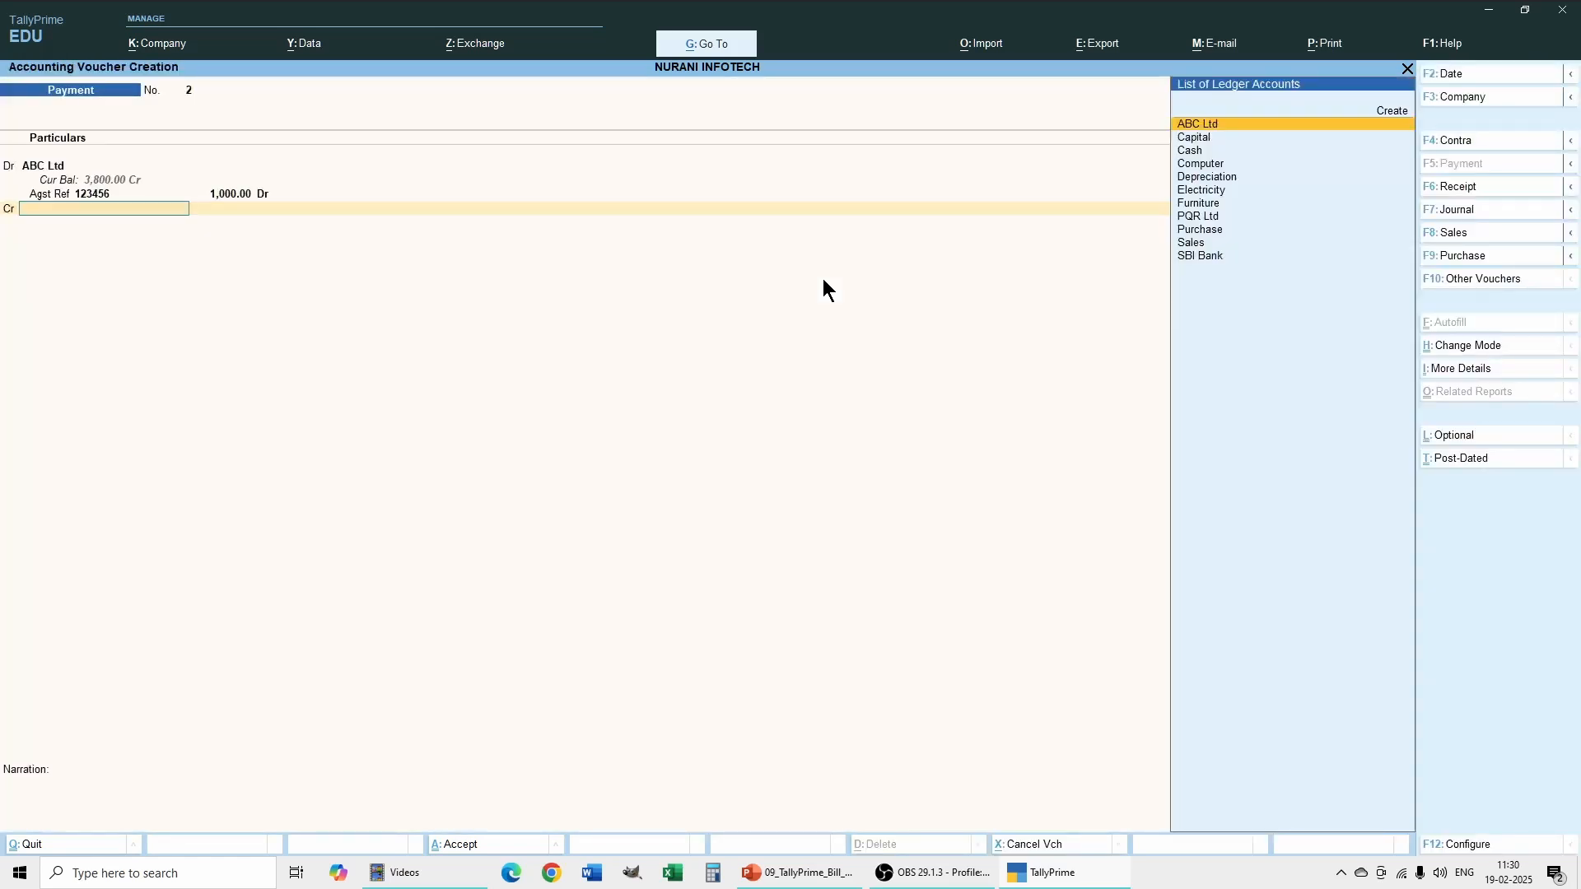
# Credit the 1,000.00 payment to Cash and save the payment voucher without a narration.
pyautogui.write('Cas')
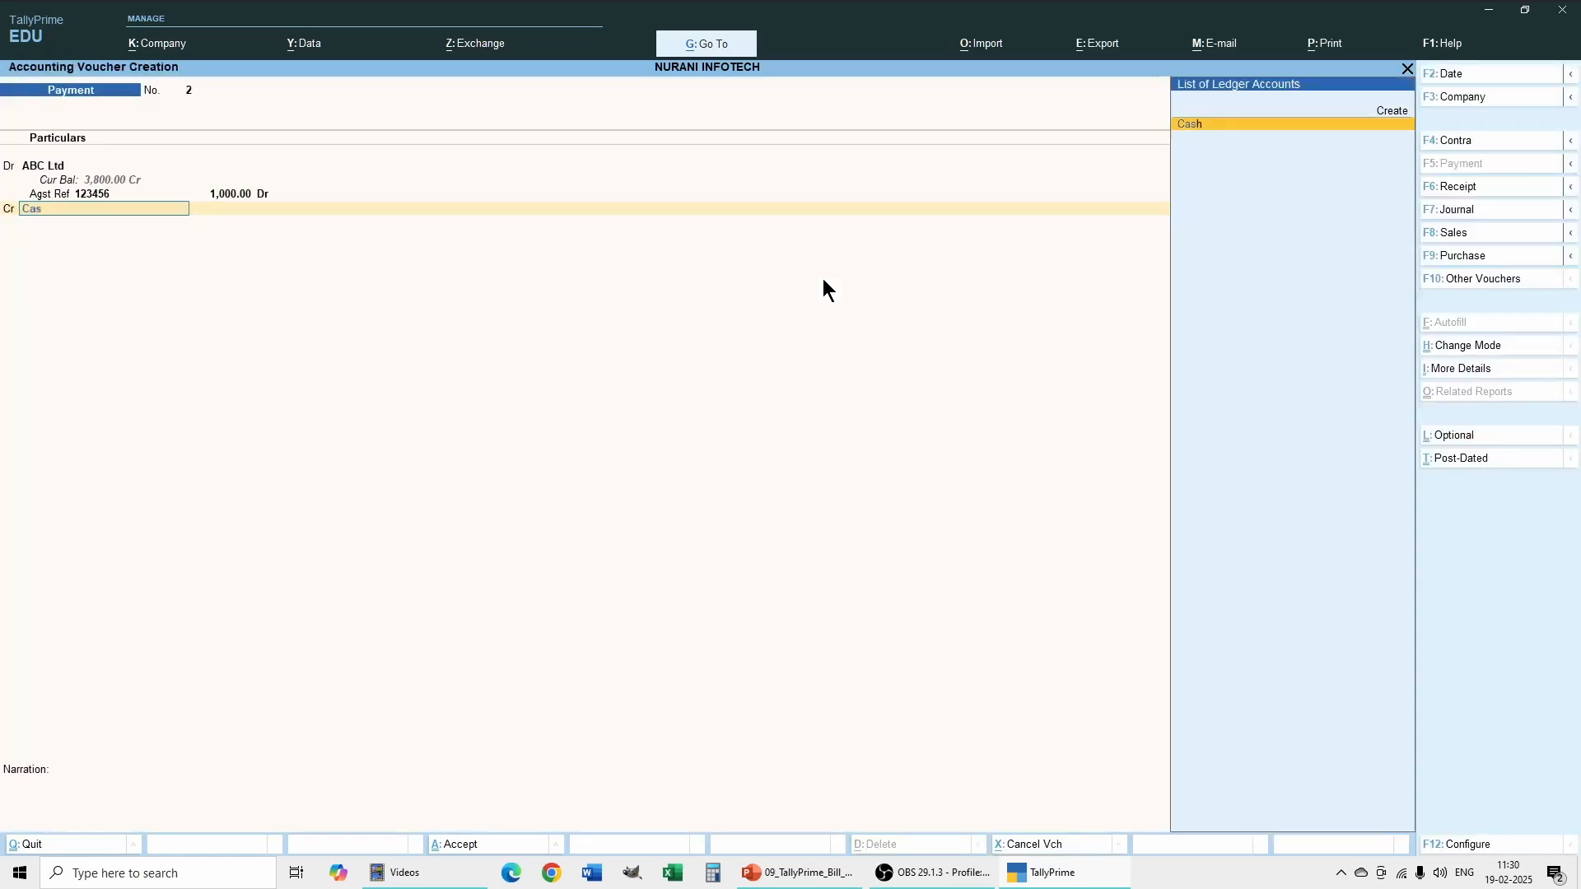
pyautogui.press('Return')
pyautogui.press('Return')
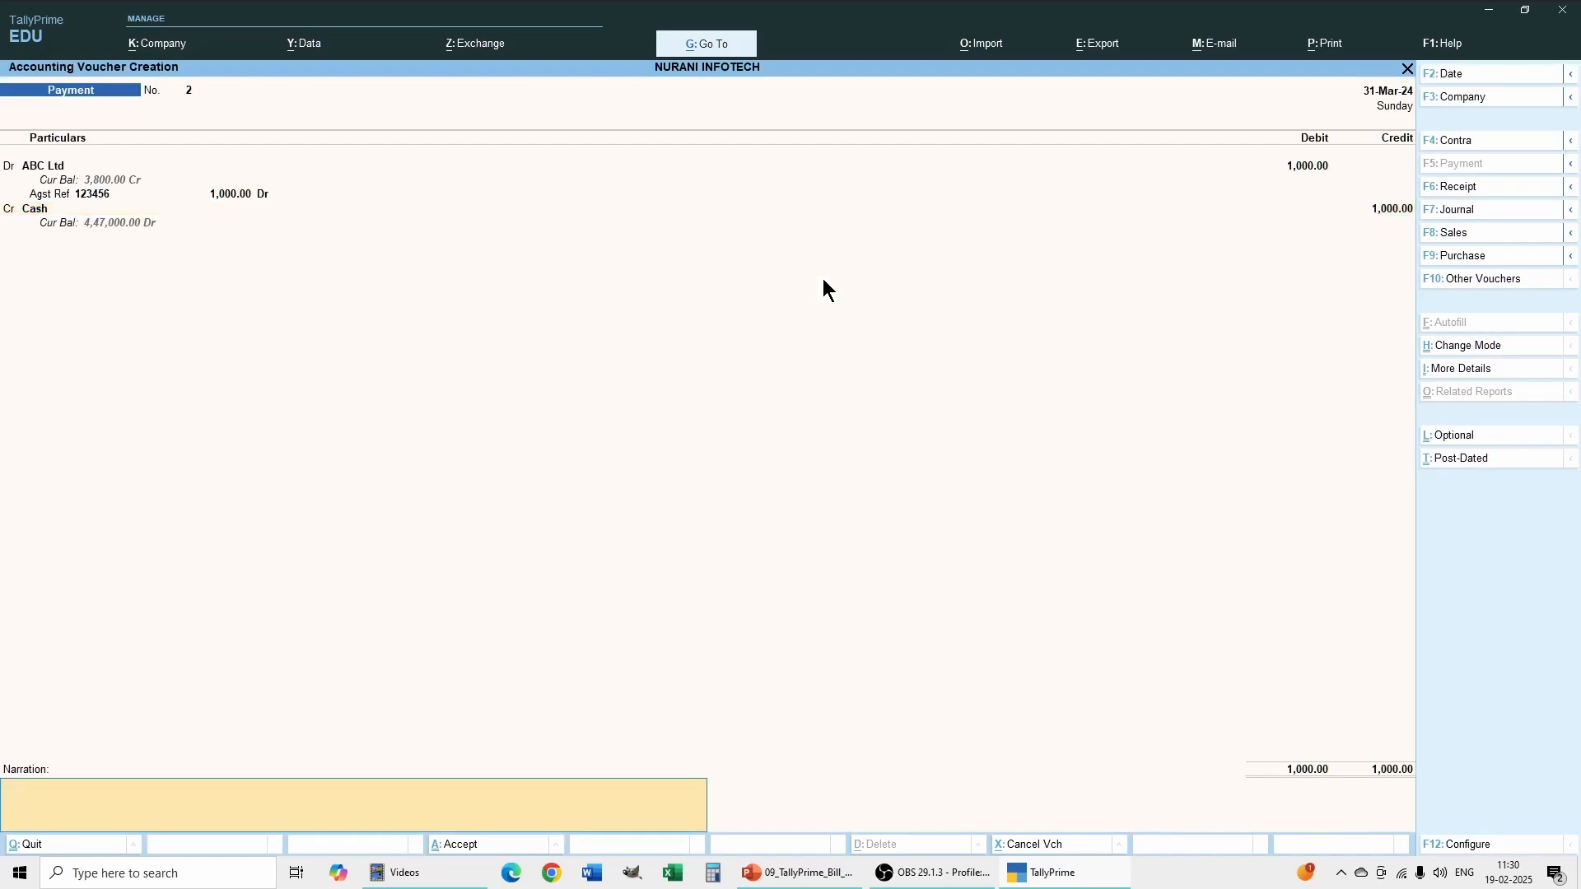
pyautogui.press('Return')
pyautogui.press('Return')
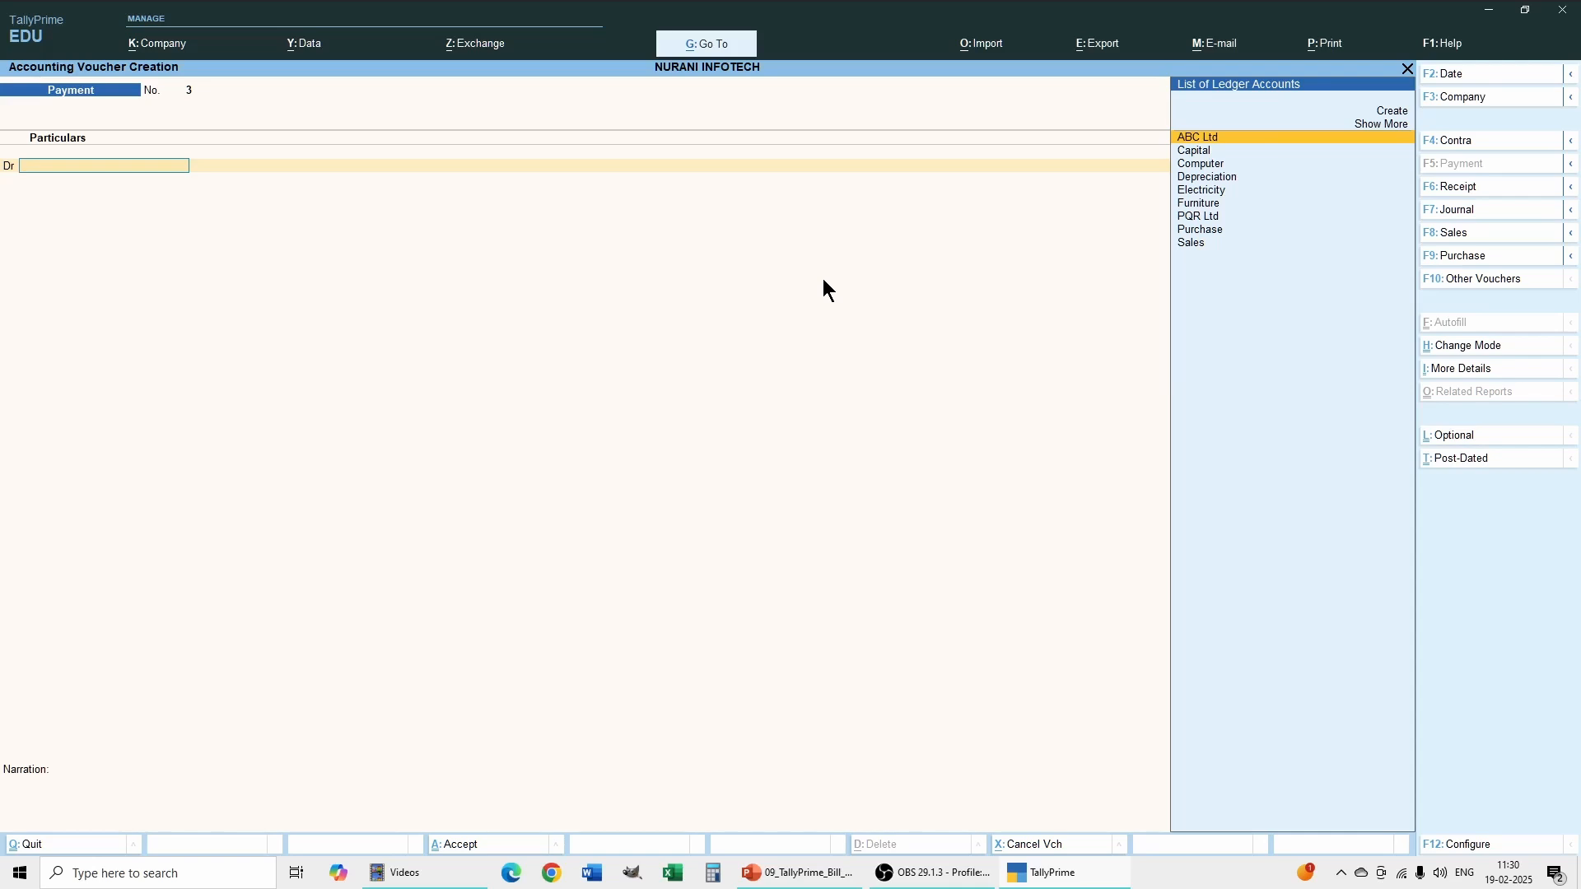
# Debit ABC Ltd with 1000 in the new payment voucher and allocate it as Agst Ref to pending bill 123456.
pyautogui.press('Return')
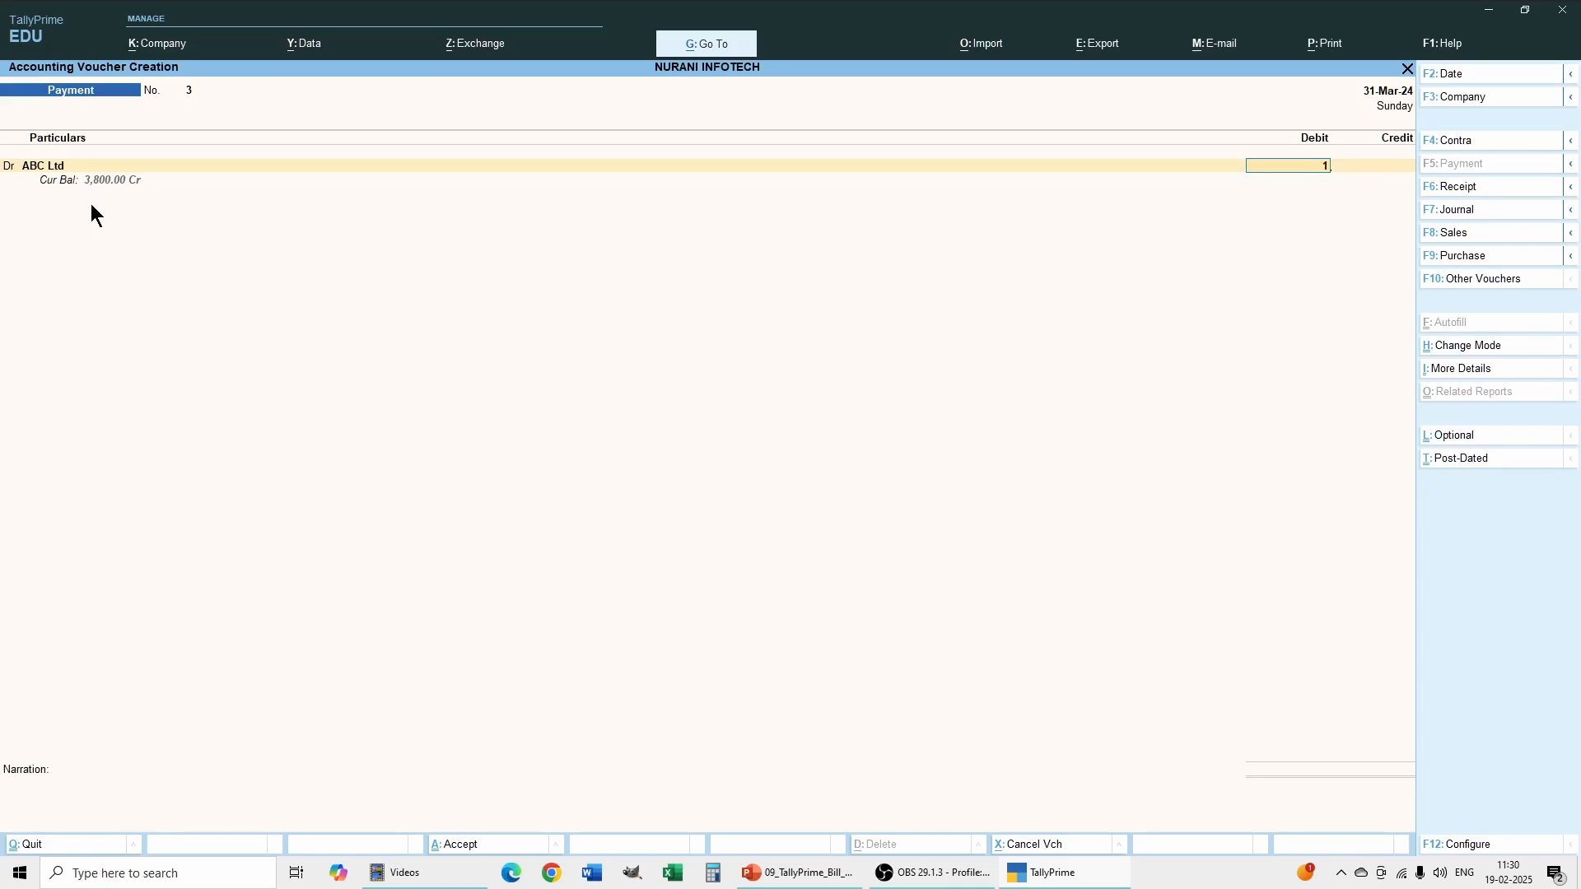
pyautogui.write('000')
pyautogui.press('Return')
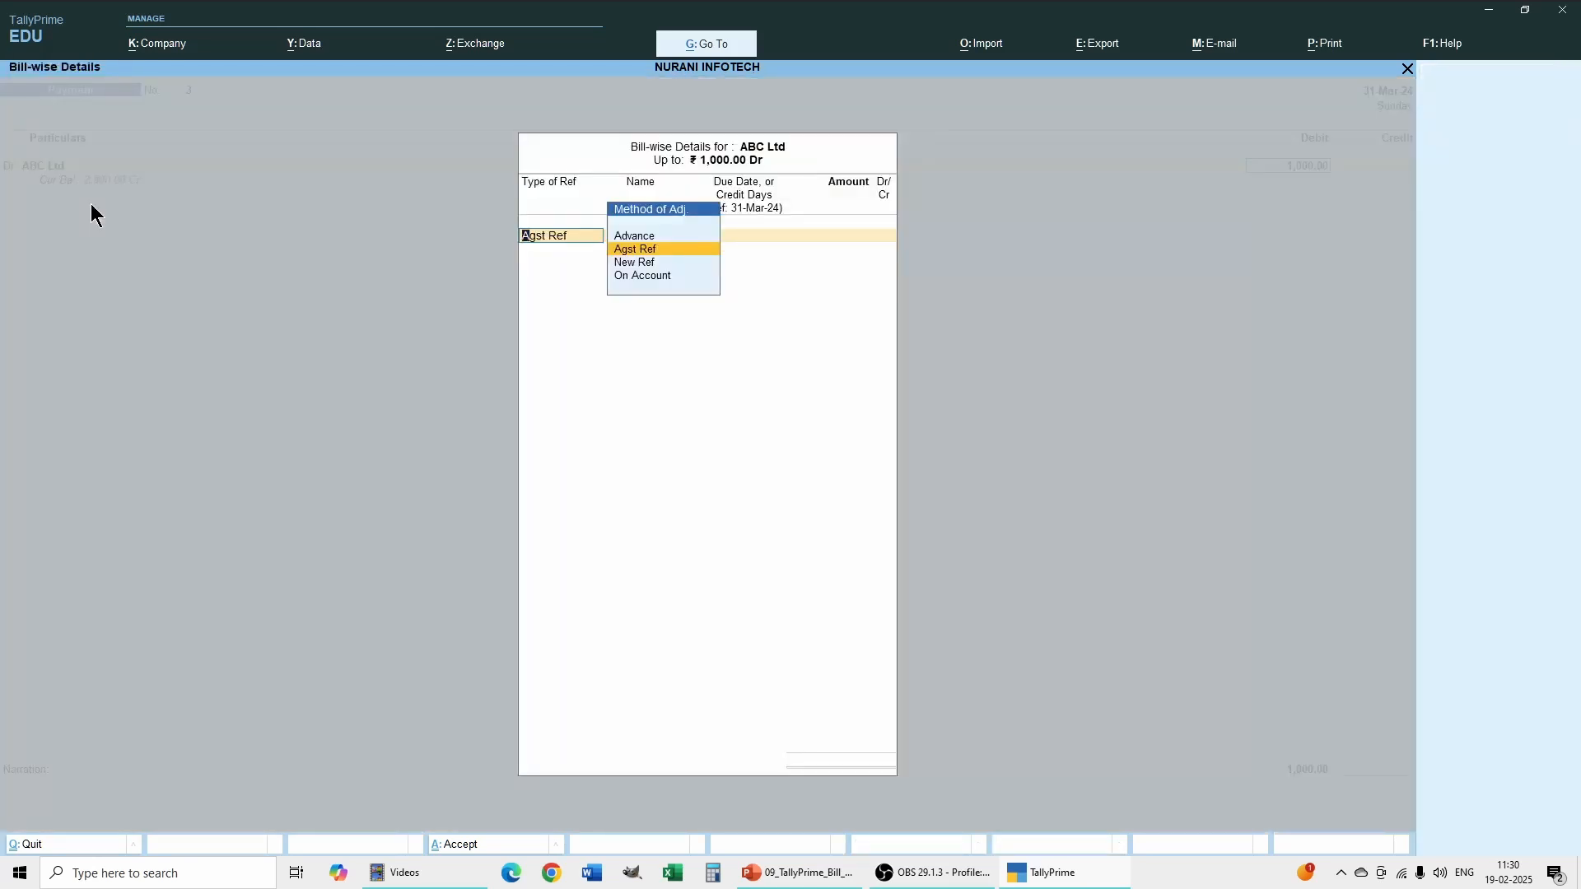
pyautogui.press('Return')
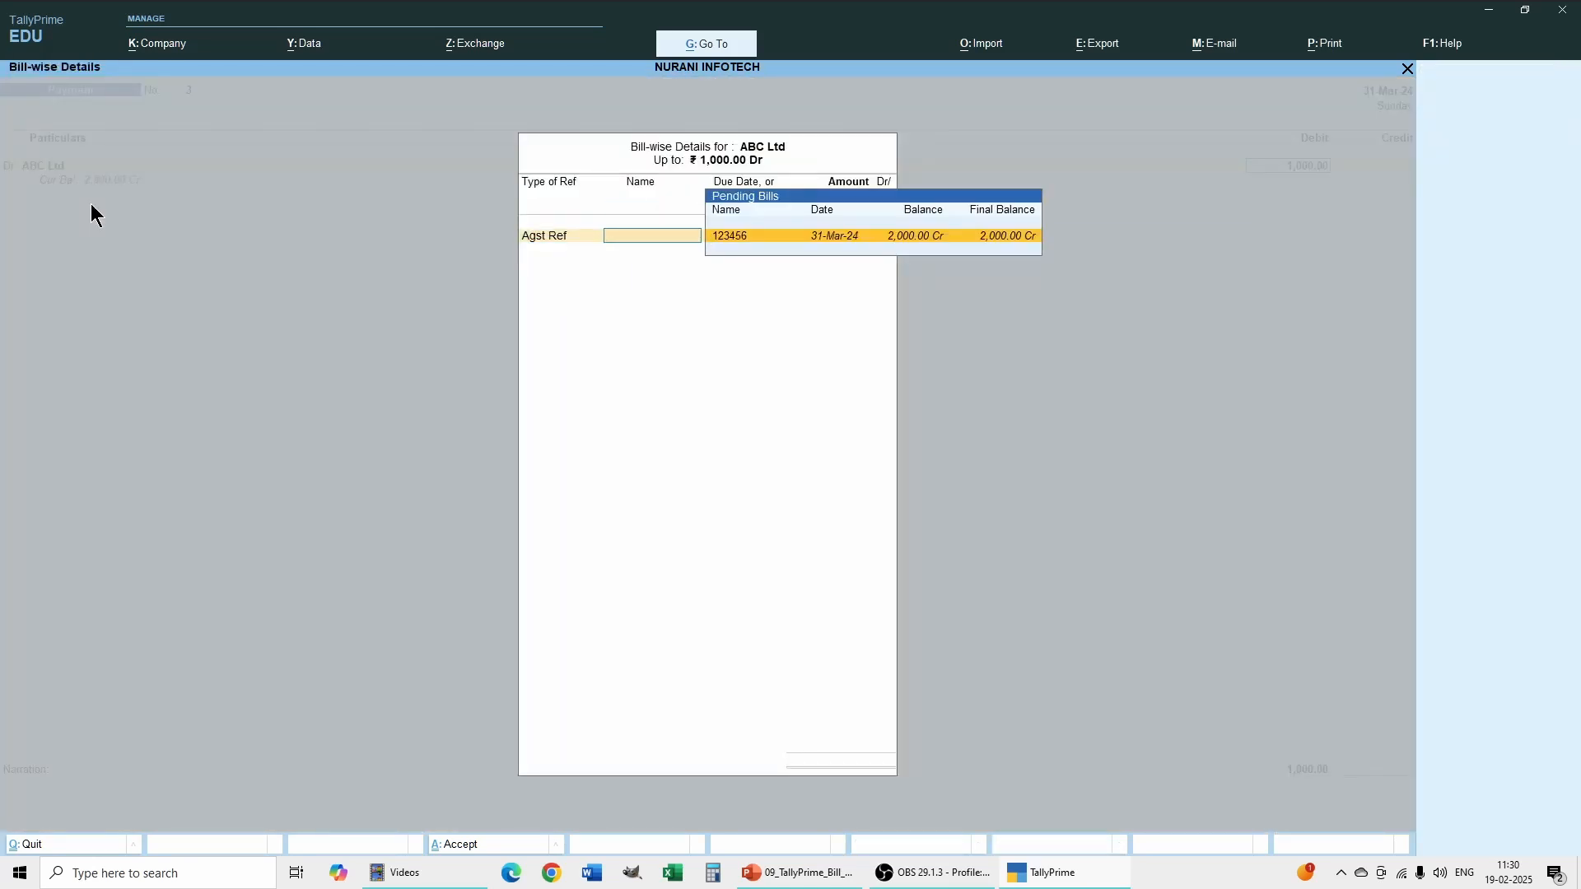
pyautogui.press('Return')
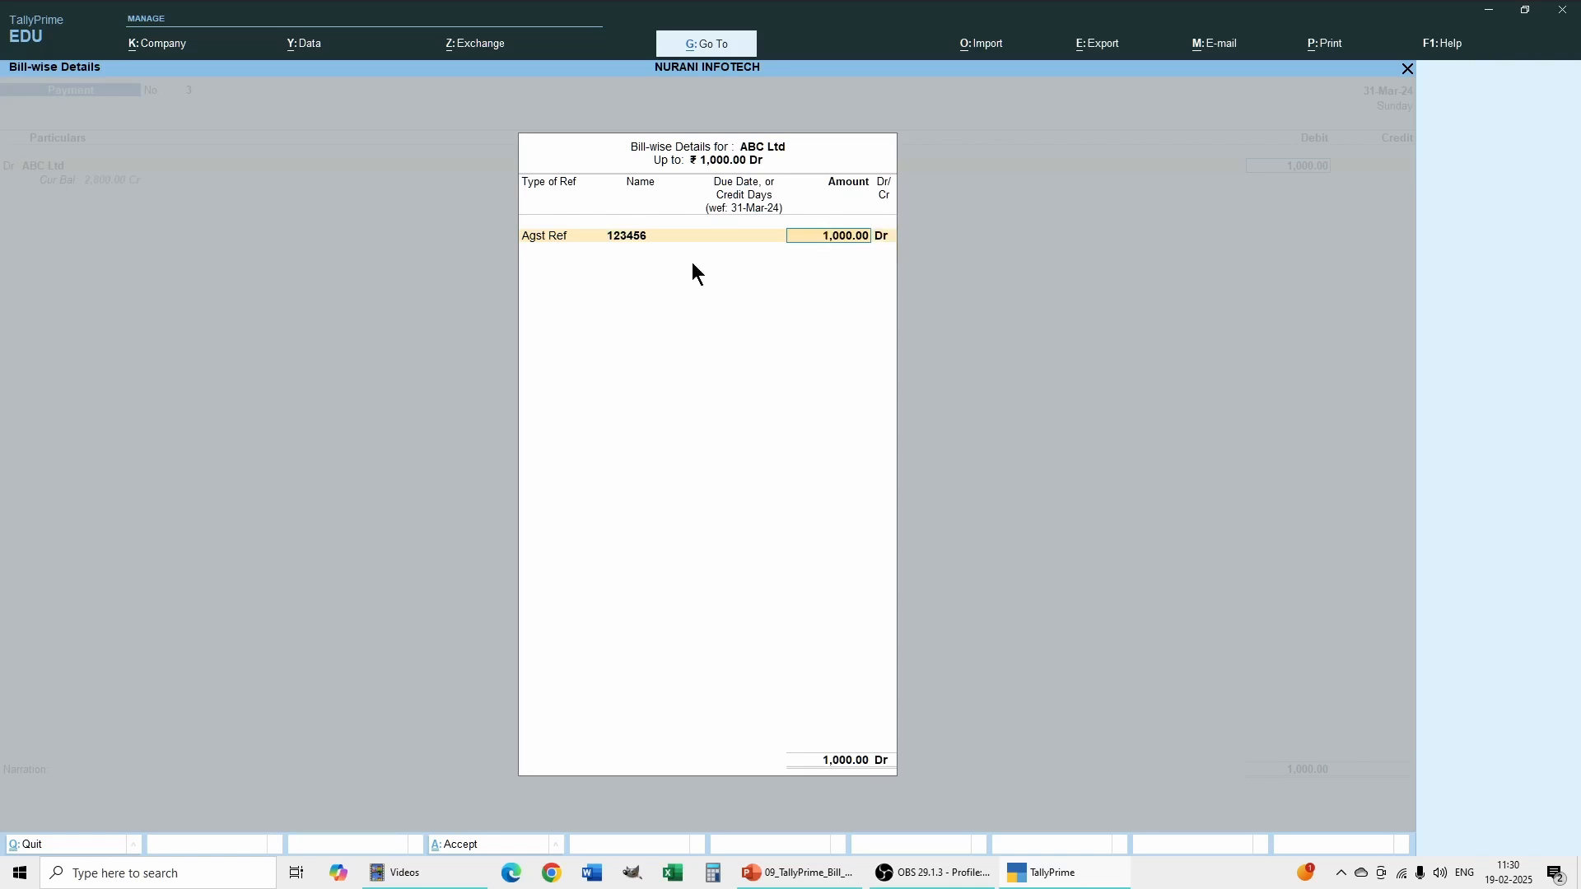
pyautogui.click(627, 235)
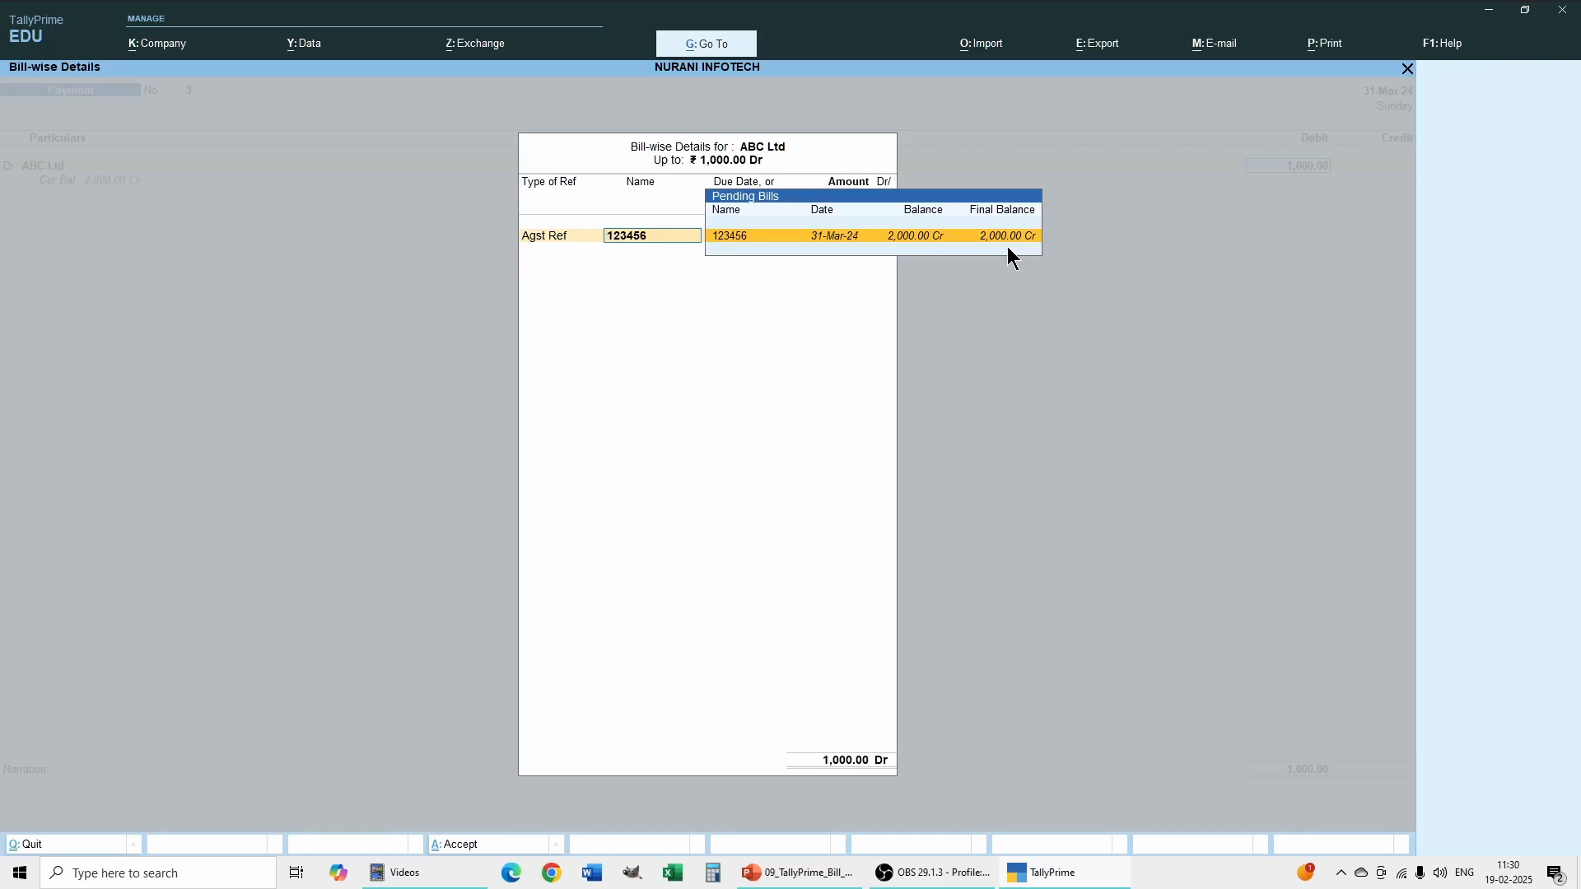
pyautogui.press('Return')
pyautogui.press('Return')
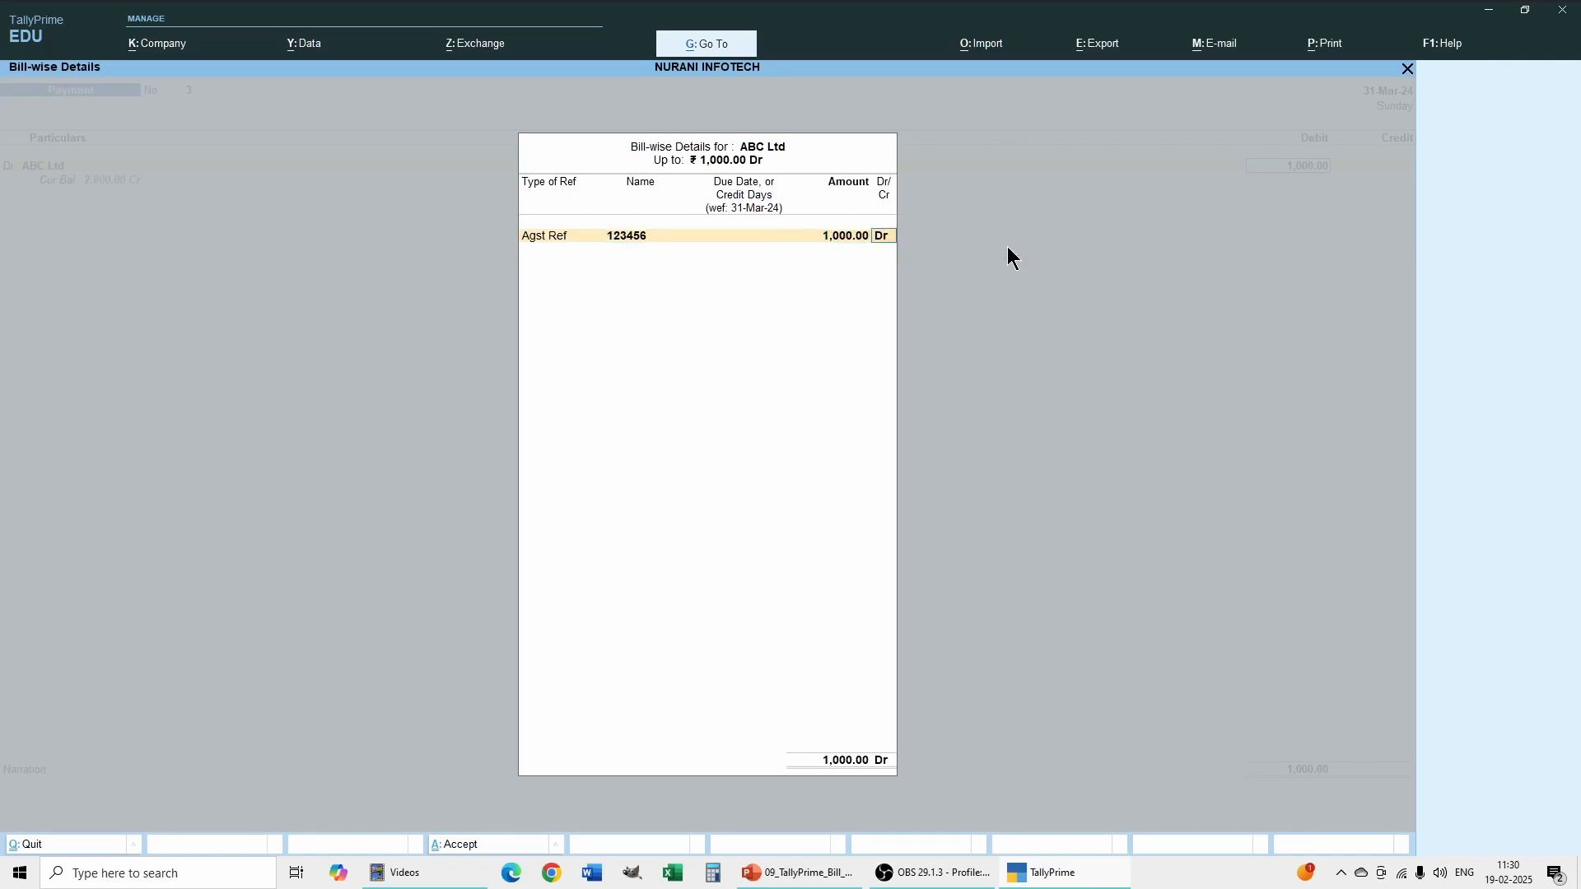
pyautogui.press('Return')
pyautogui.press('Return')
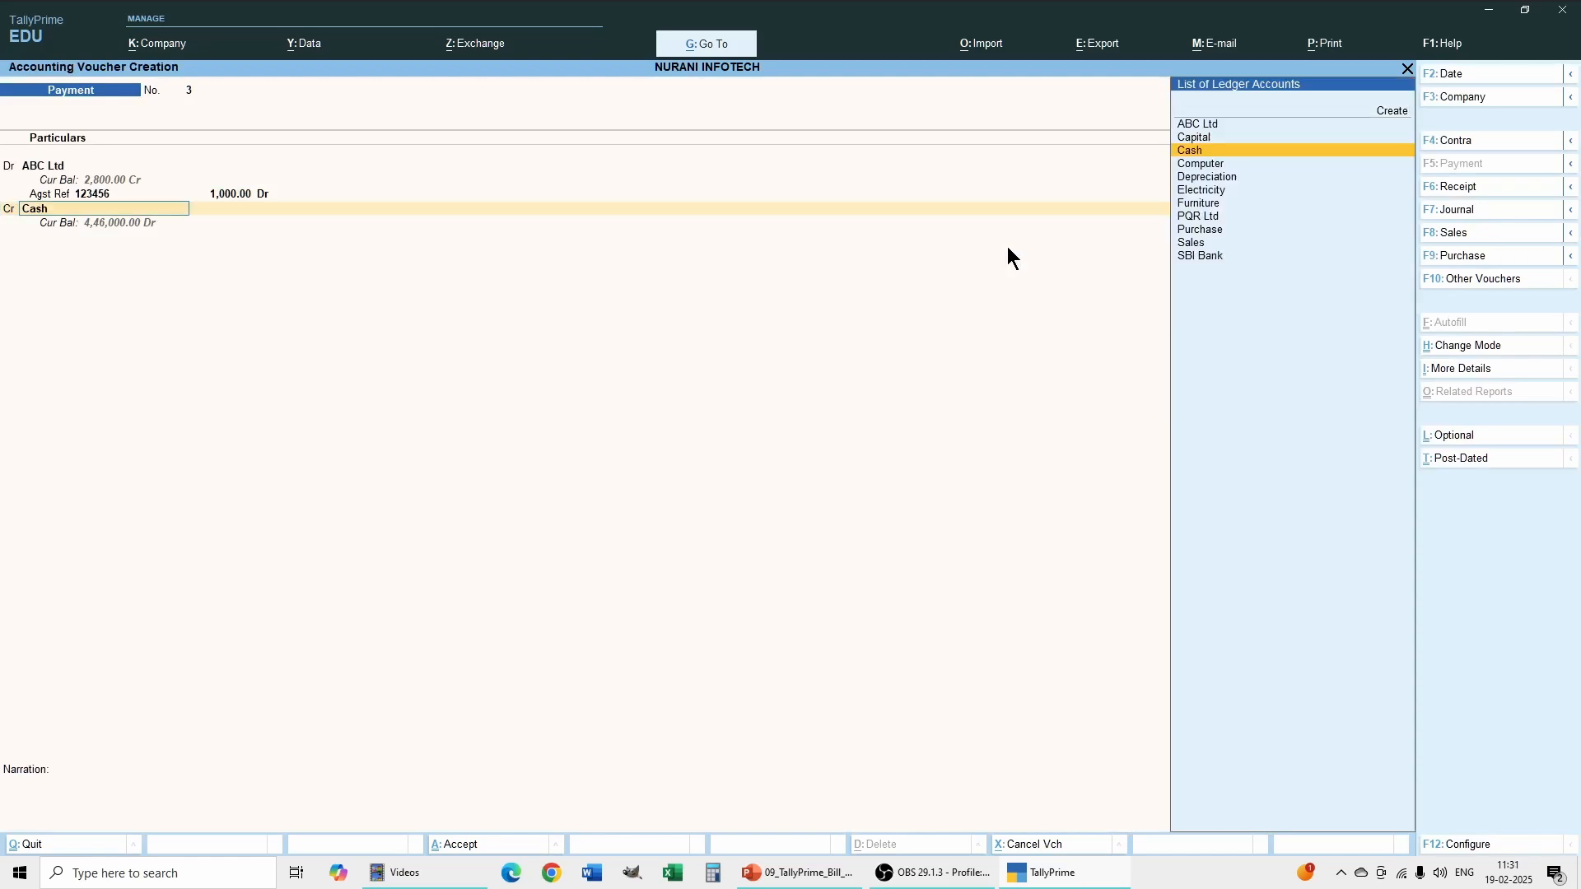
# Keep Cash as the credit ledger for 1,000.00 and save the second part-payment voucher without a narration.
pyautogui.press('Return')
pyautogui.press('Return')
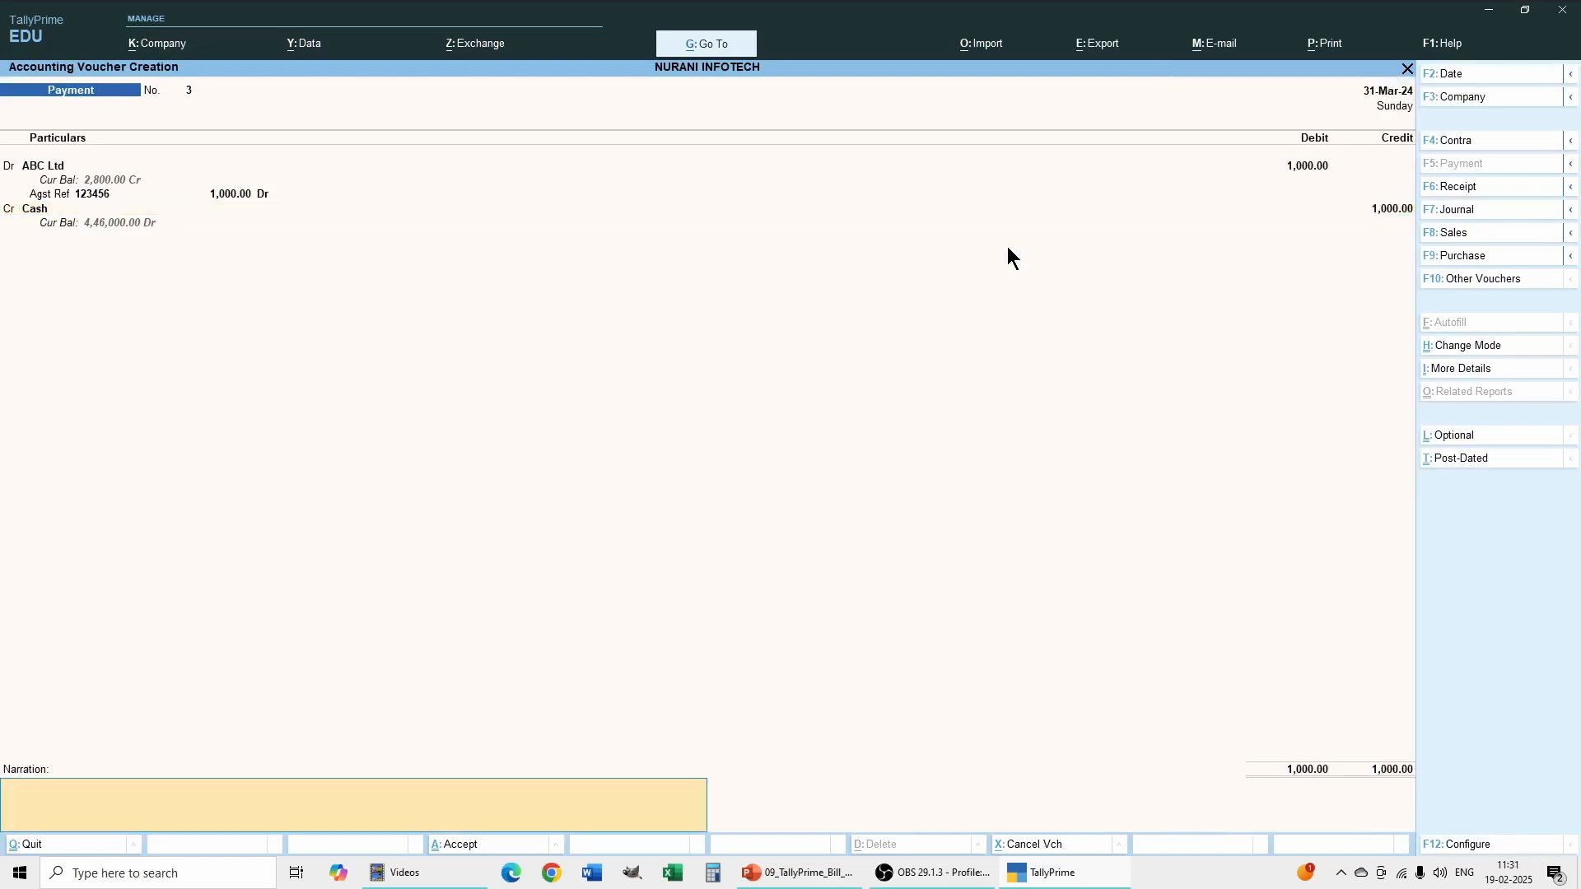
pyautogui.press('Return')
pyautogui.press('Return')
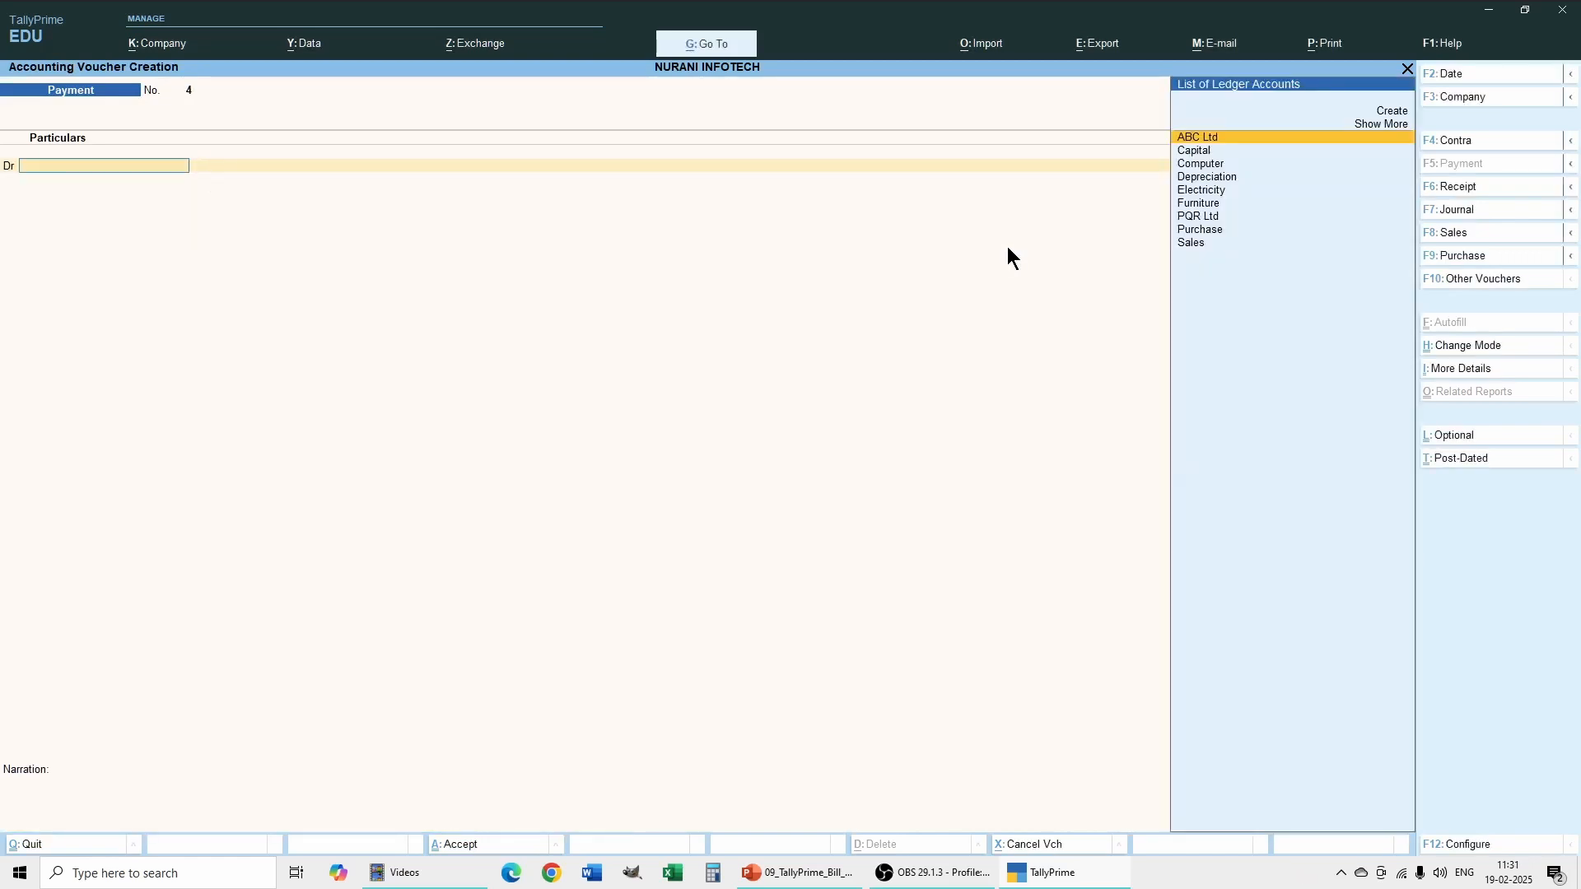
# Debit ABC Ltd with another 1000 and settle the remainder of bill 123456 with it as Agst Ref.
pyautogui.press('Return')
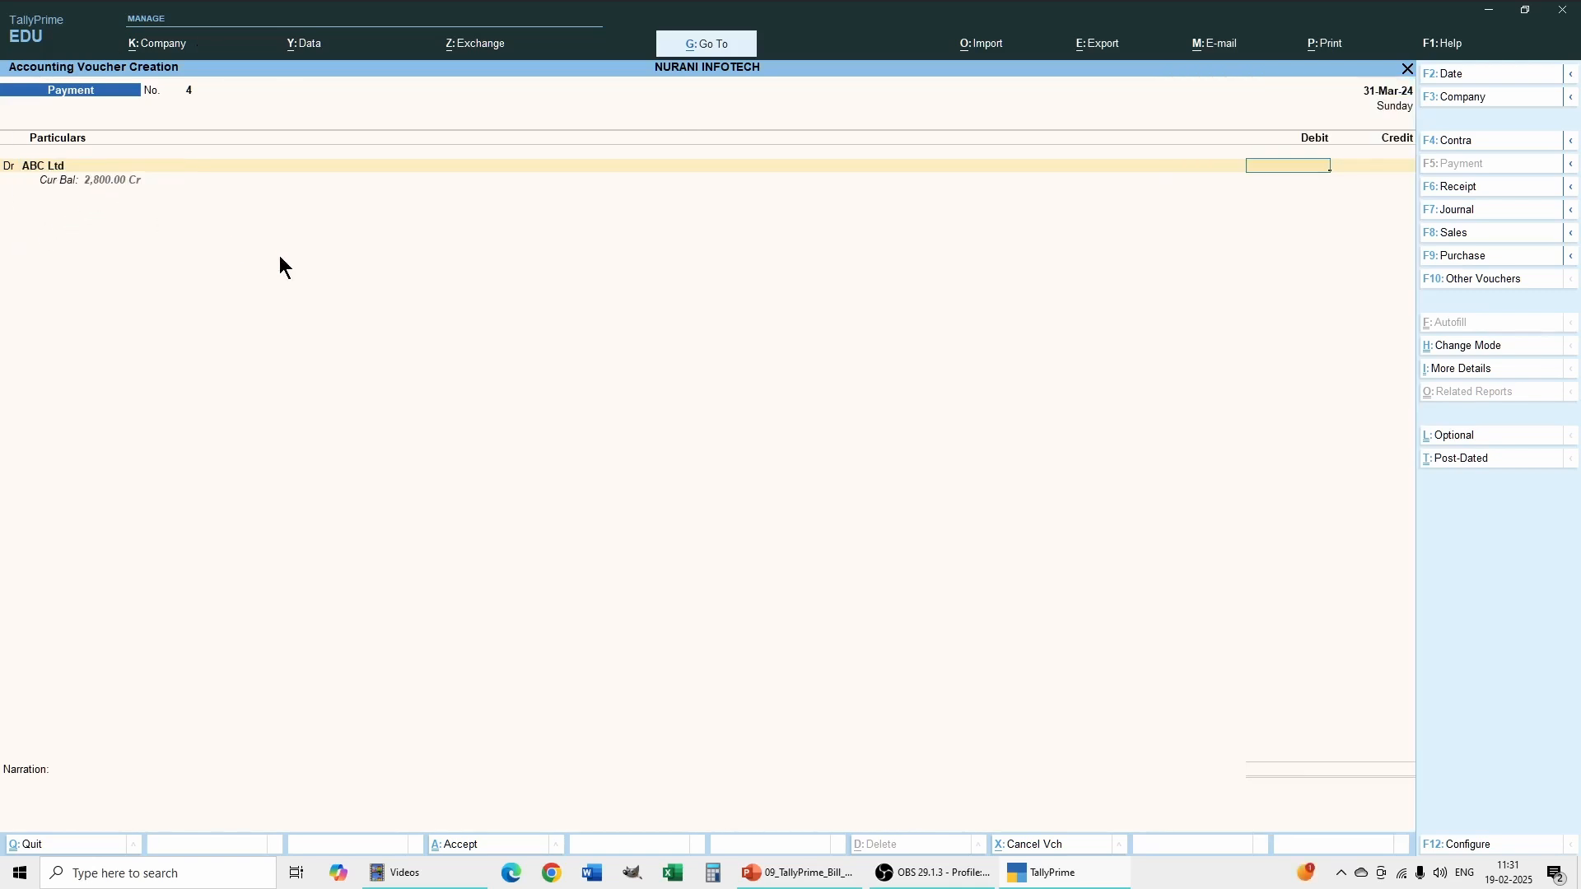
pyautogui.write('1000')
pyautogui.press('Return')
pyautogui.press('Return')
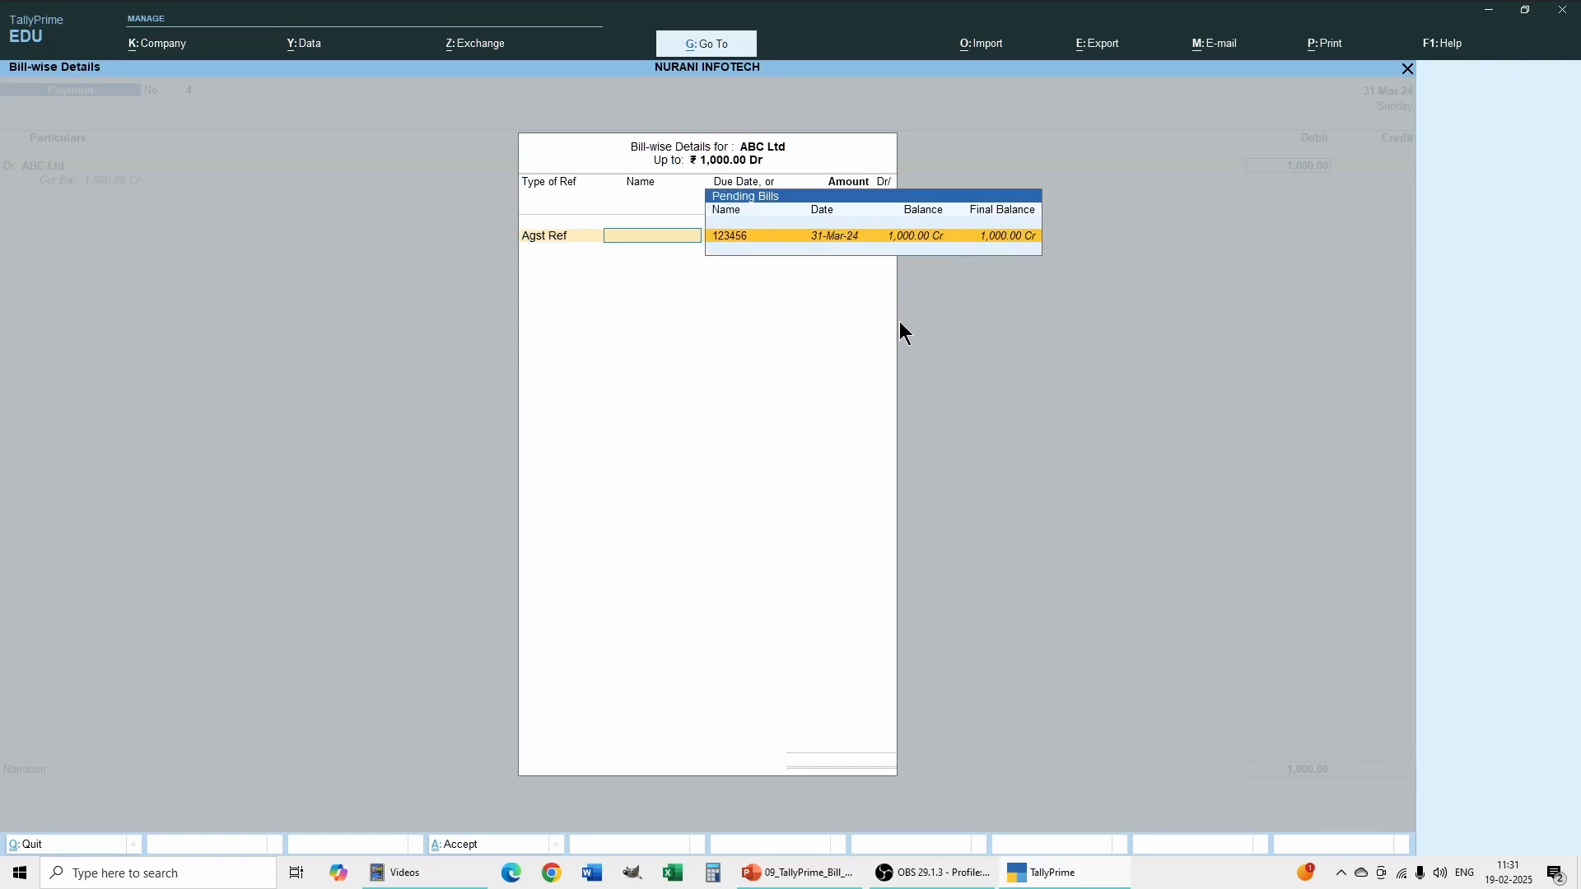
pyautogui.press('Return')
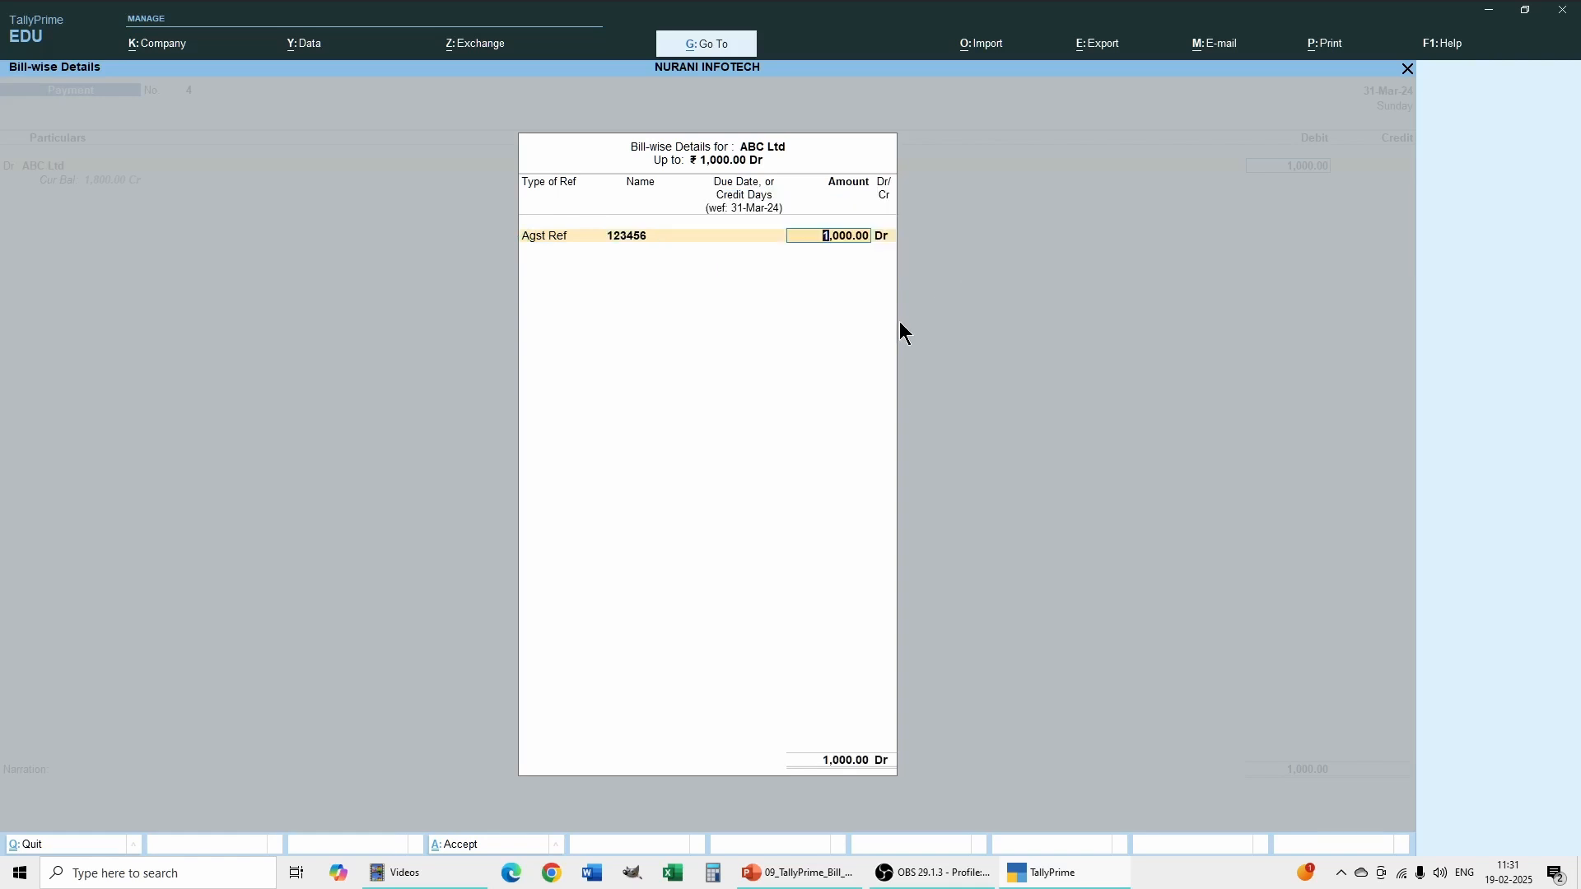
pyautogui.press('Return')
pyautogui.press('Return')
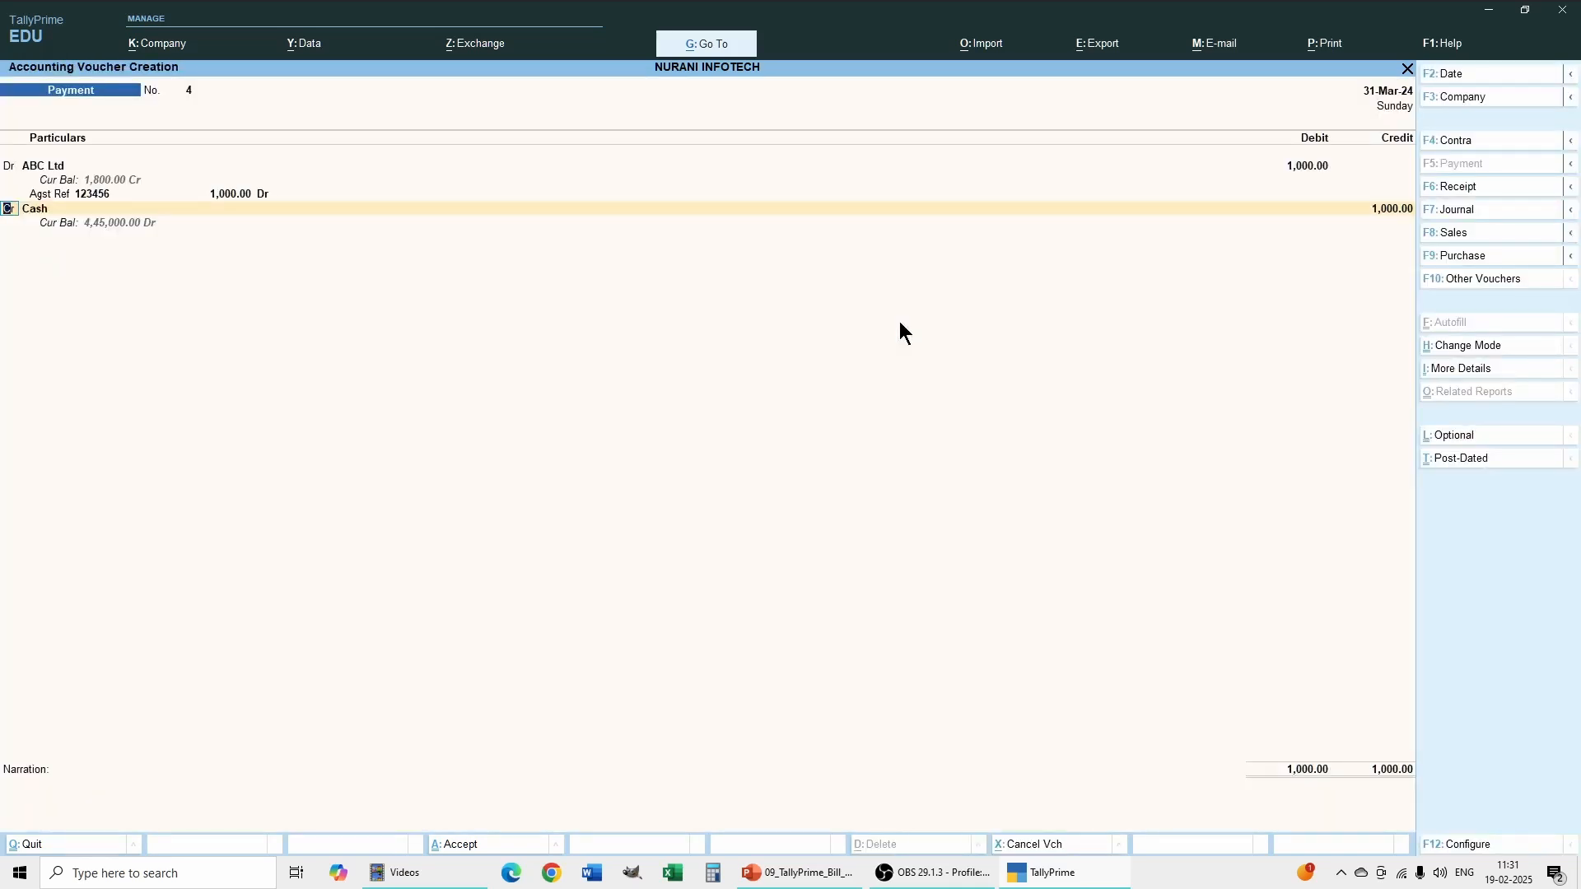
# Credit Cash with 1,000.00 and save the third payment voucher against the bill without a narration.
pyautogui.press('Return')
pyautogui.press('Return')
pyautogui.press('Return')
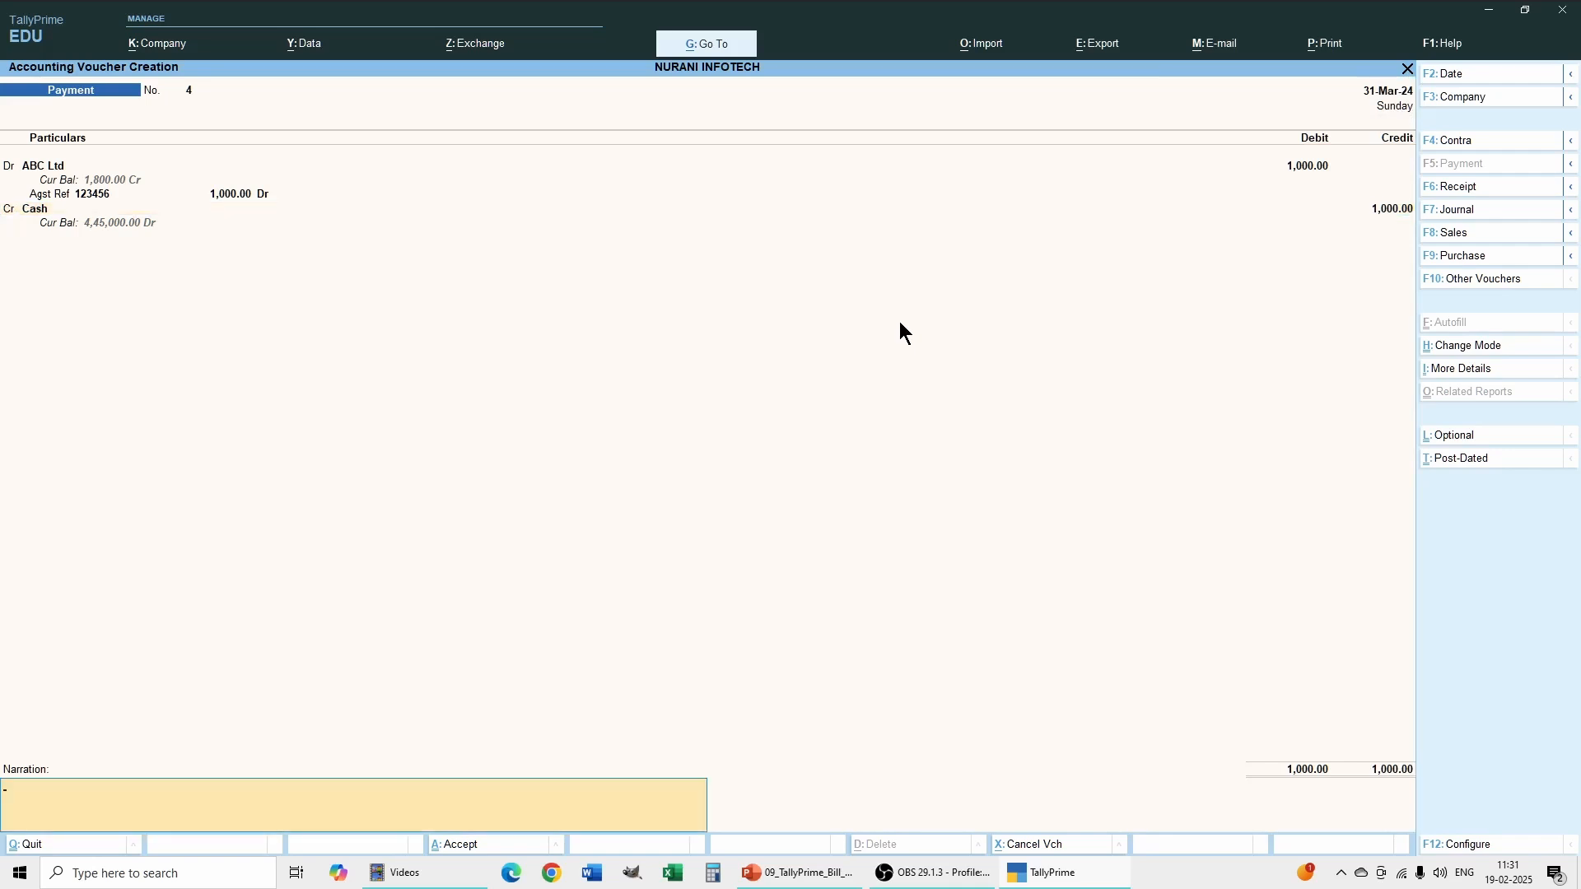
pyautogui.press('Return')
pyautogui.press('Return')
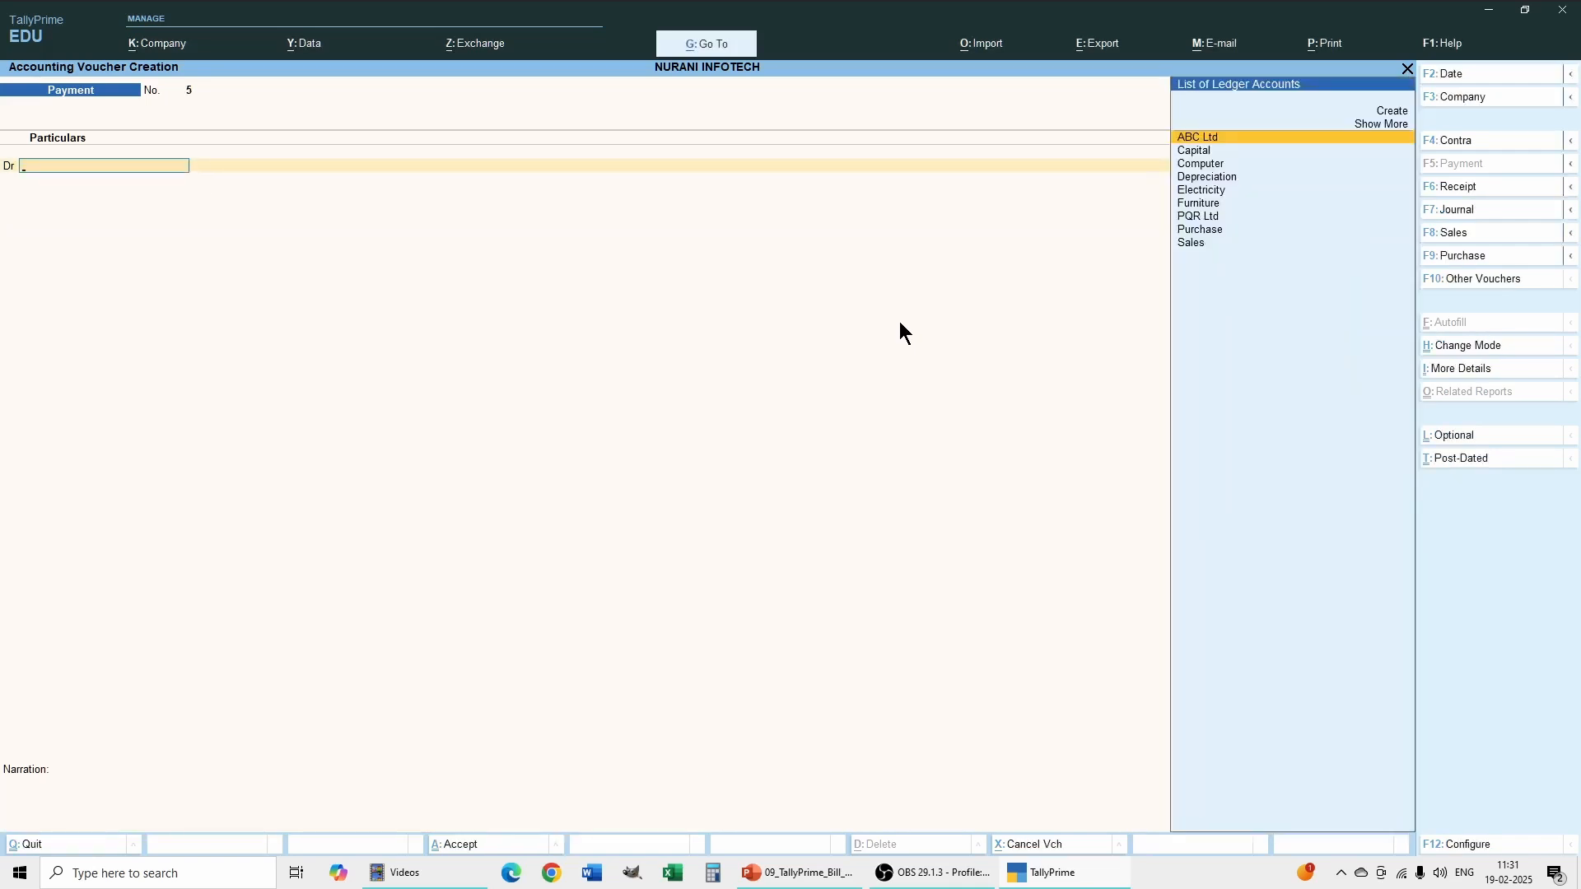
pyautogui.press('Return')
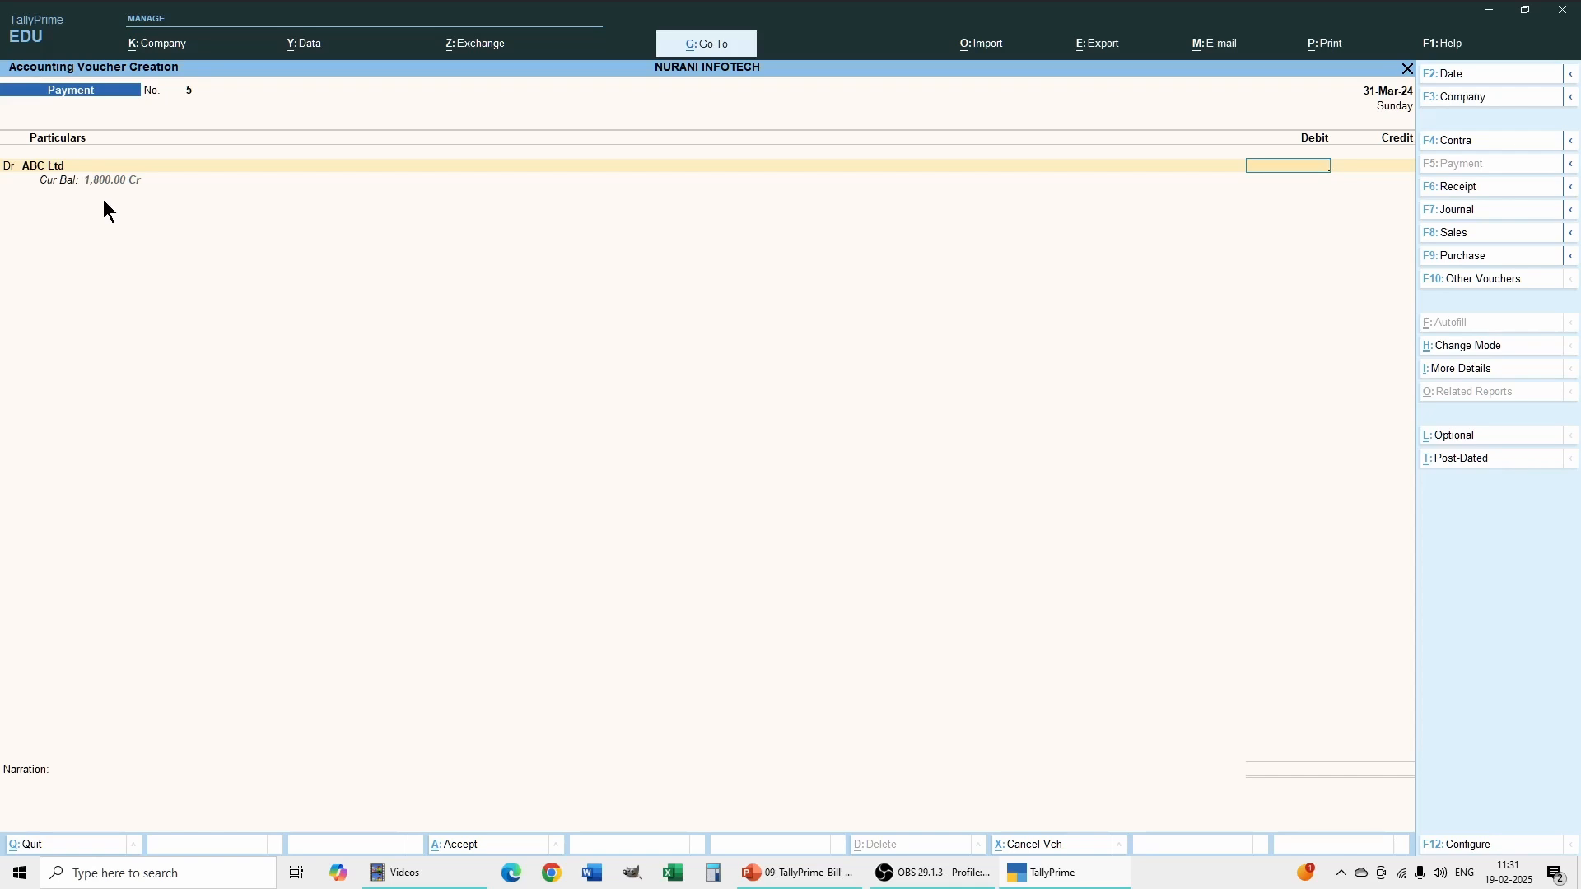
pyautogui.write('1000')
pyautogui.press('Return')
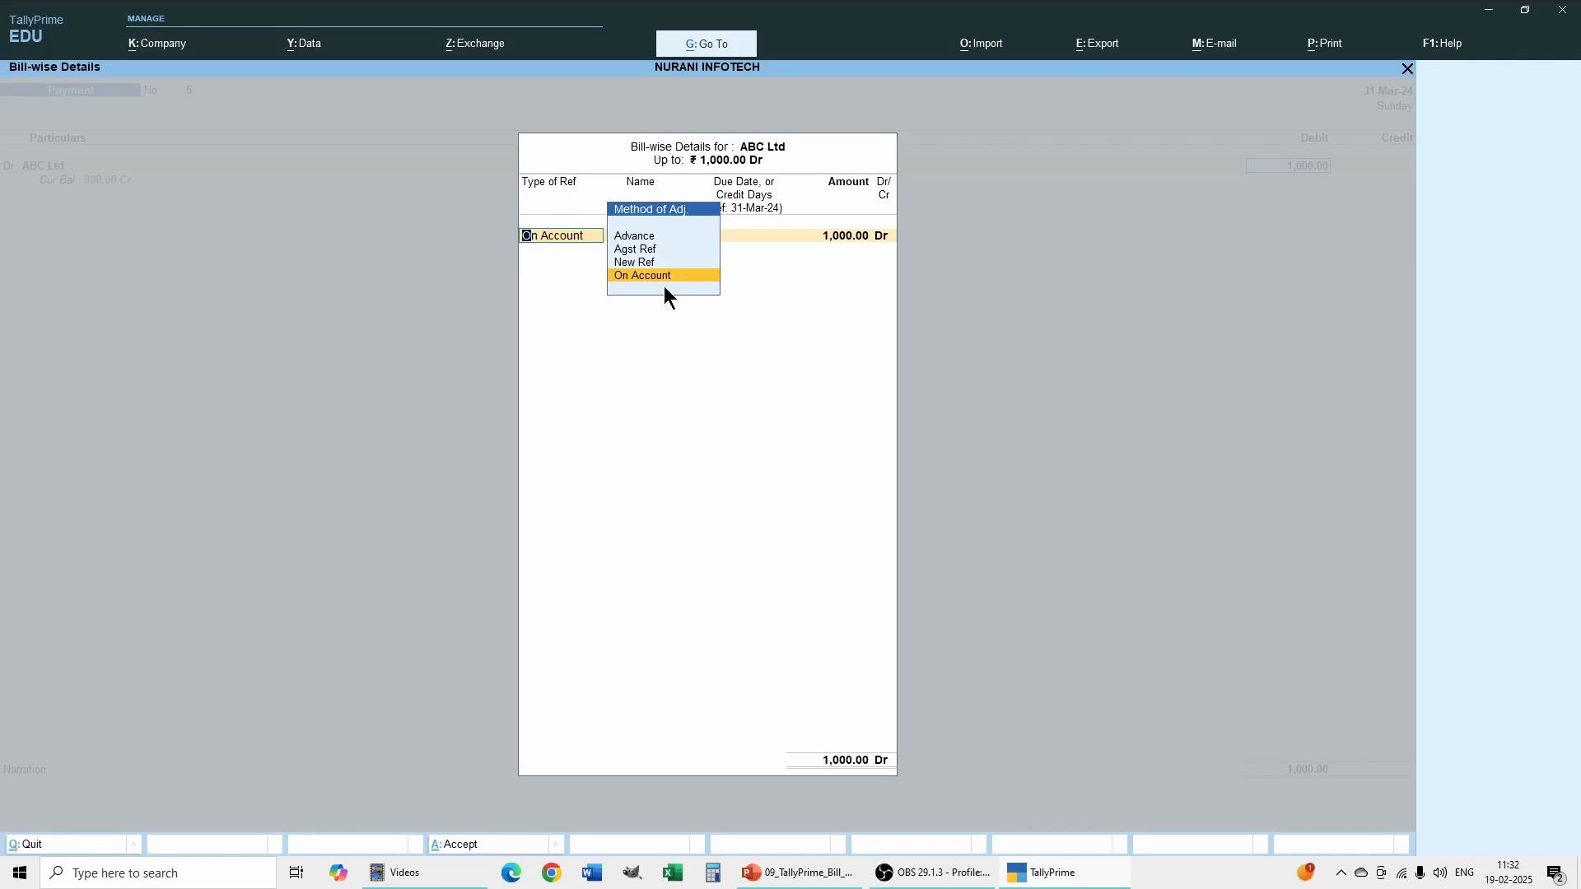
pyautogui.press('Return')
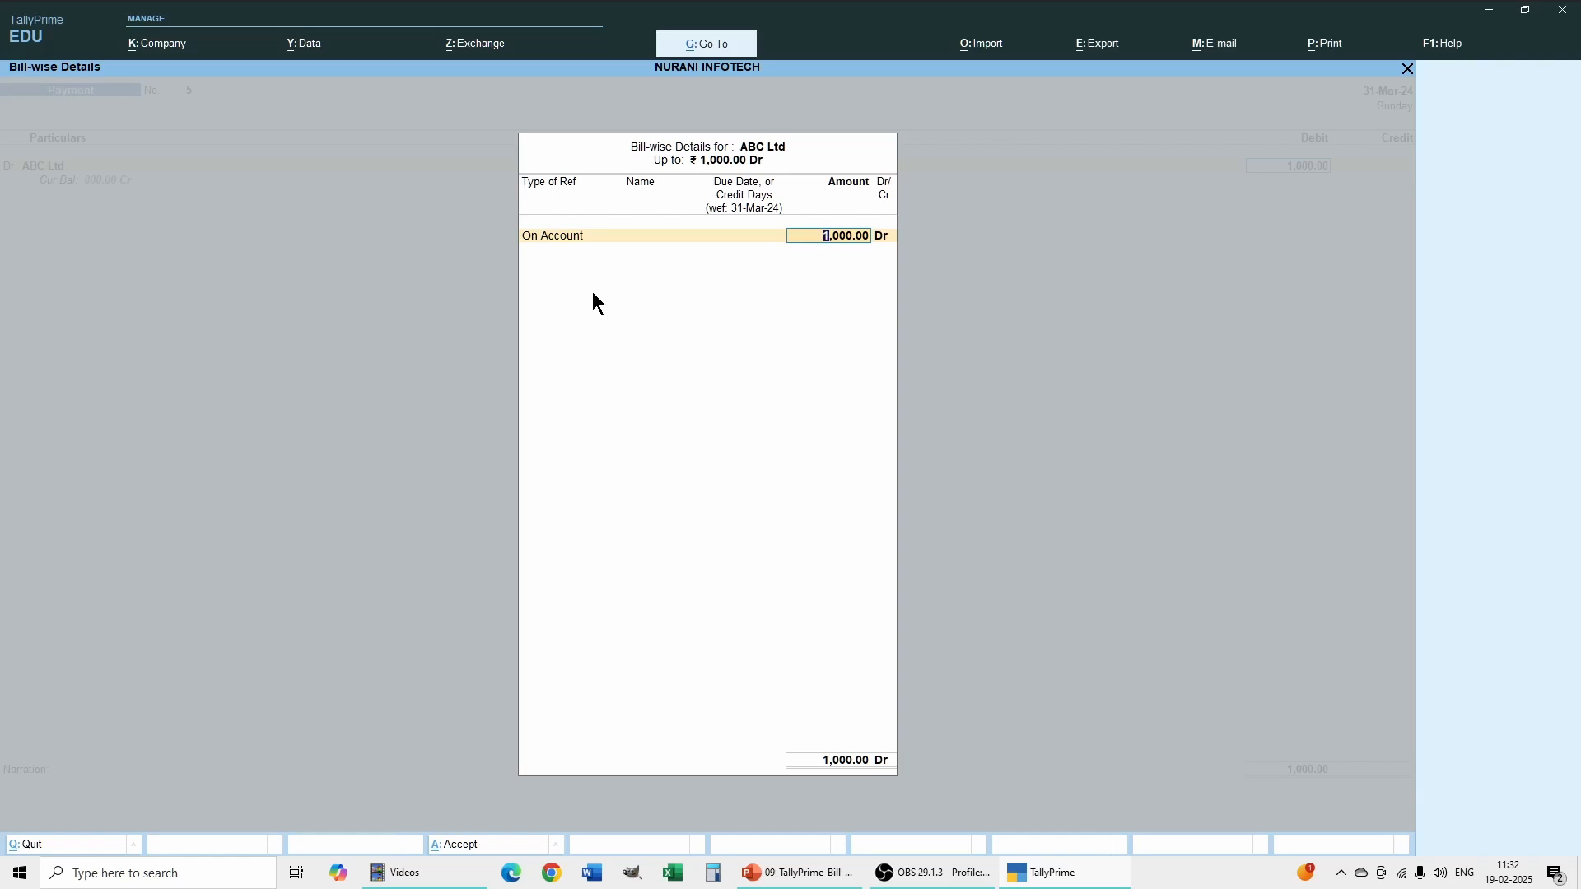
pyautogui.press('Return')
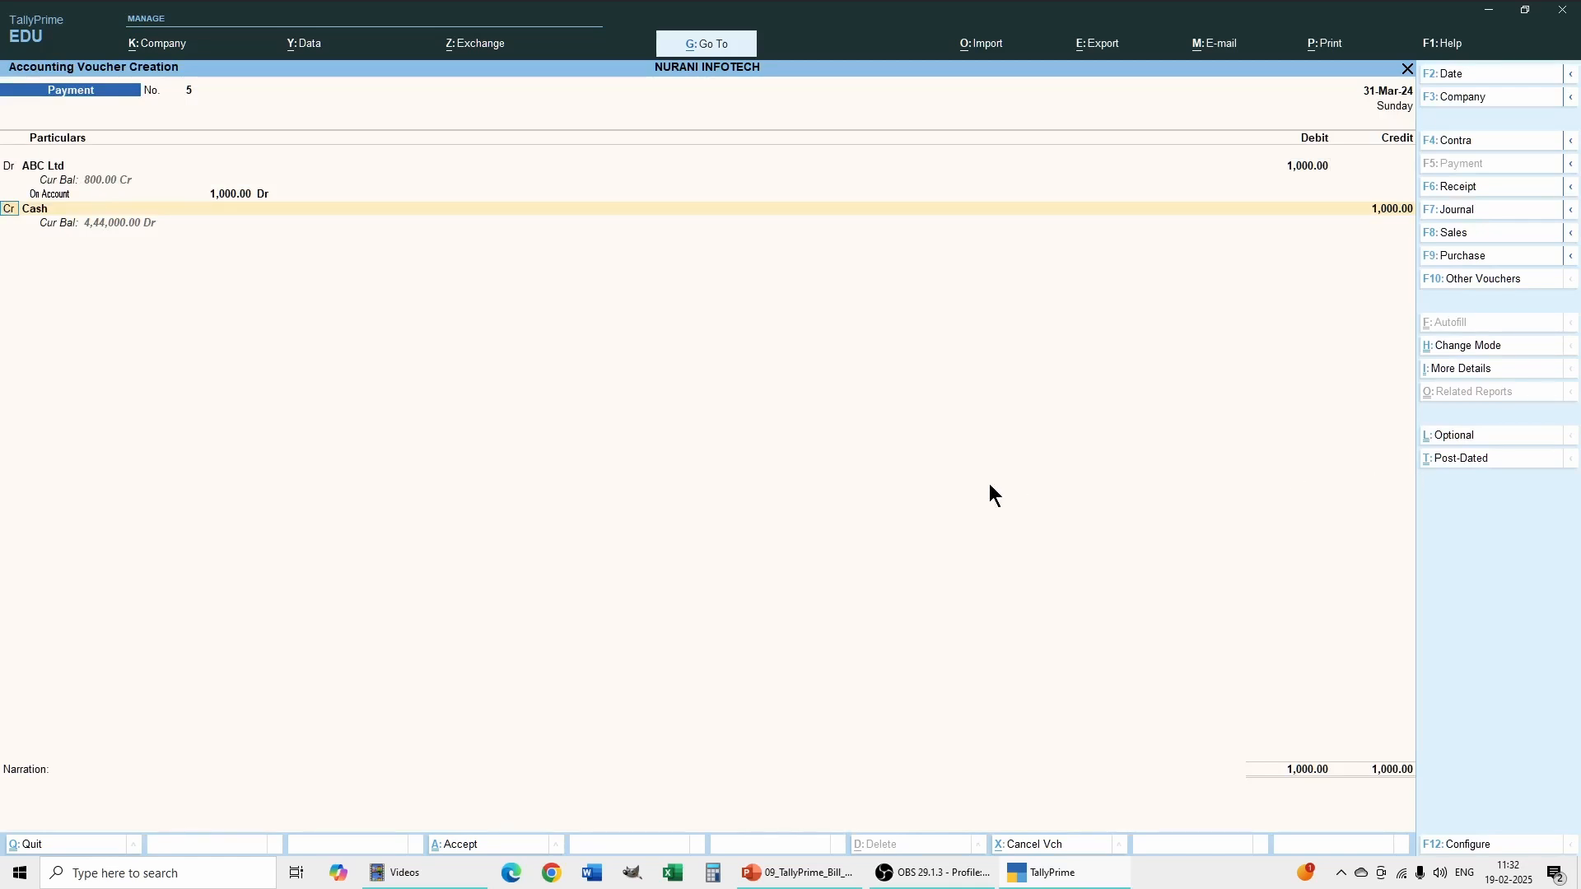
pyautogui.press('Return')
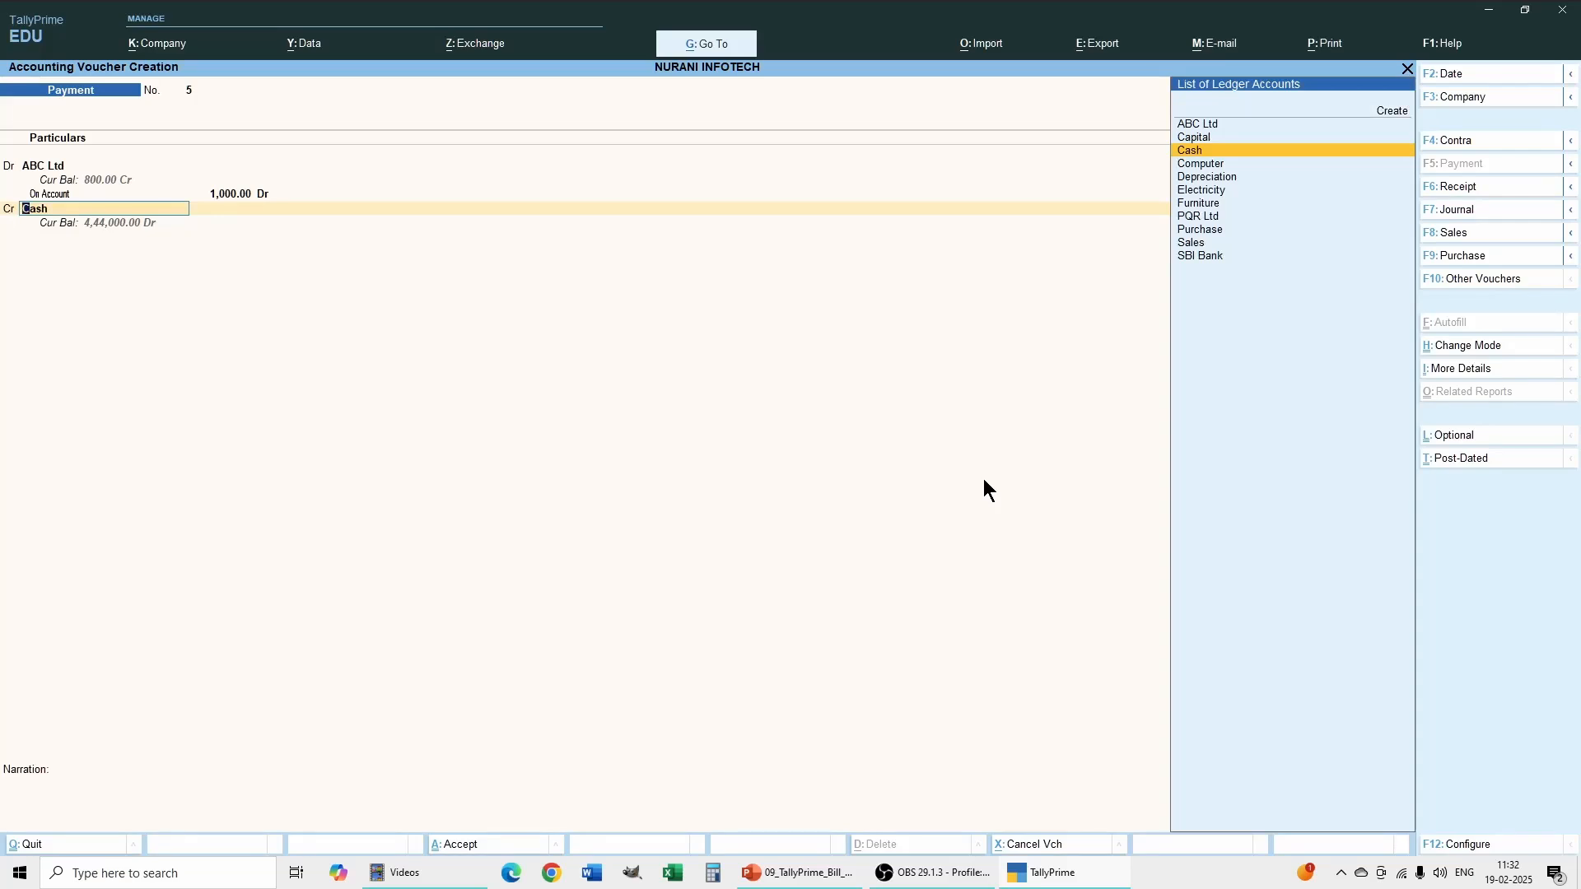
pyautogui.press('Return')
pyautogui.press('Return')
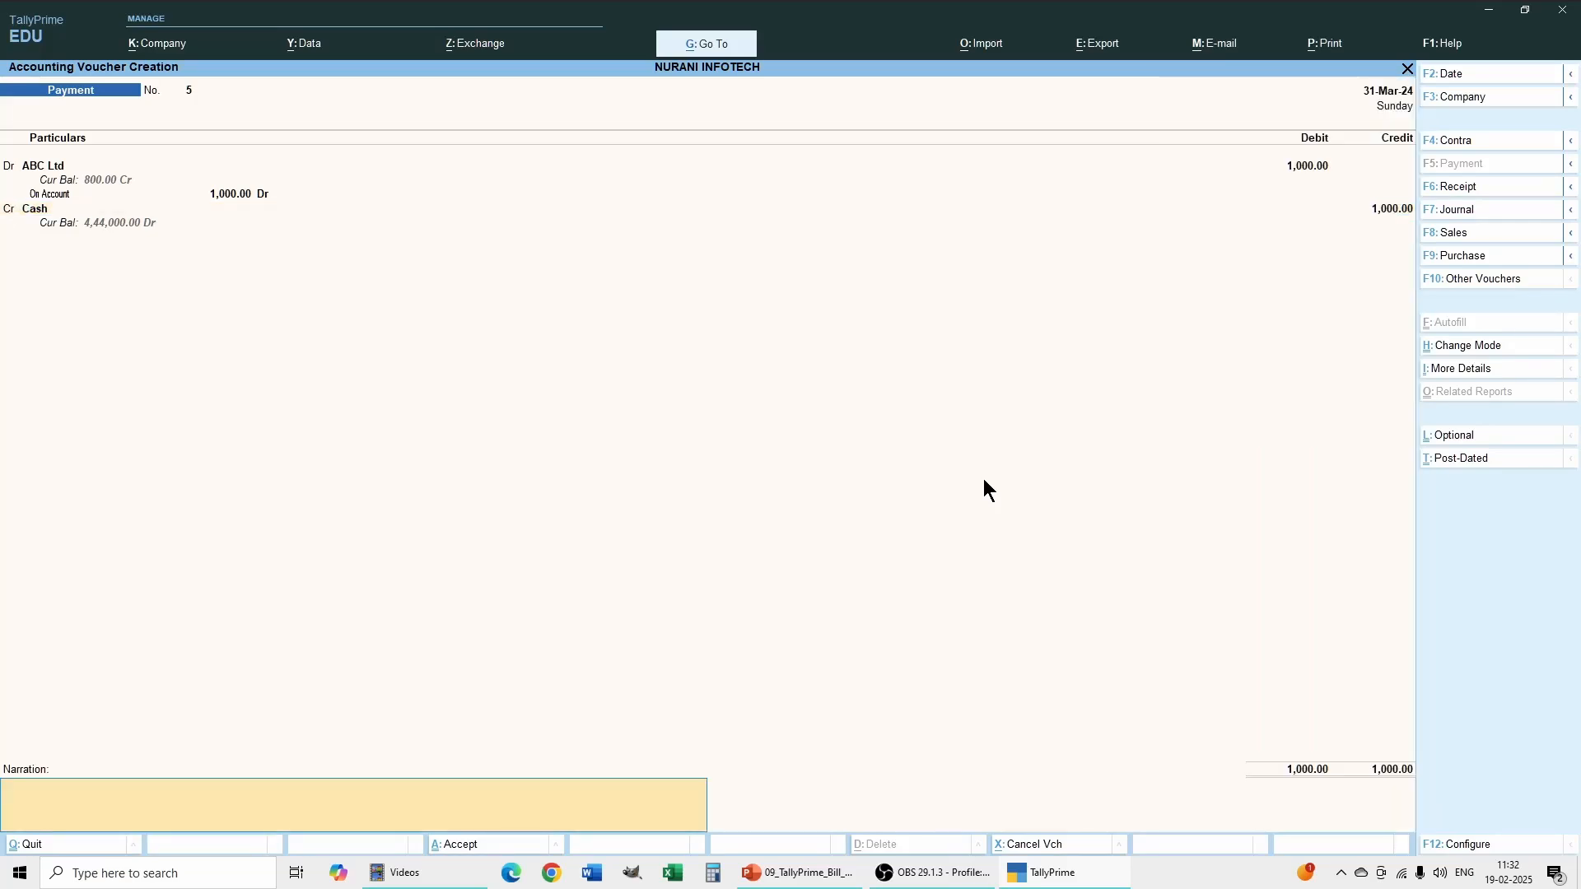
pyautogui.press('Return')
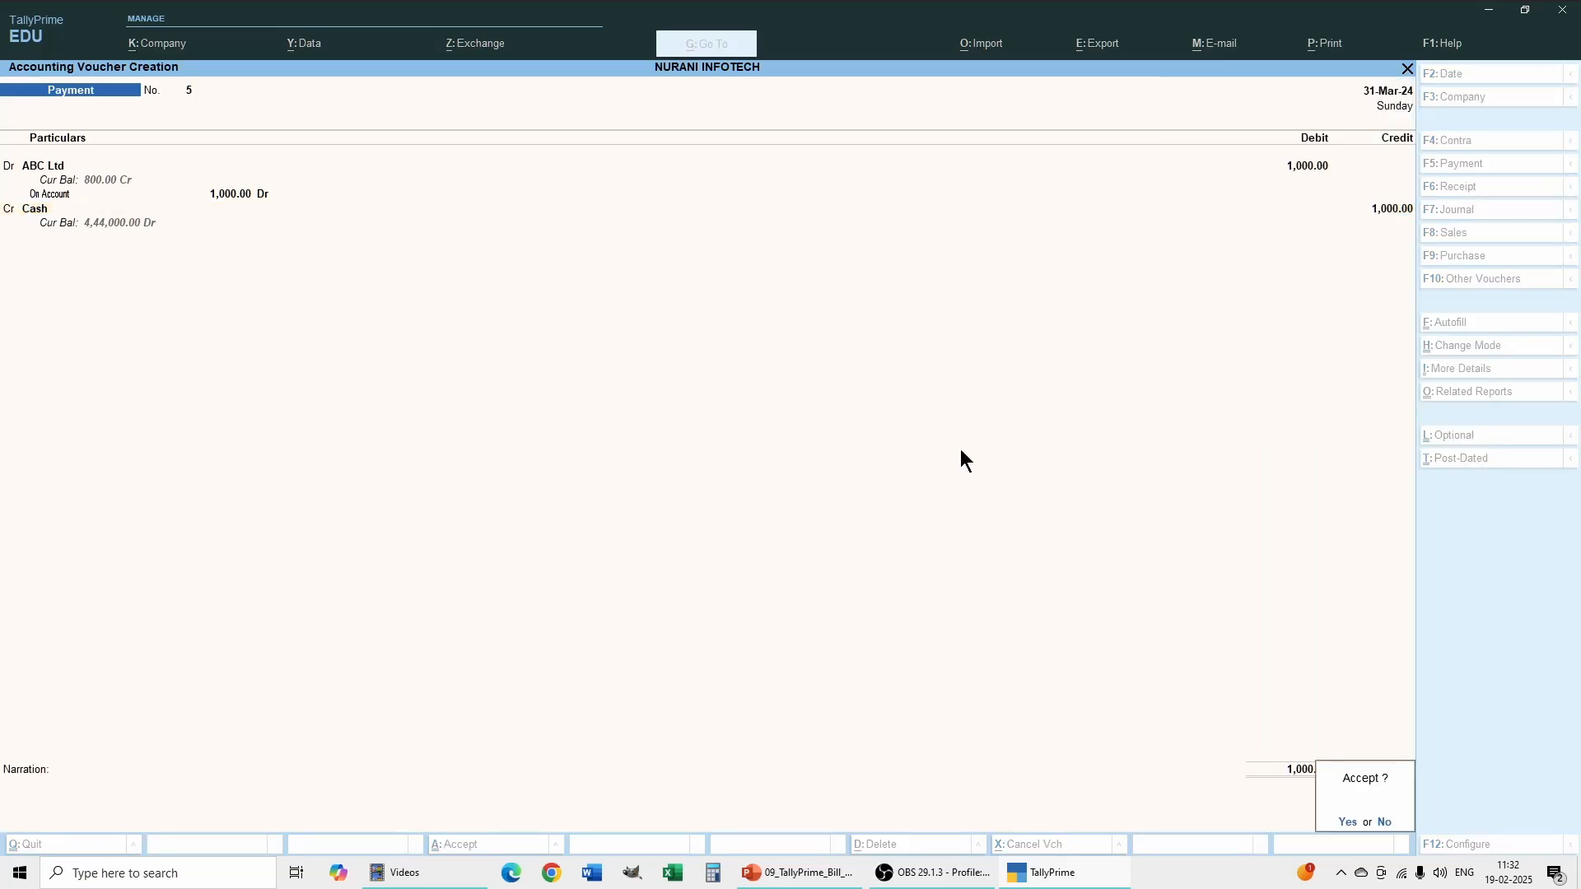
pyautogui.click(1388, 822)
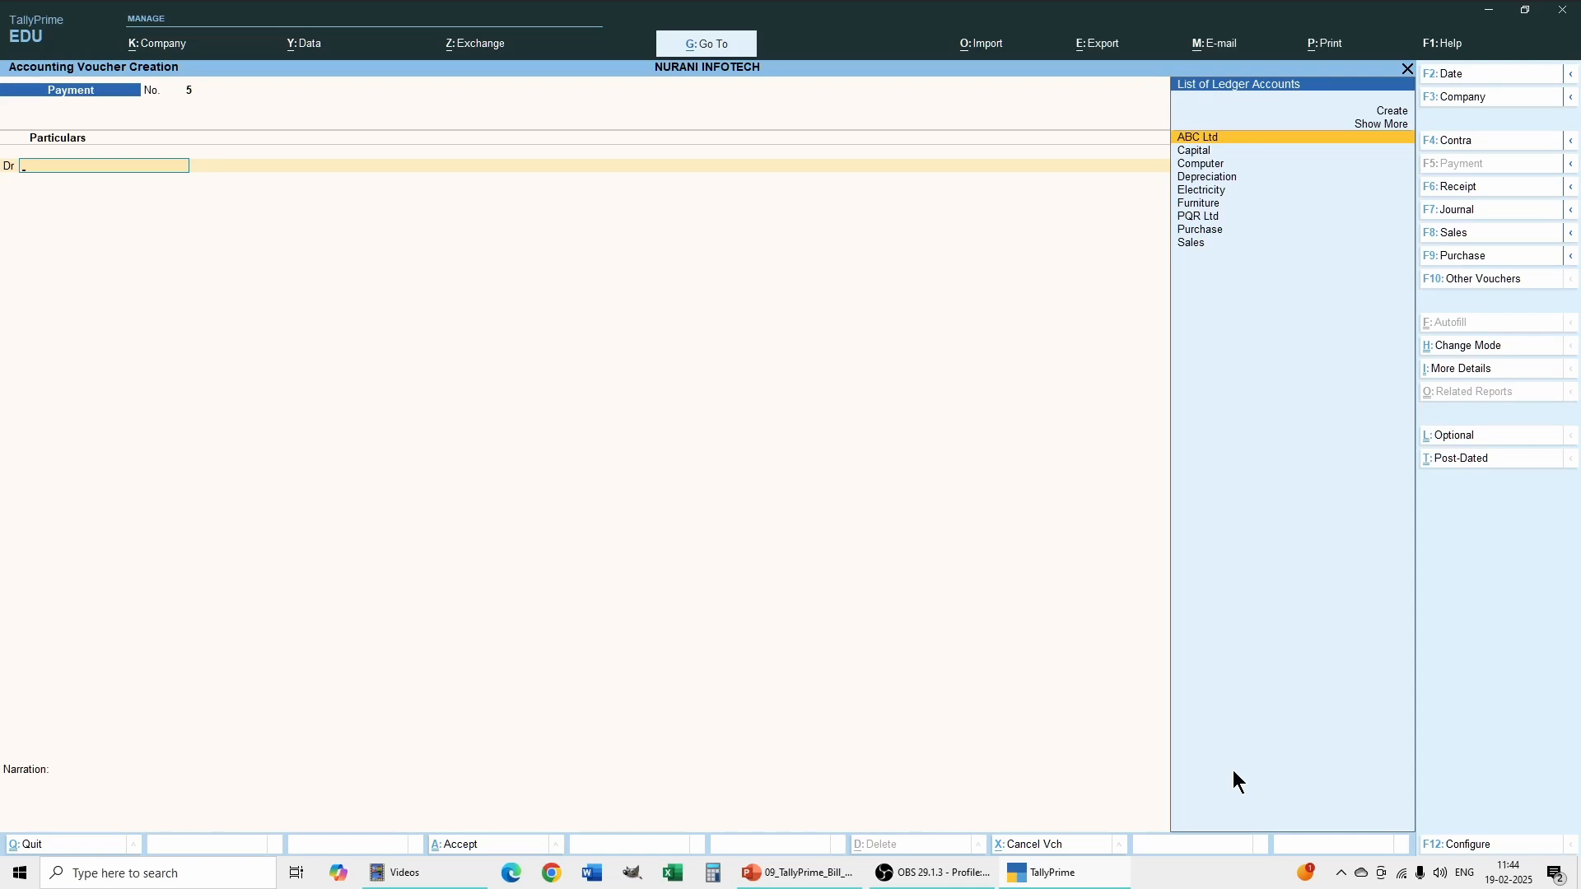
# Debit ABC Ltd with 1800 in the payment voucher and record the amount as On Account in the bill-wise details.
pyautogui.press('ctrl')
pyautogui.press('Return')
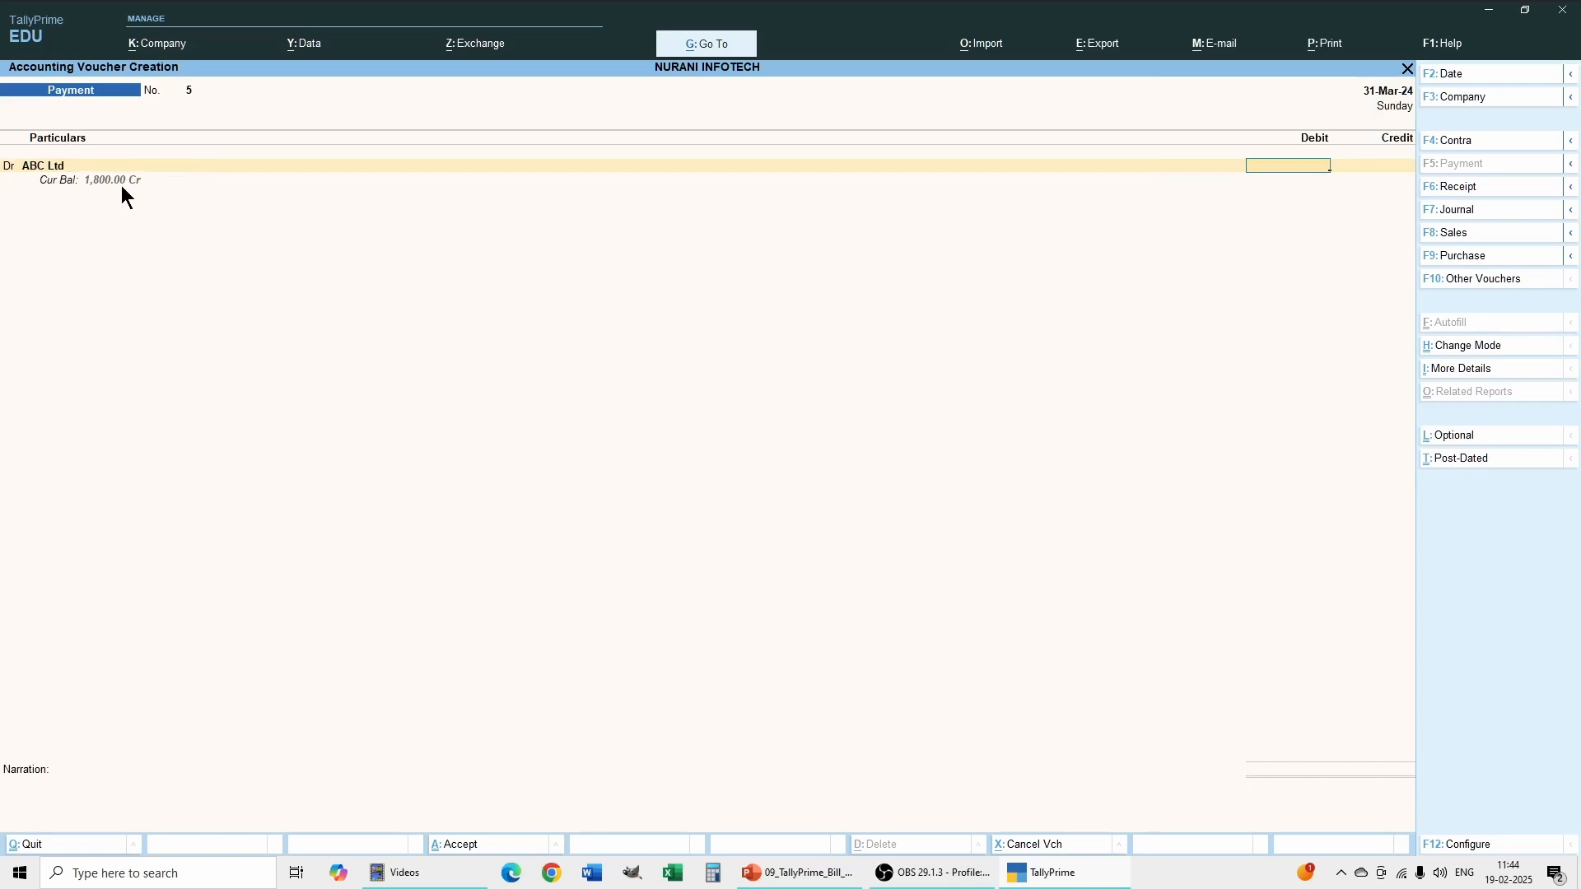
pyautogui.write('1800')
pyautogui.press('Return')
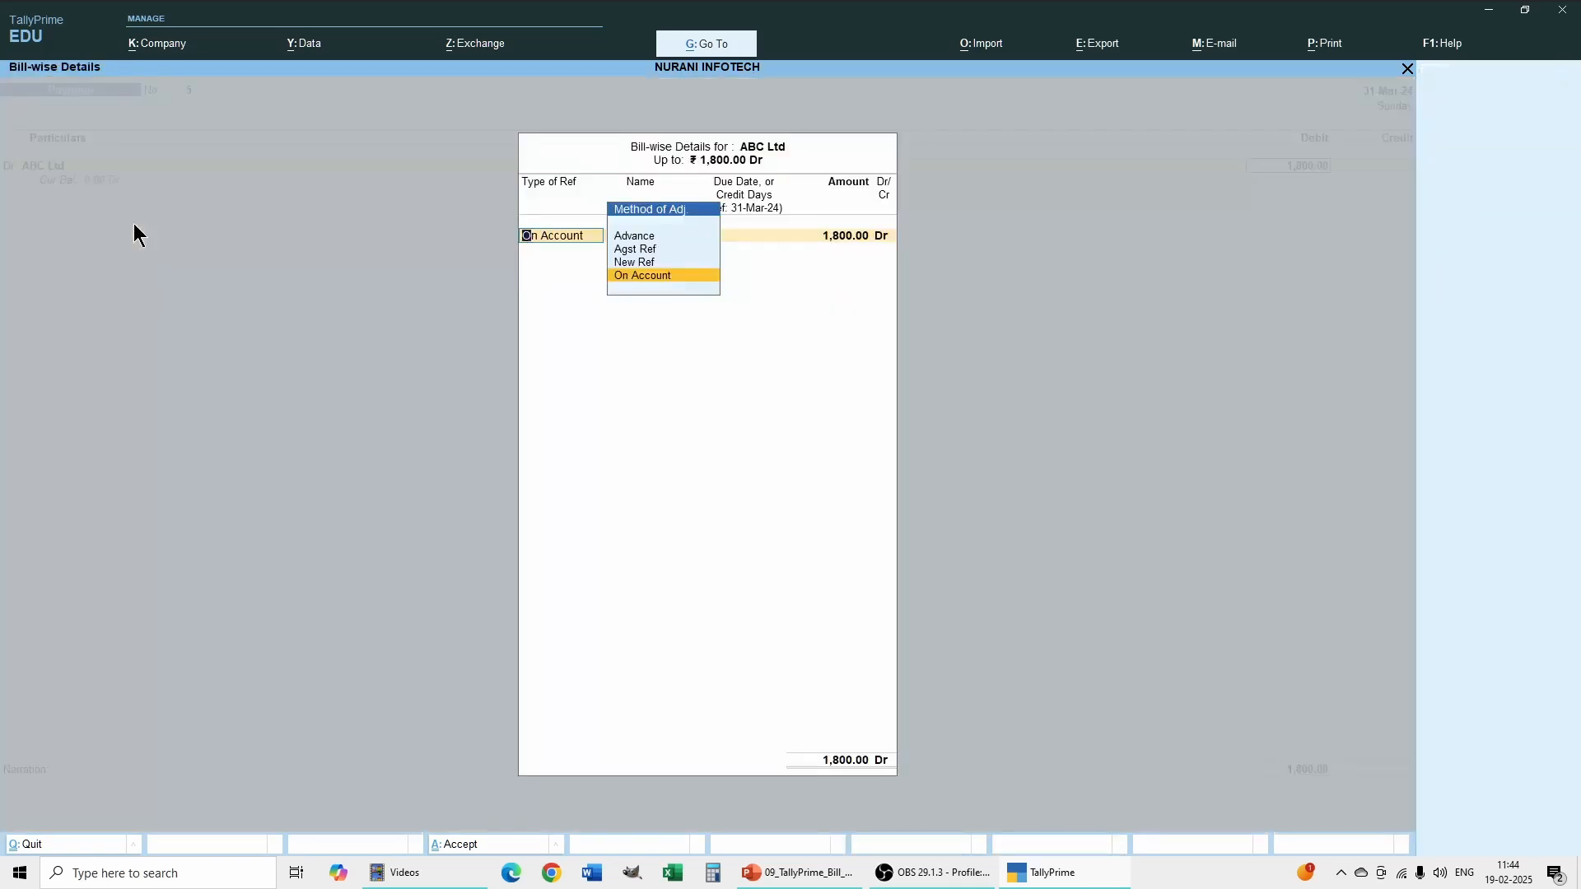
pyautogui.press('Return')
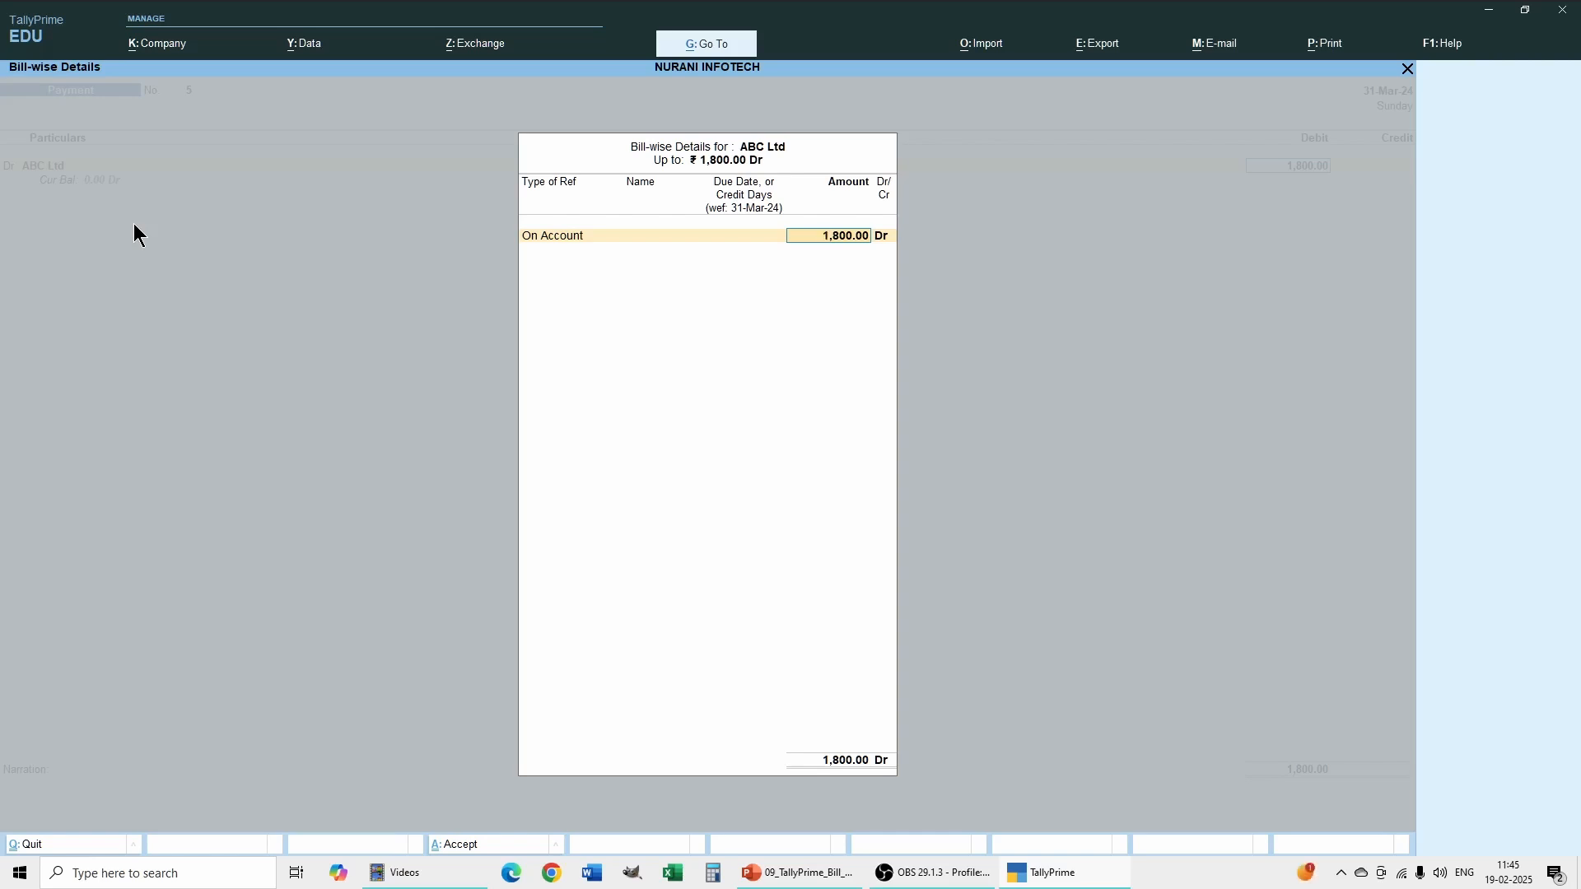
pyautogui.press('Return')
pyautogui.press('Return')
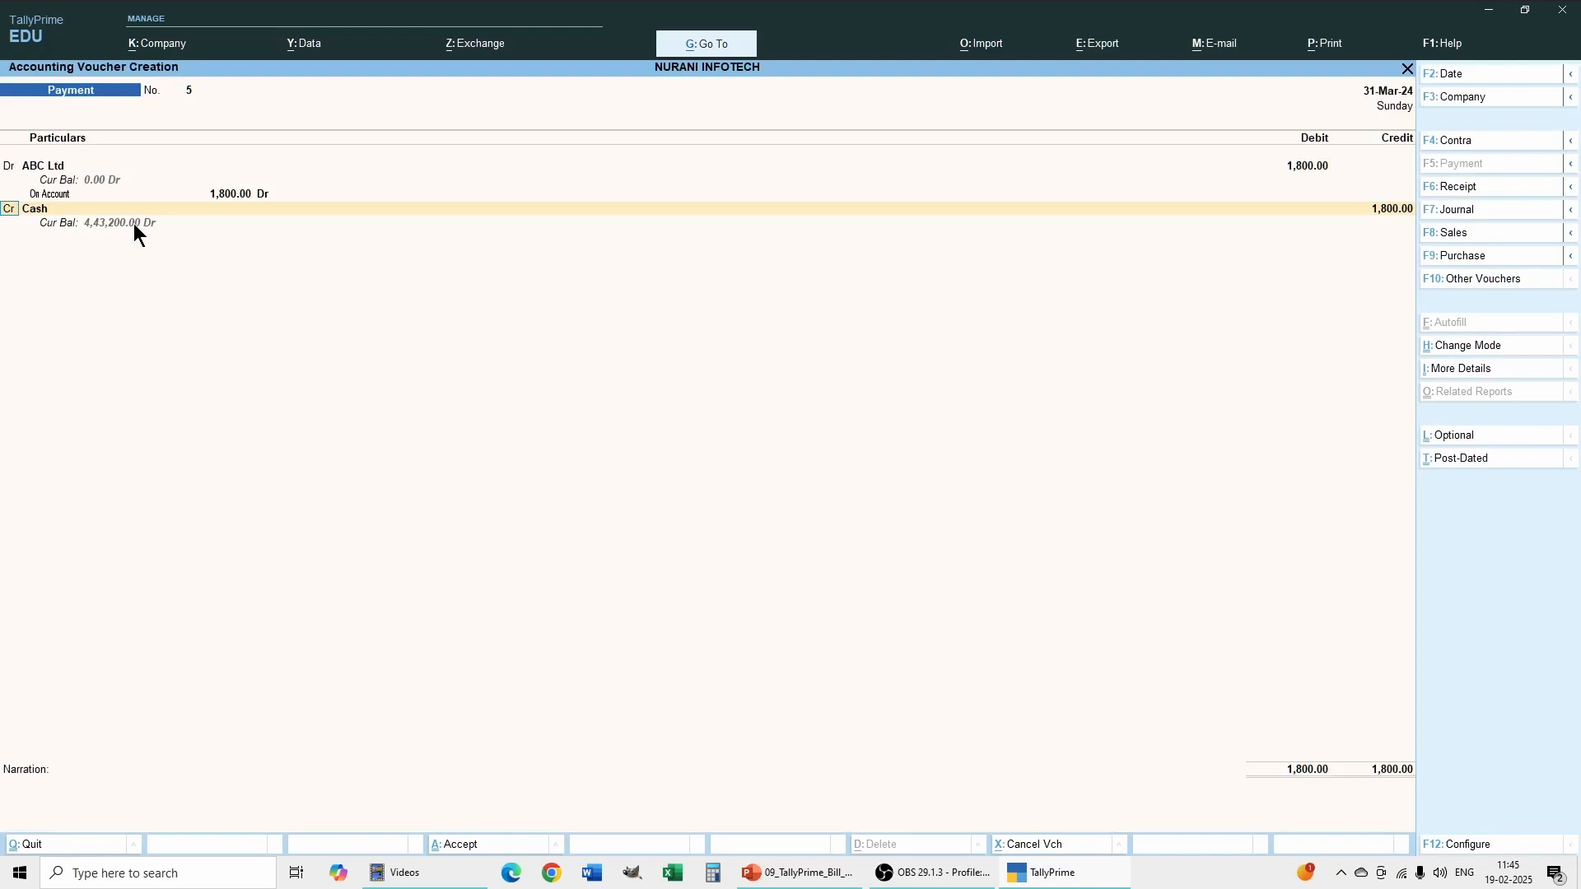
# Credit Cash with 1,800.00 and save the On Account payment voucher without a narration.
pyautogui.press('Return')
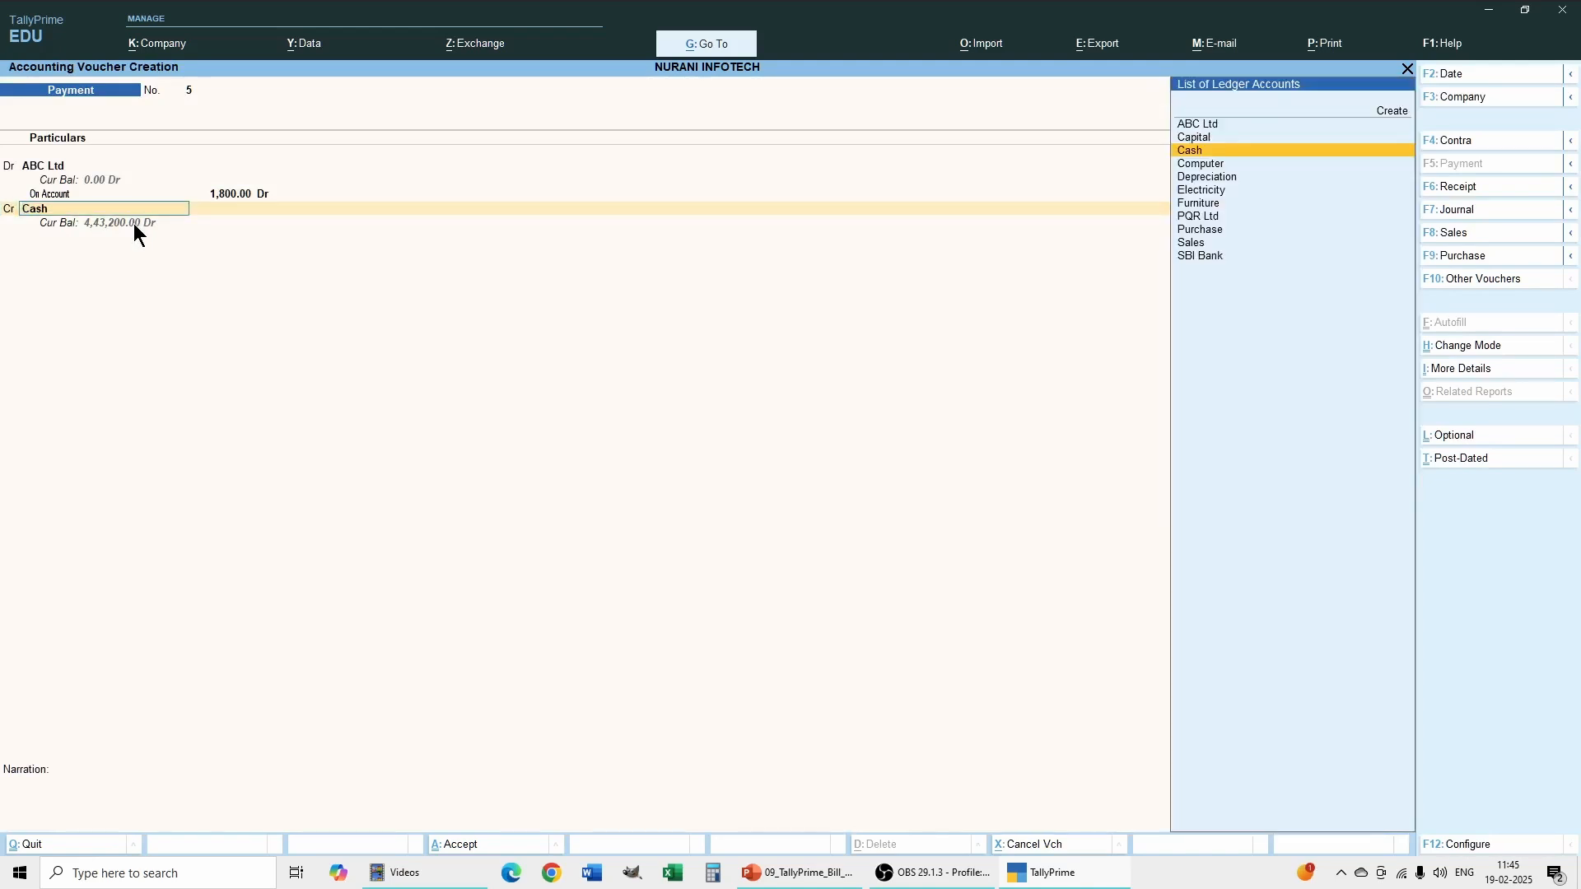
pyautogui.press('Return')
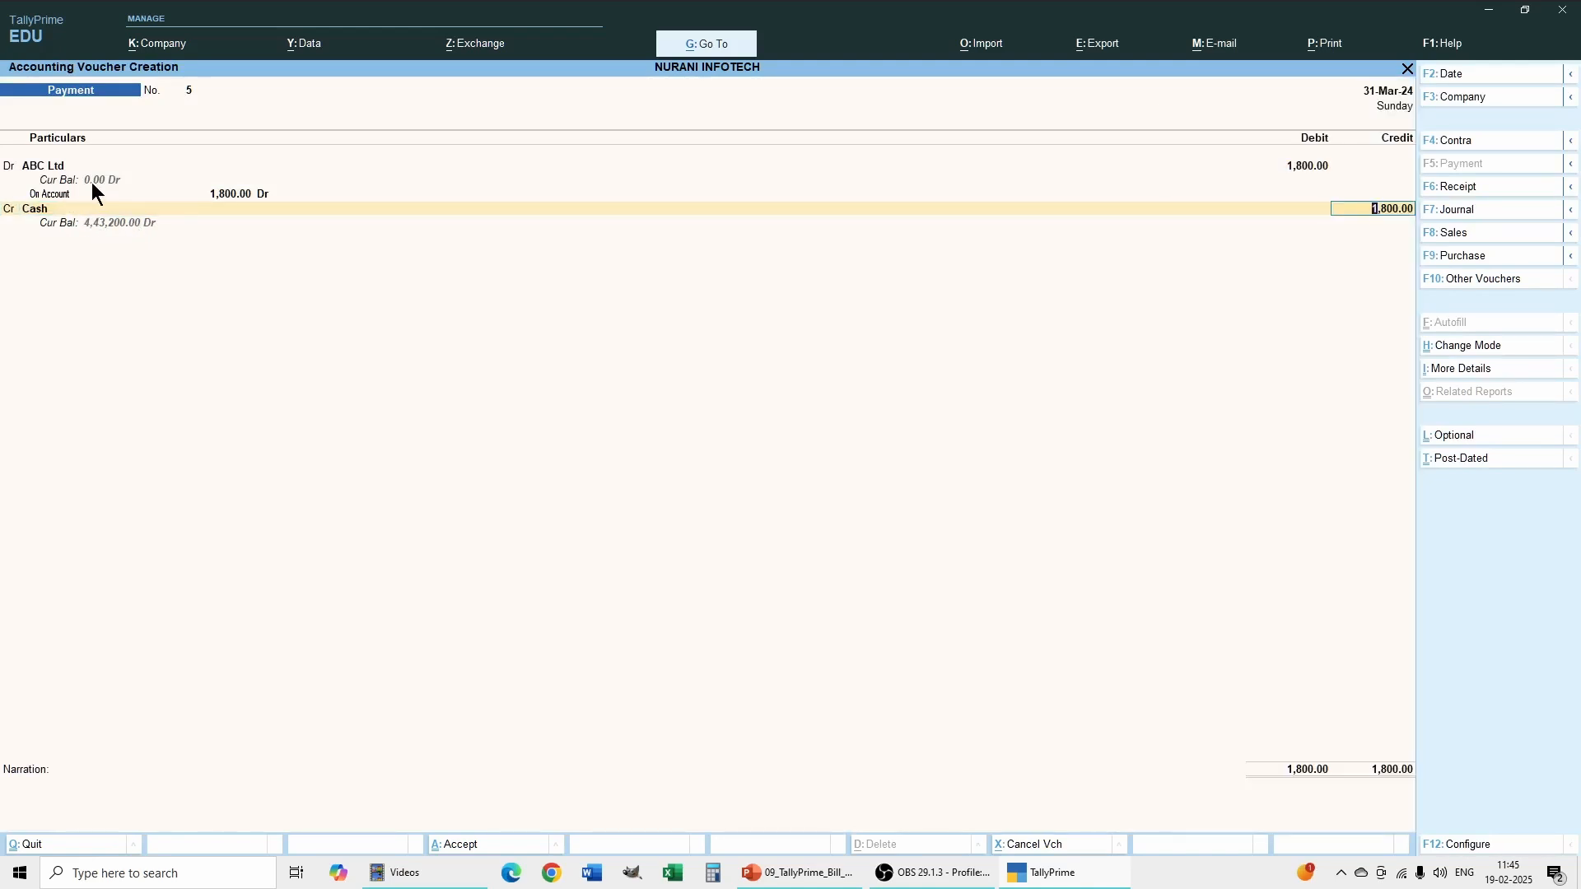
pyautogui.press('Return')
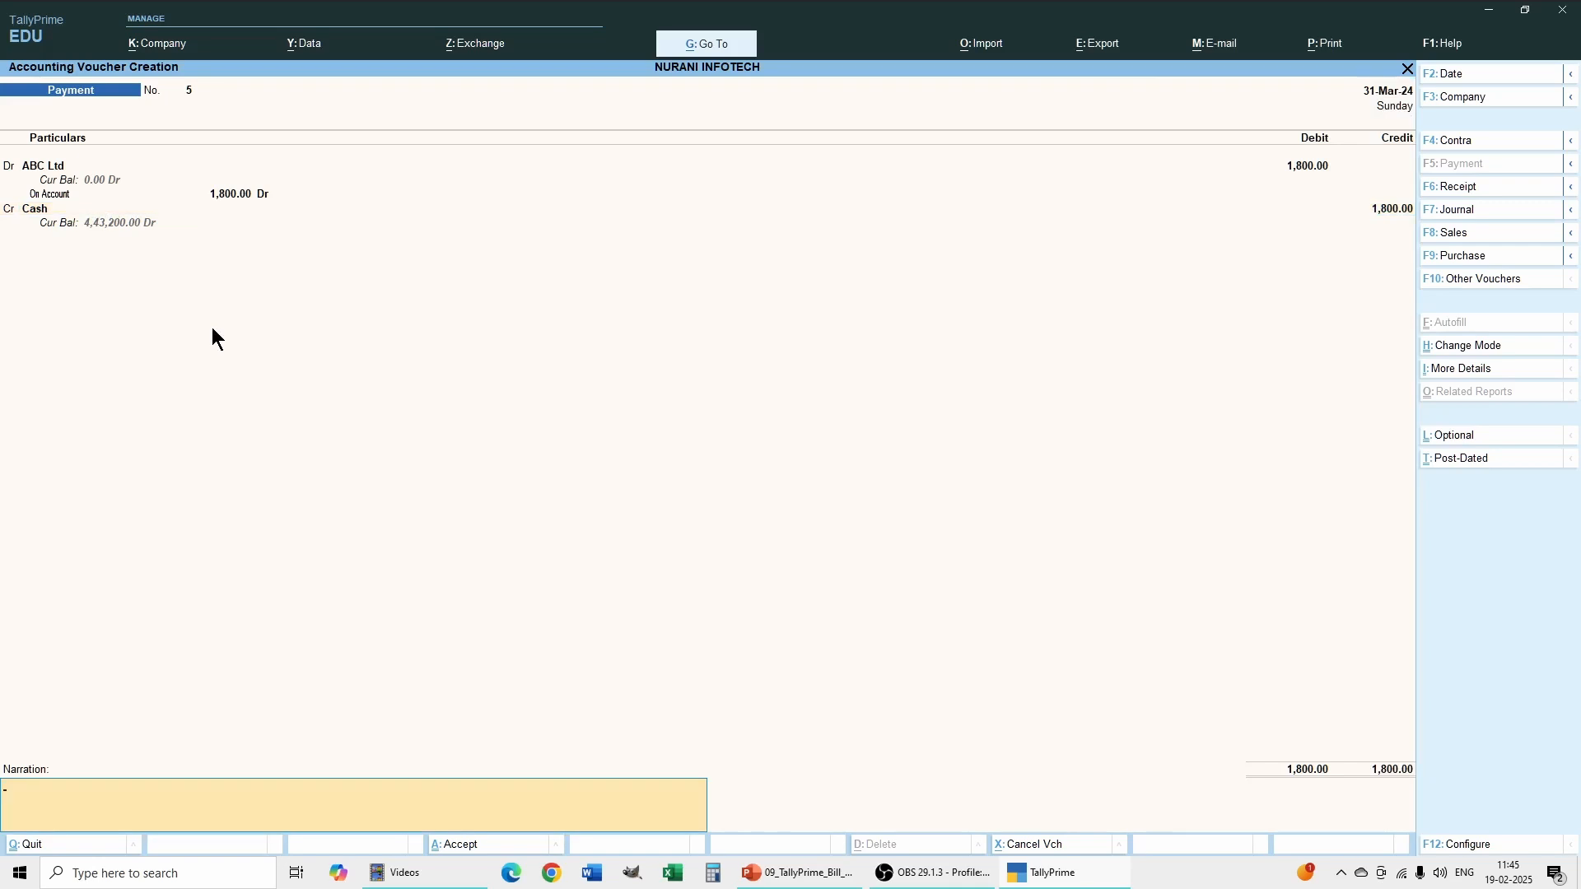
pyautogui.press('Return')
pyautogui.press('Return')
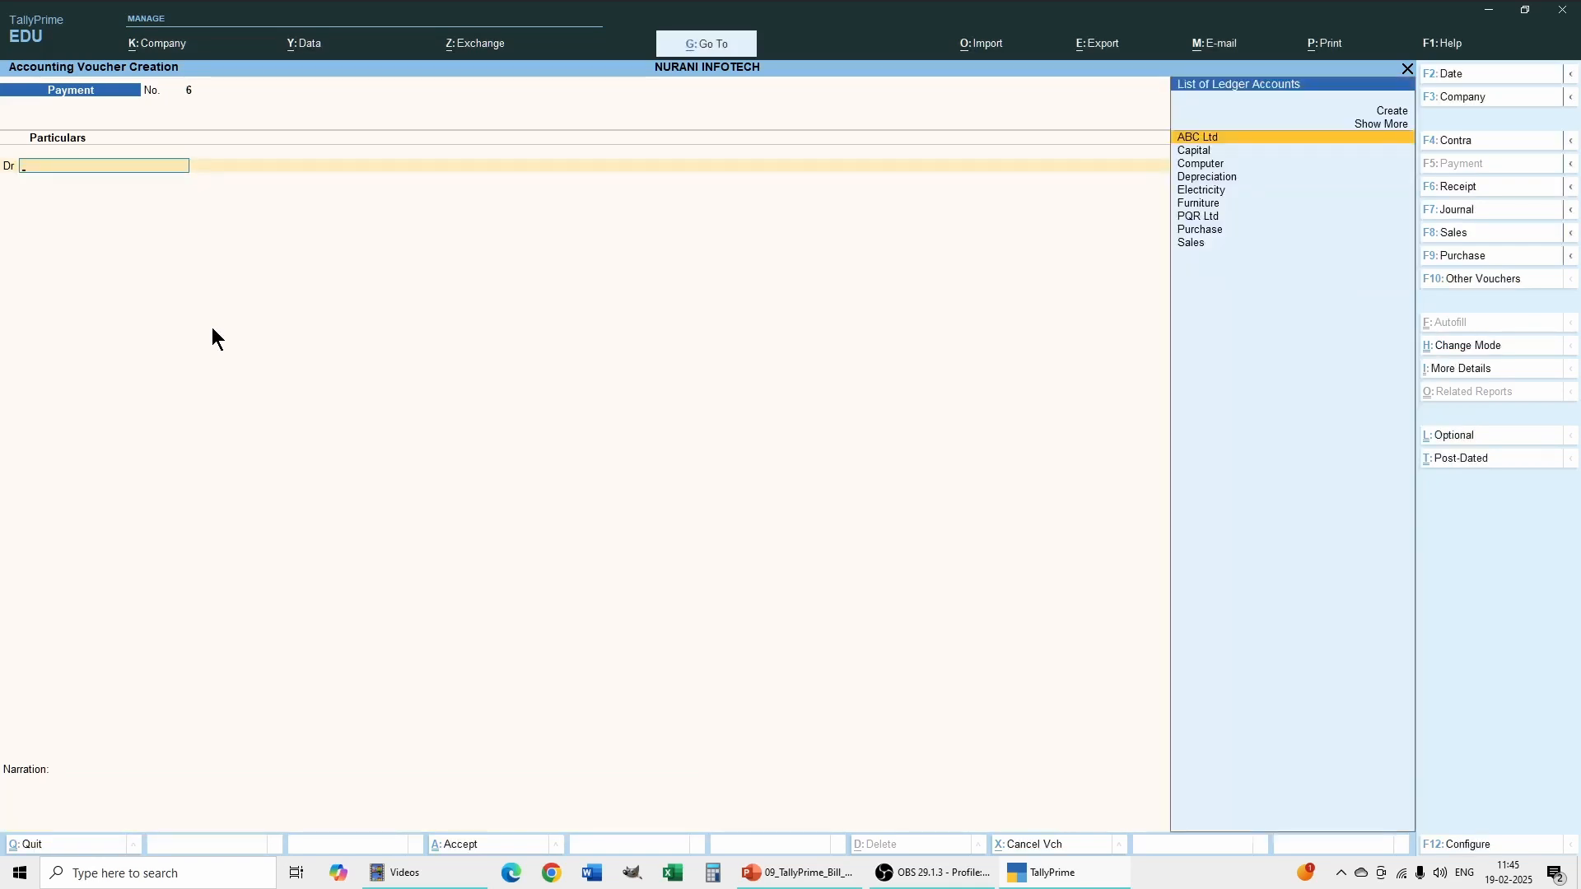
# Choose ABC Ltd as the debit ledger of the next payment voucher.
pyautogui.press('Return')
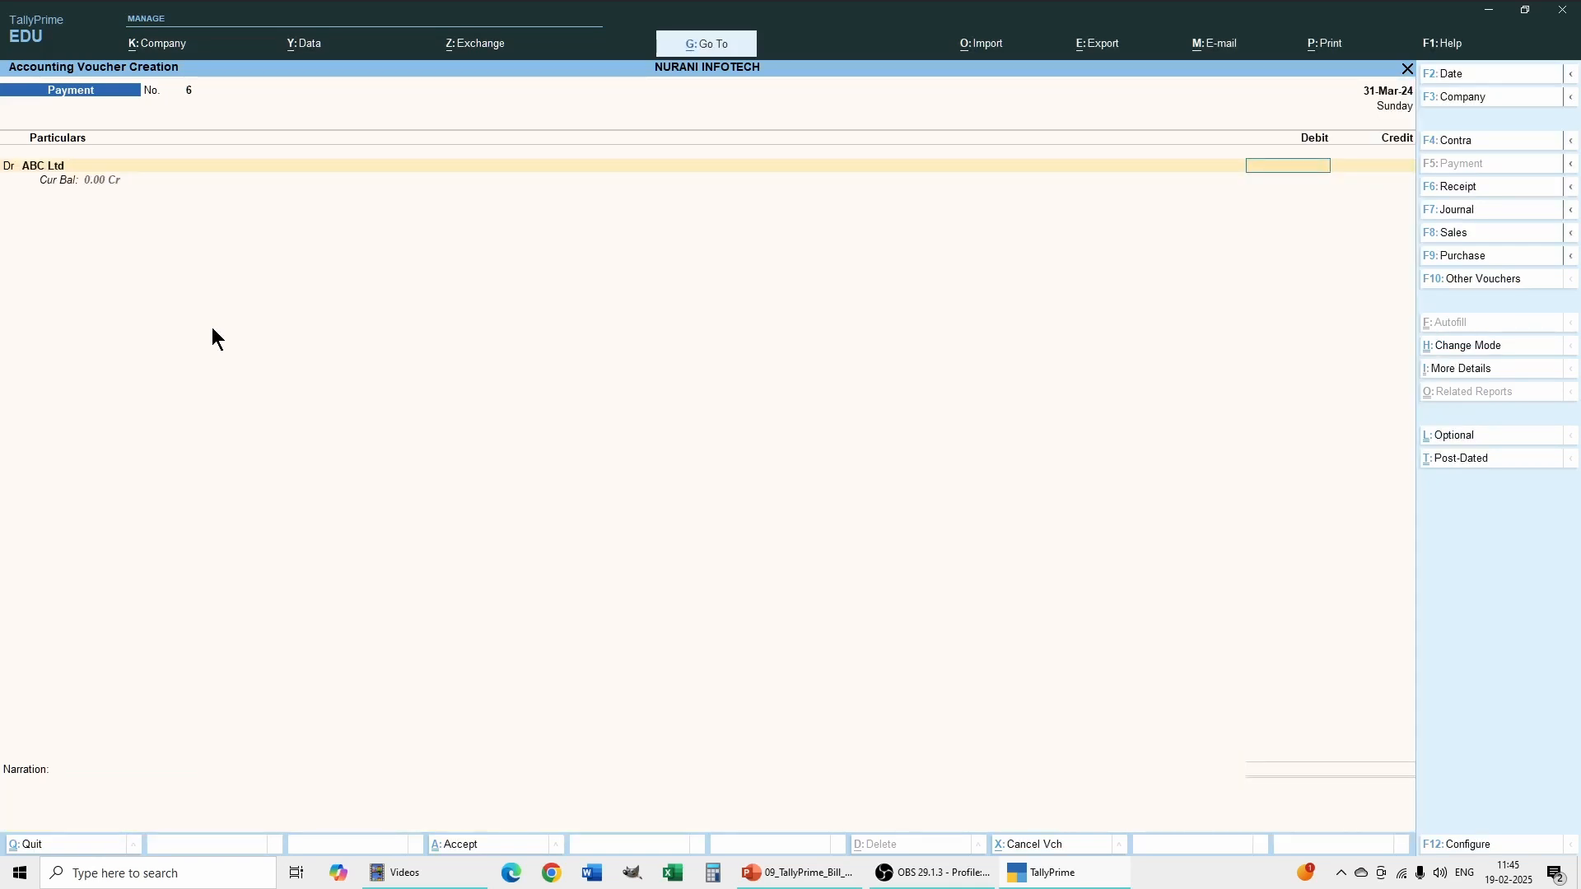